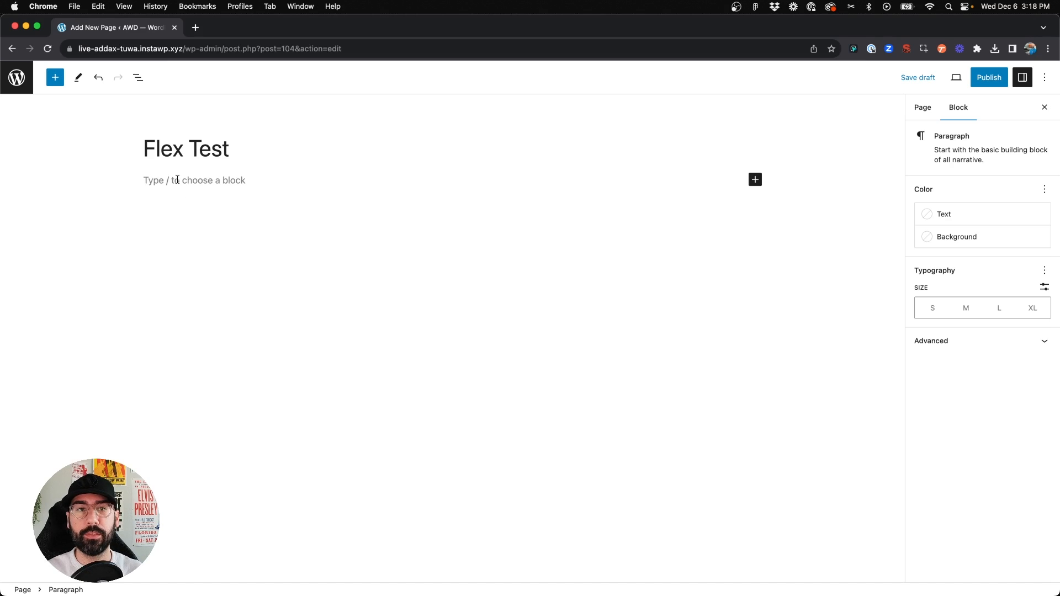
Insert a Container block on the empty page using the slash command
type("/cont")
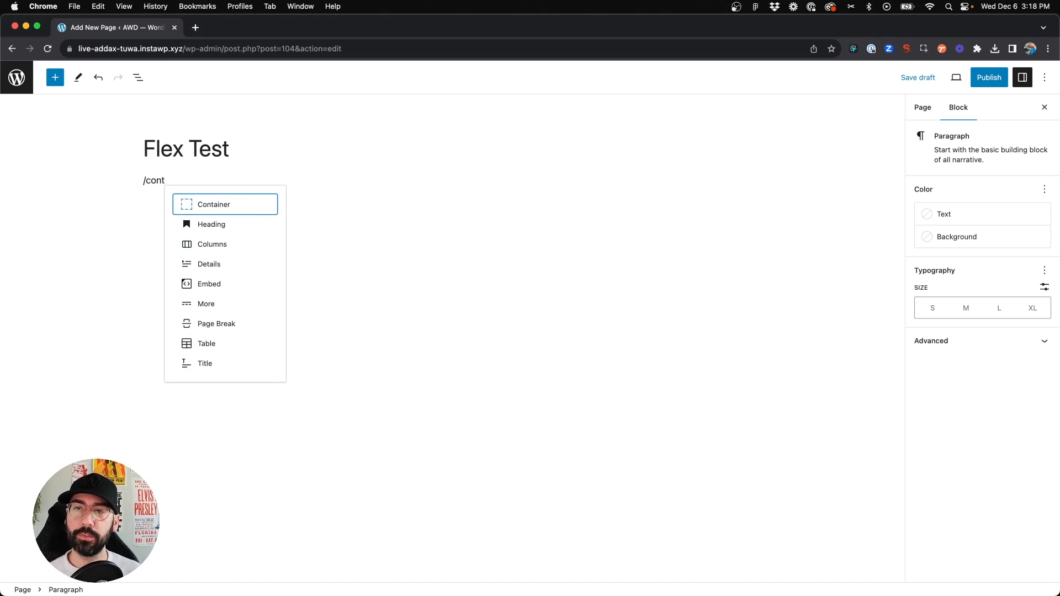
left_click(193, 205)
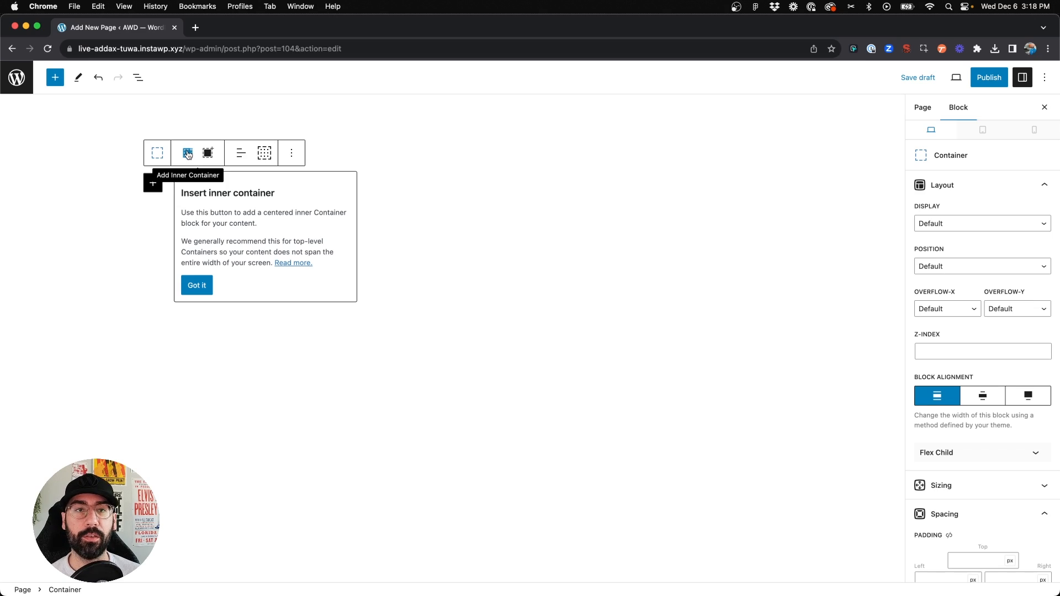
Add an inner Container to it and open the list view to inspect the nested containers
left_click(188, 154)
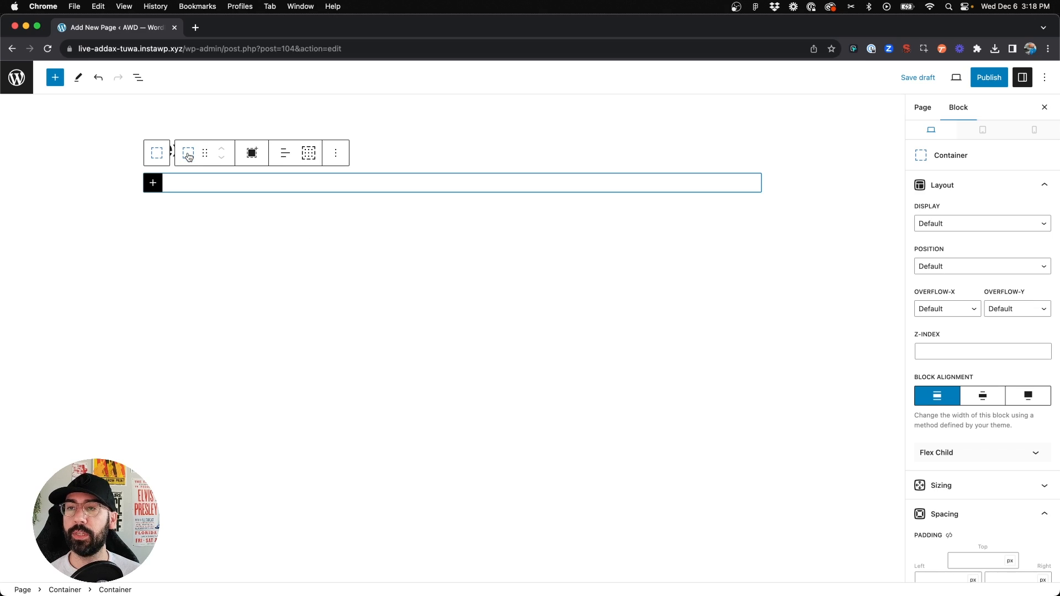
left_click(138, 77)
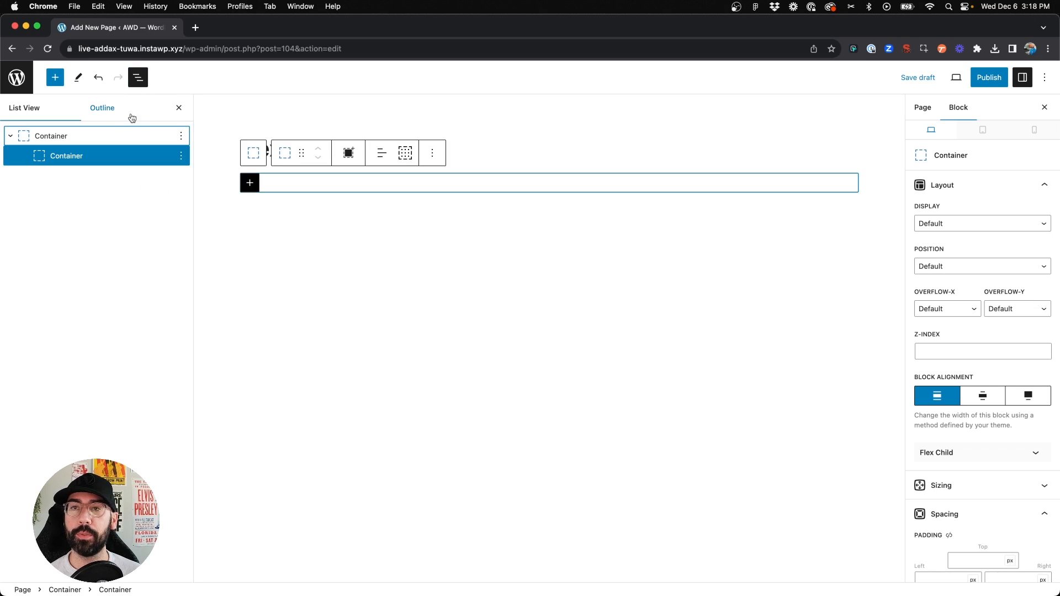
left_click(44, 145)
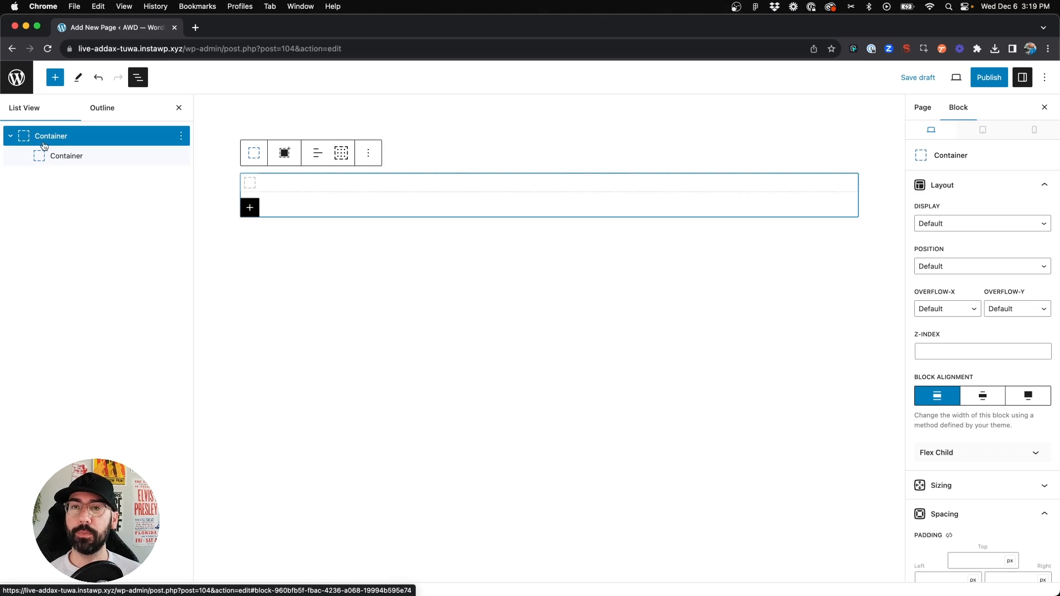
left_click(48, 158)
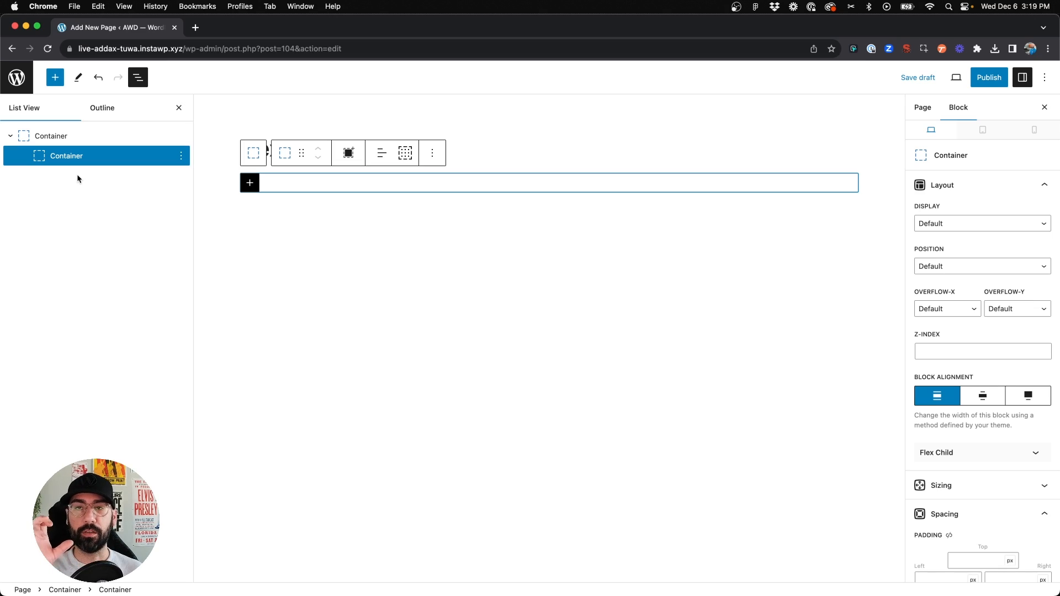
Add a new Container block inside the inner container
left_click(247, 184)
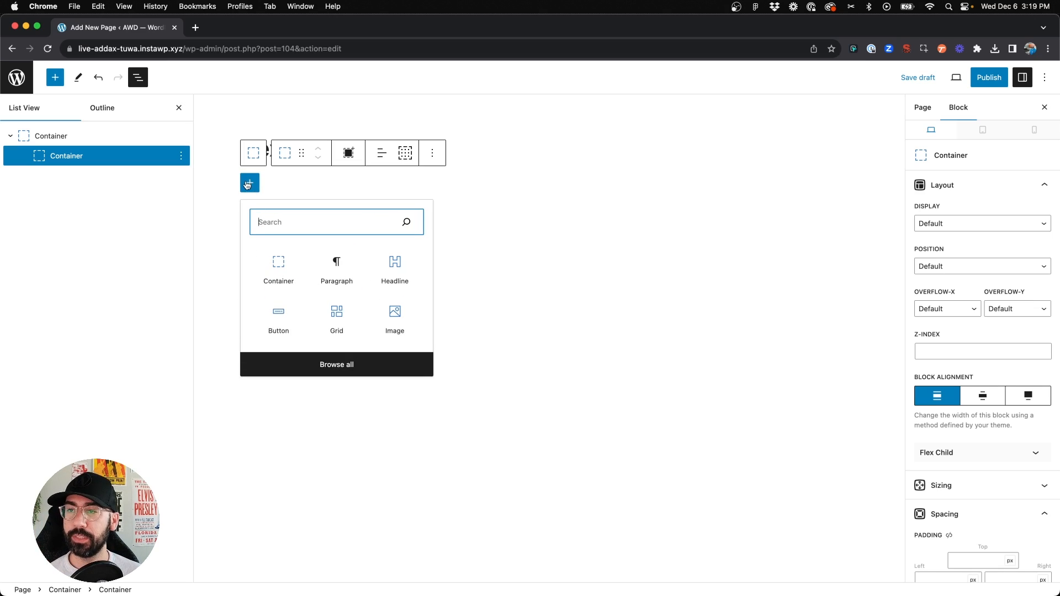
left_click(277, 280)
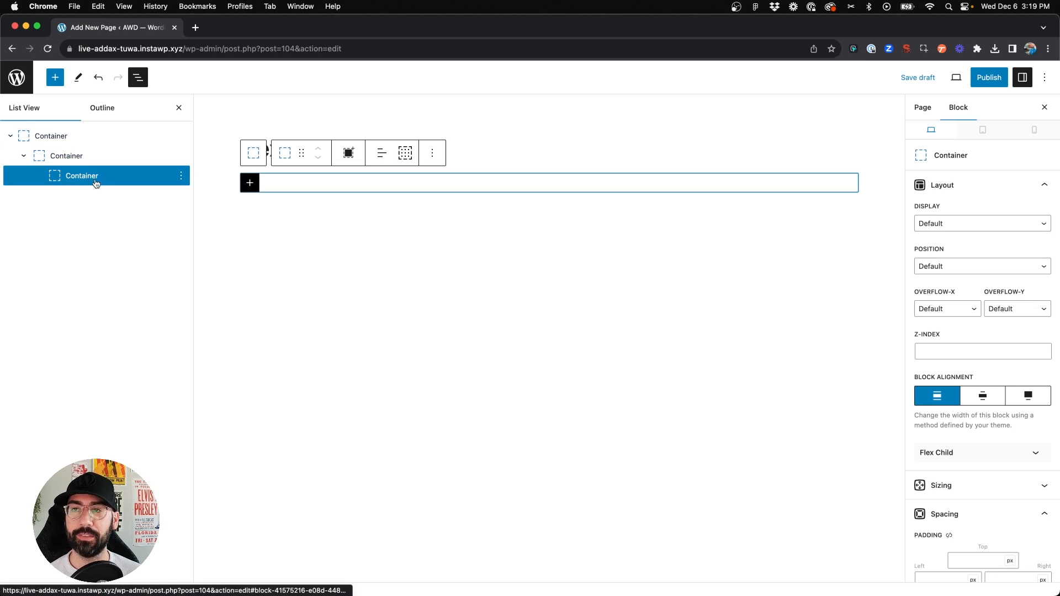
Duplicate the nested container twice so the inner container holds three child containers
left_click(433, 154)
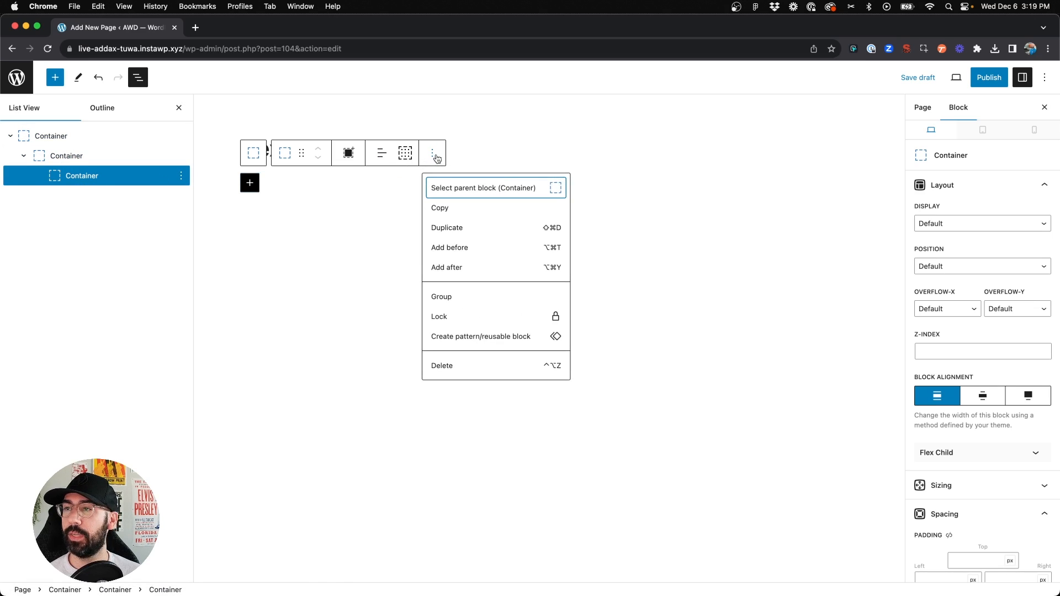
left_click(460, 232)
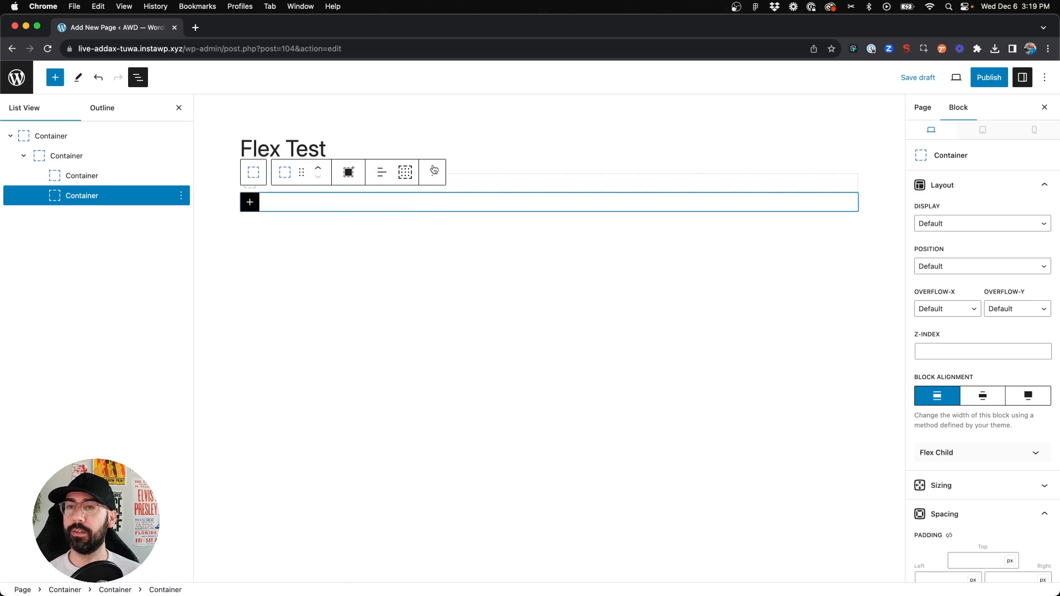
left_click(432, 172)
left_click(458, 247)
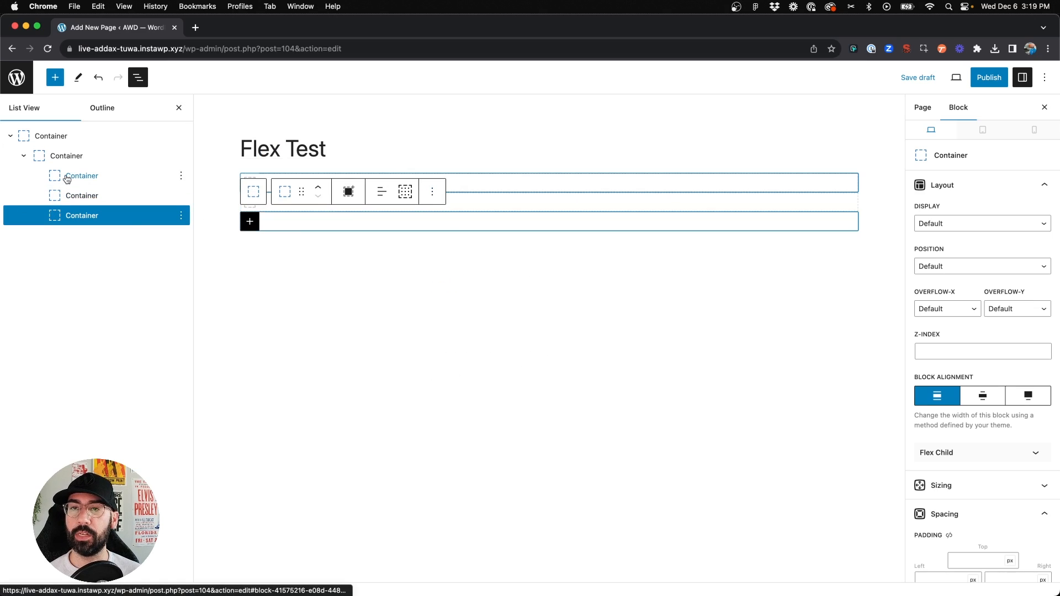
Select the inner container and set its display to Flex
left_click(354, 264)
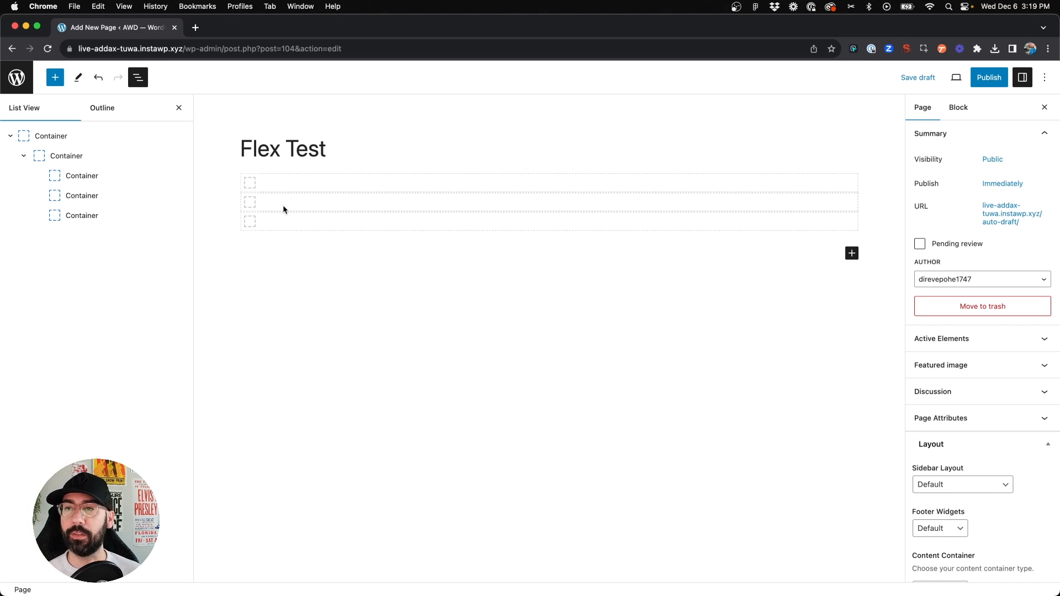
left_click(78, 160)
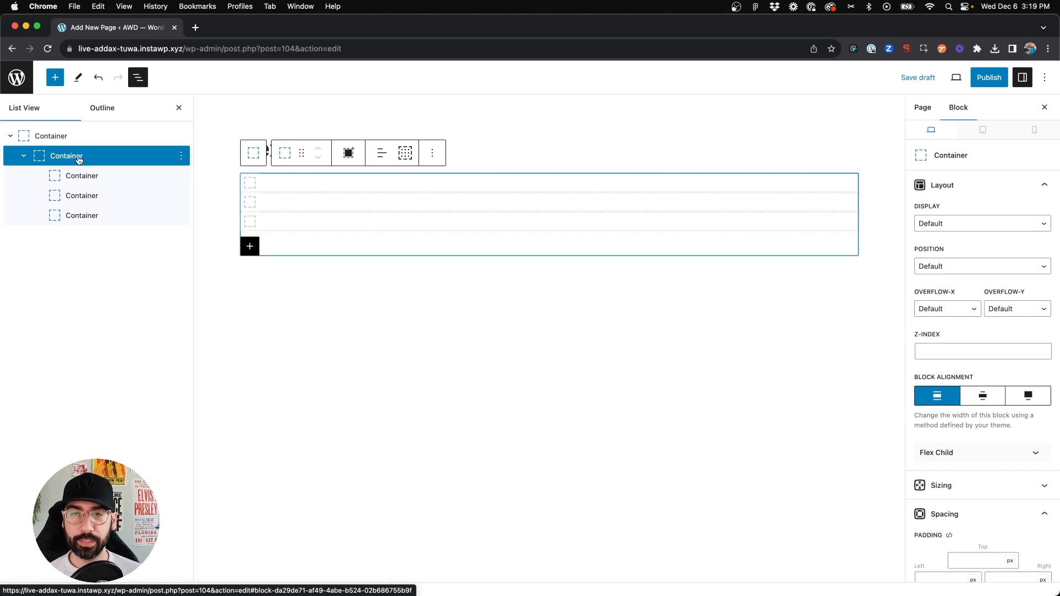
left_click(965, 225)
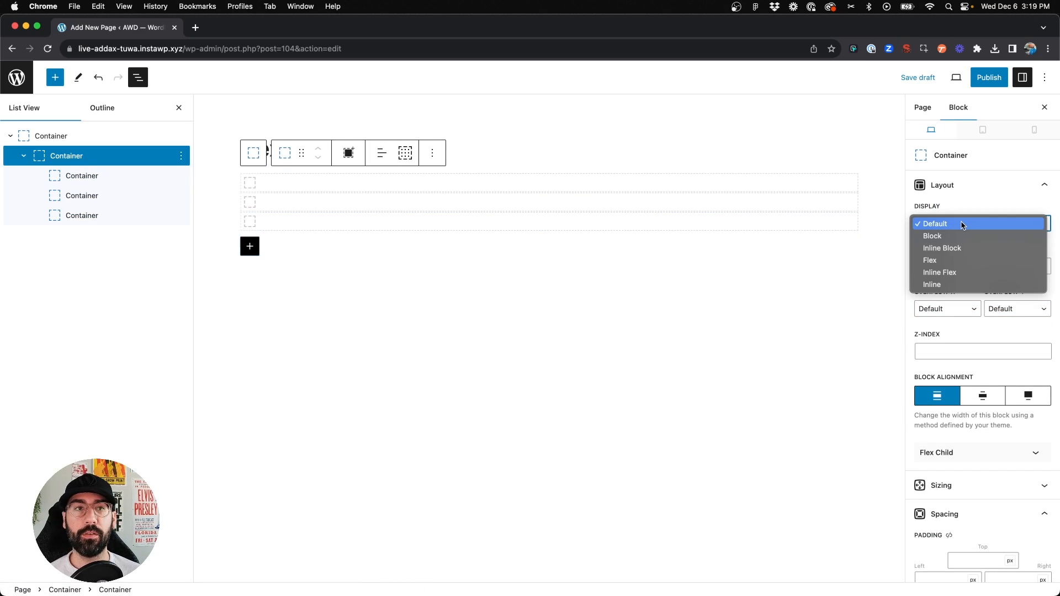
left_click(953, 260)
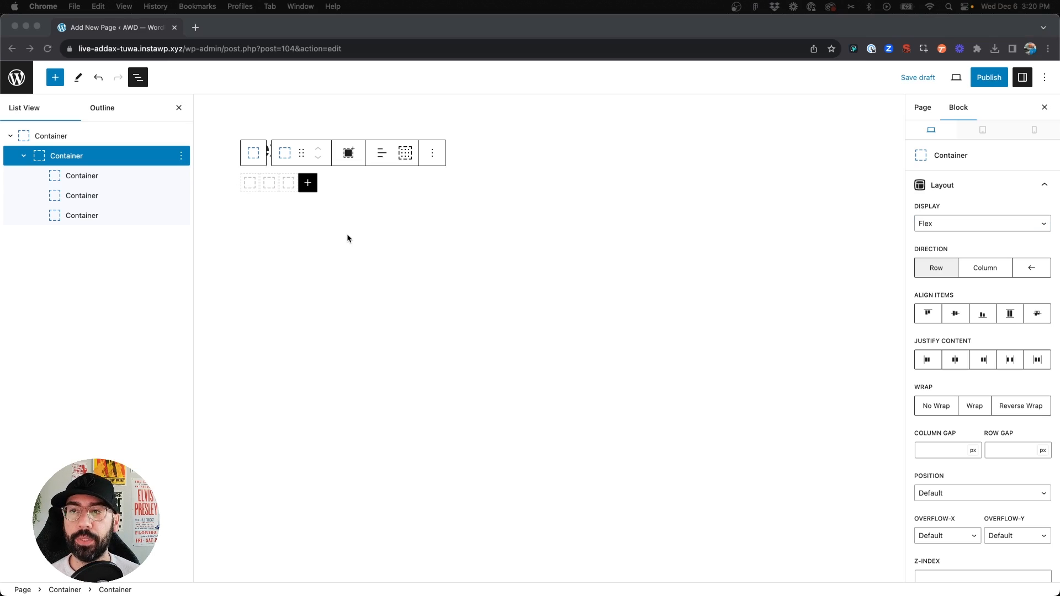
Select all three child containers and set their flex grow to 1
left_click(250, 184)
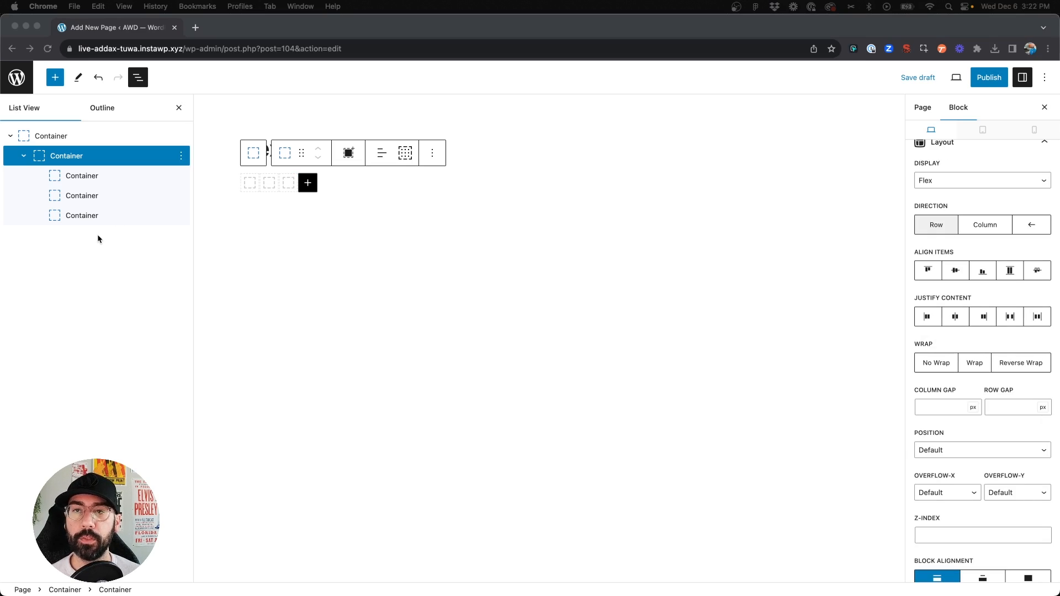
left_click(97, 235)
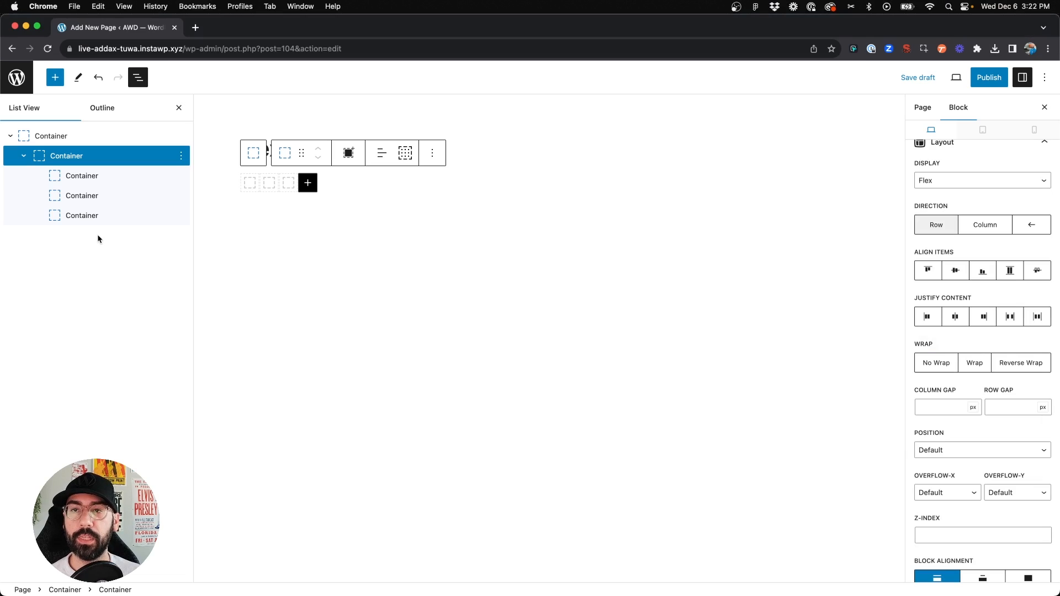
left_click(83, 176)
left_click(93, 220, "shift")
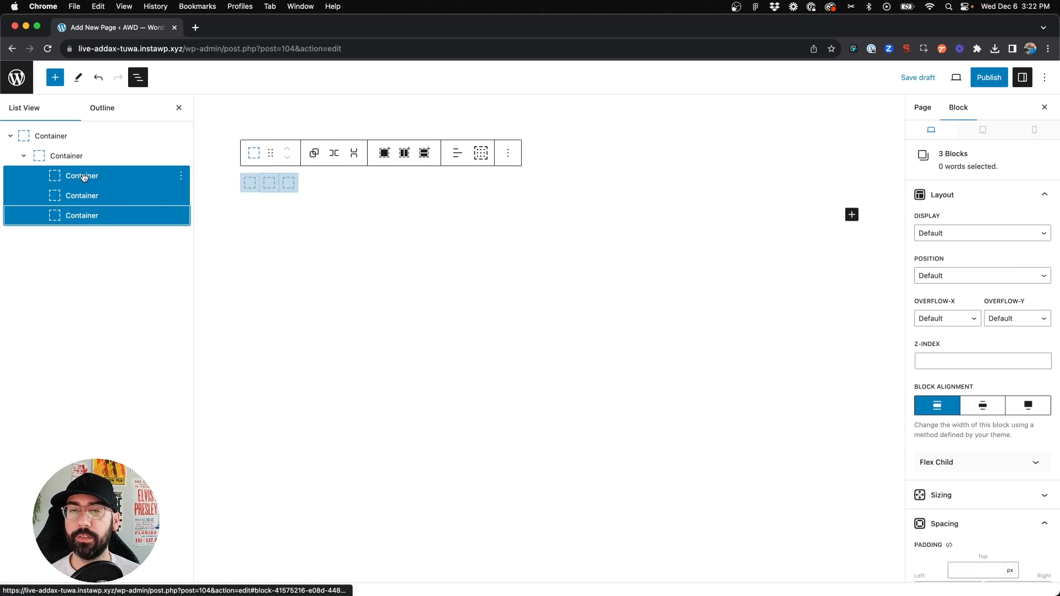
scroll(961, 410, "down", 3)
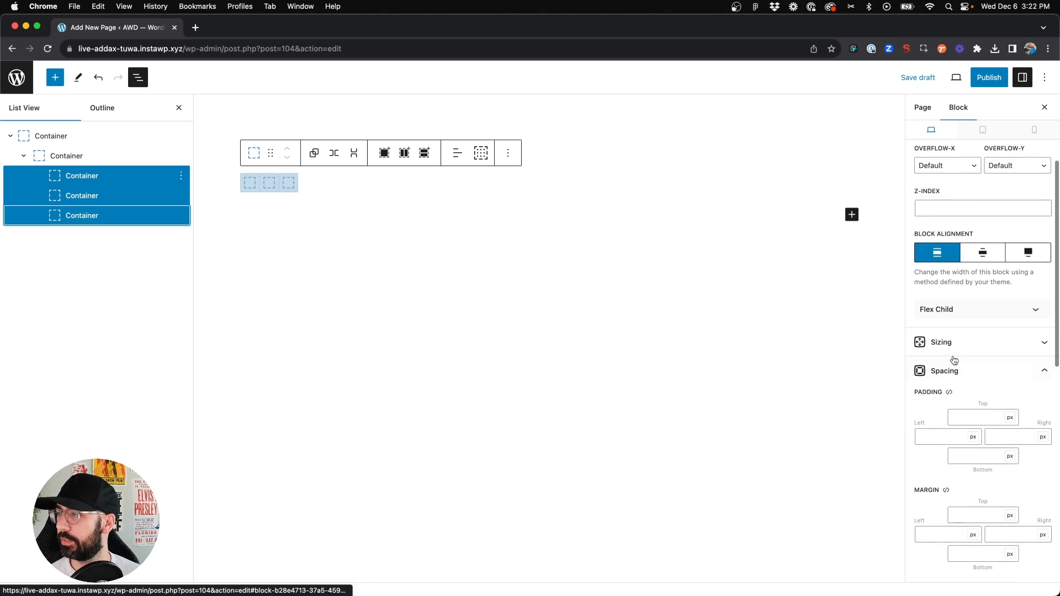
left_click(945, 307)
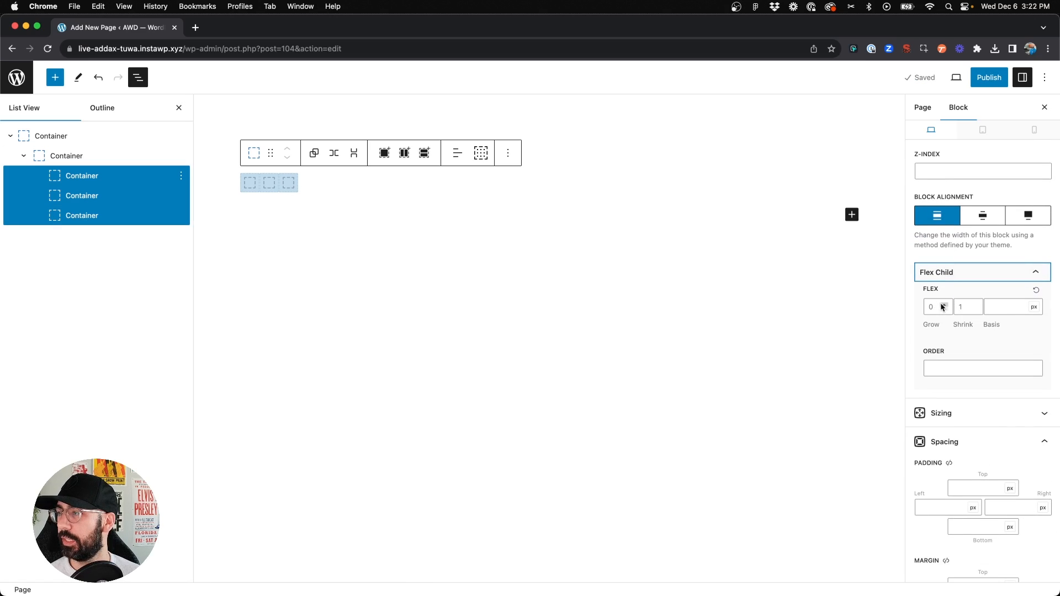
left_click(944, 304)
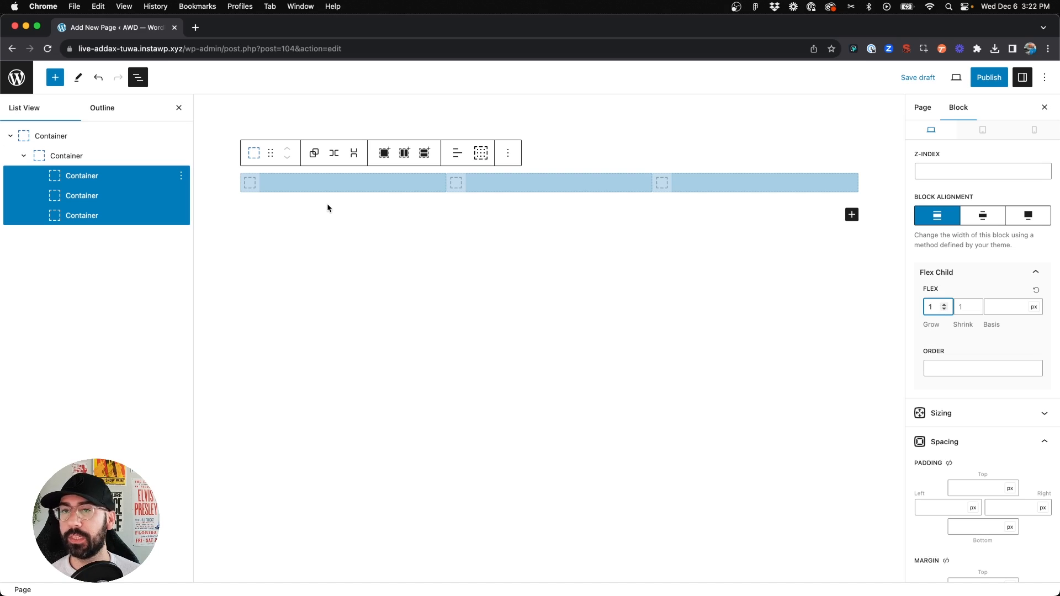
Reselect the three child containers and set their flex grow back to 0
left_click(289, 182)
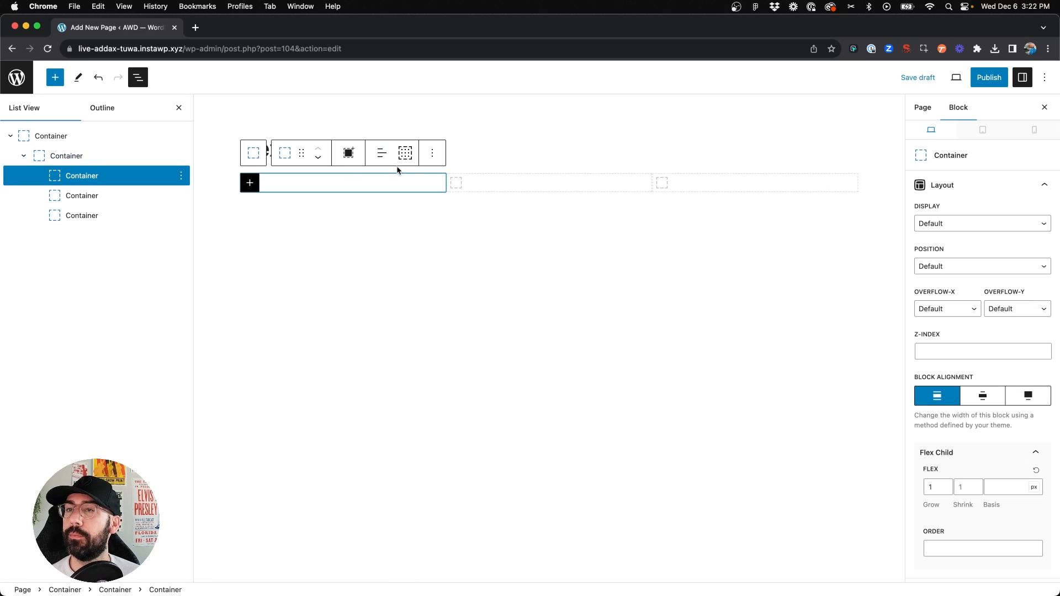
left_click(88, 214, "shift")
scroll(955, 403, "down", 2)
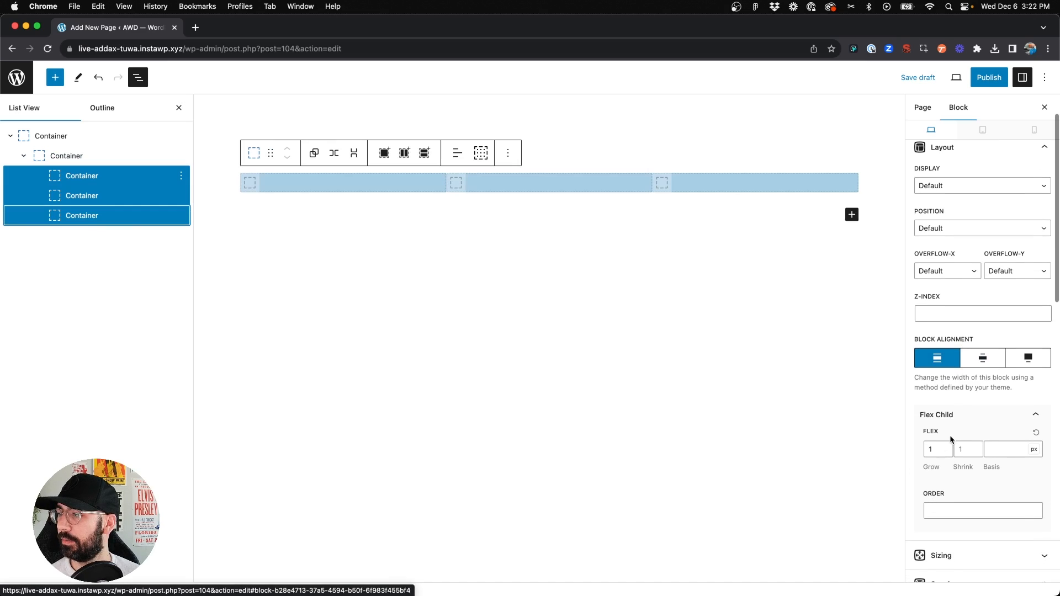
left_click(944, 453)
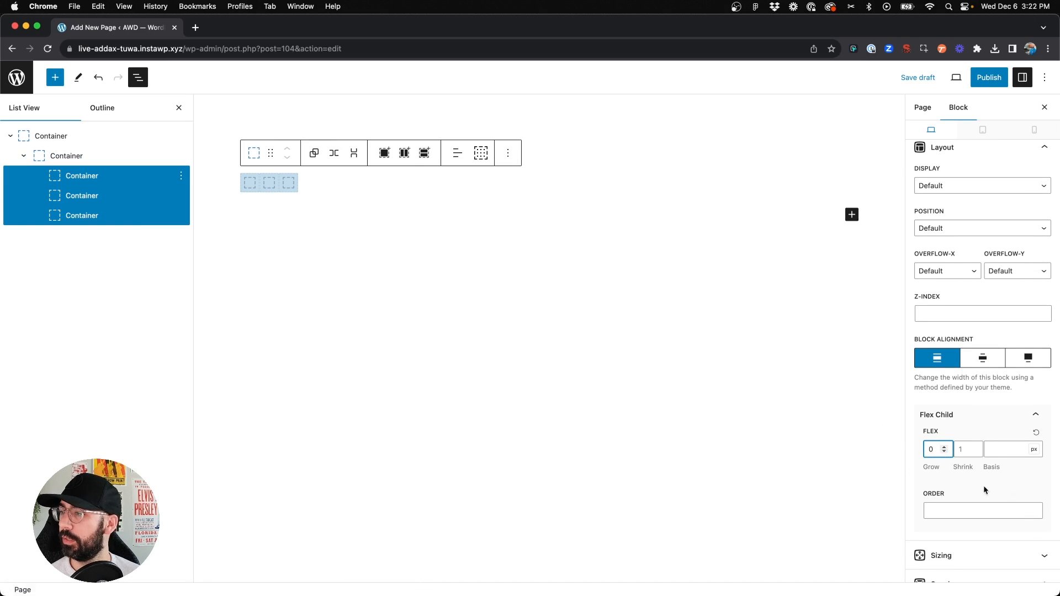
Set the width of the three child containers to 33%
scroll(1003, 498, "down", 10)
left_click(909, 239)
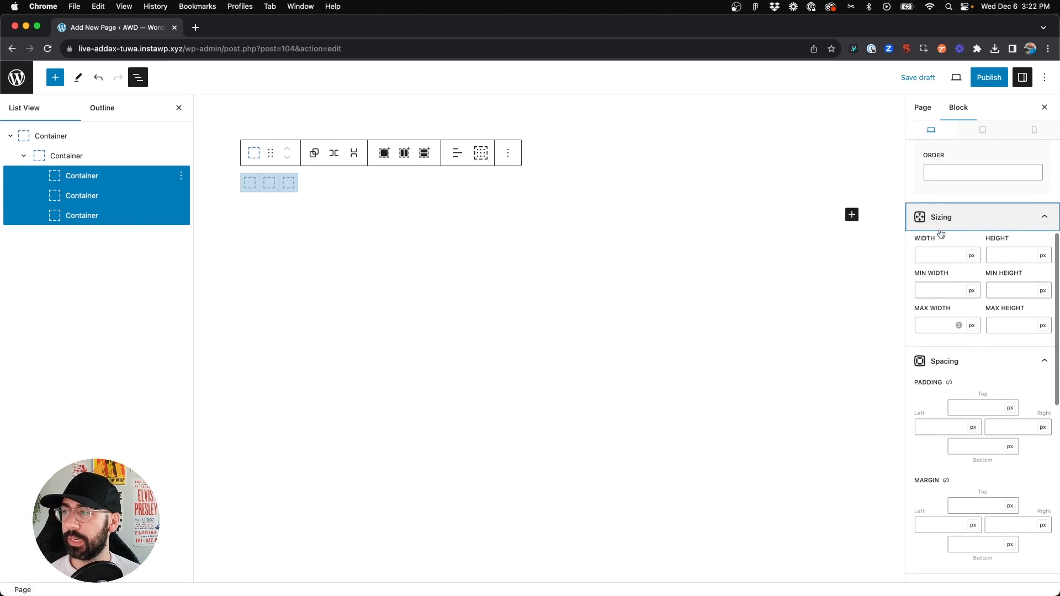
left_click(933, 243)
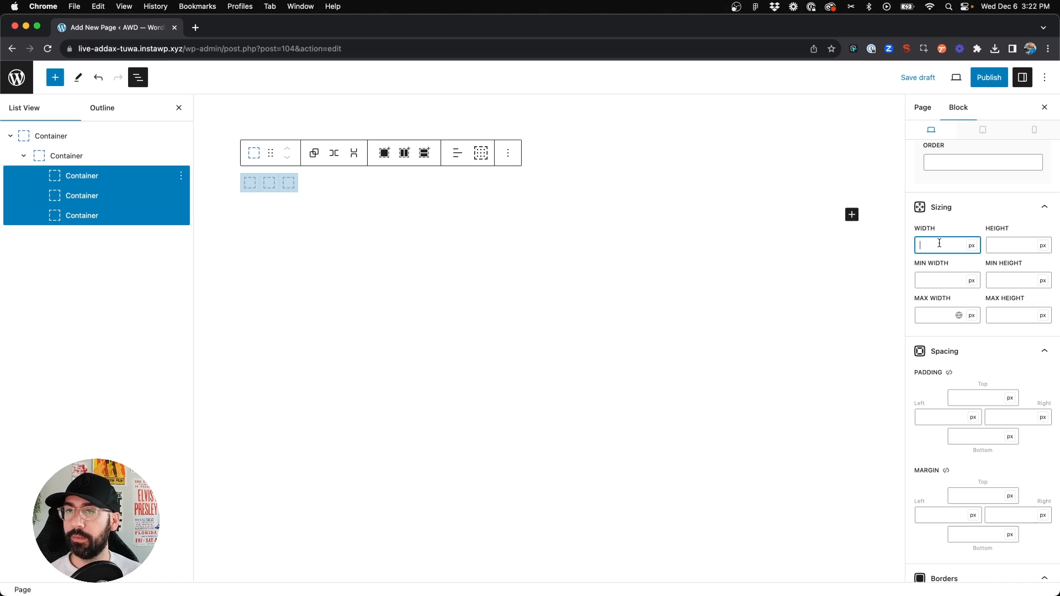
type("33%")
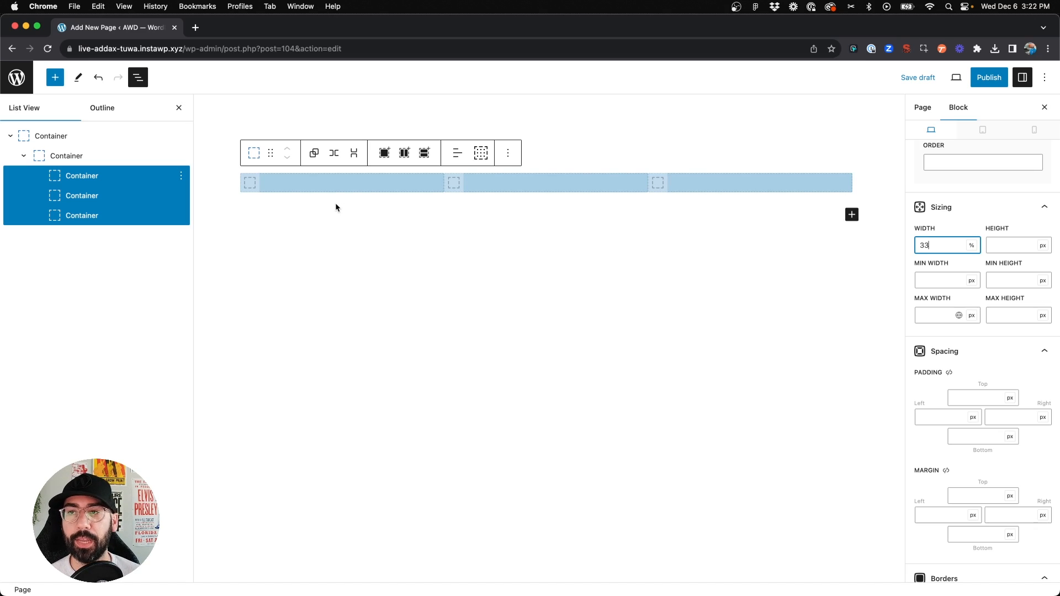
scroll(933, 247, "up", 3)
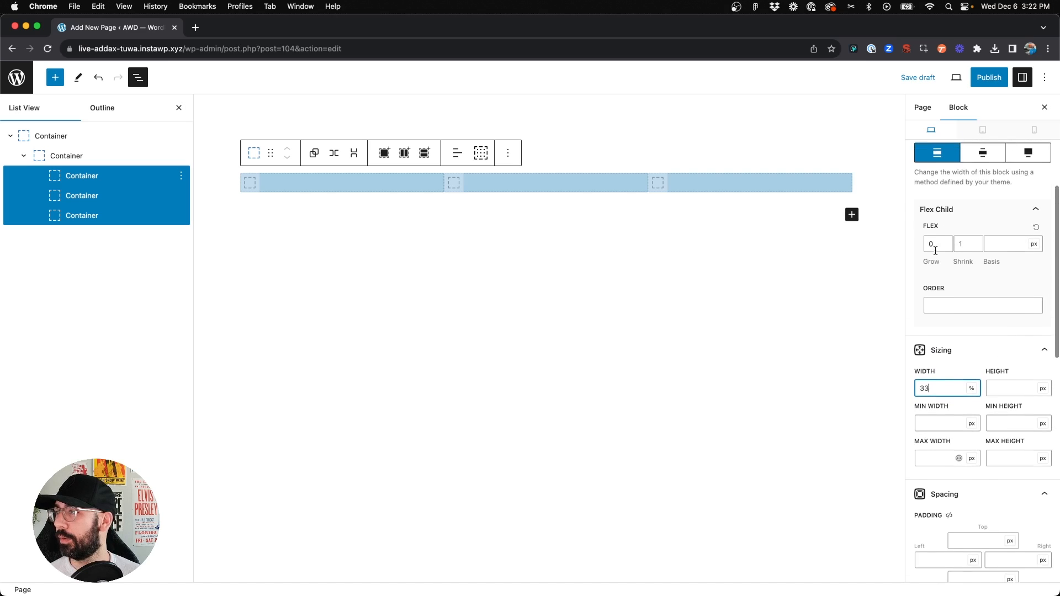
scroll(935, 251, "up", 5)
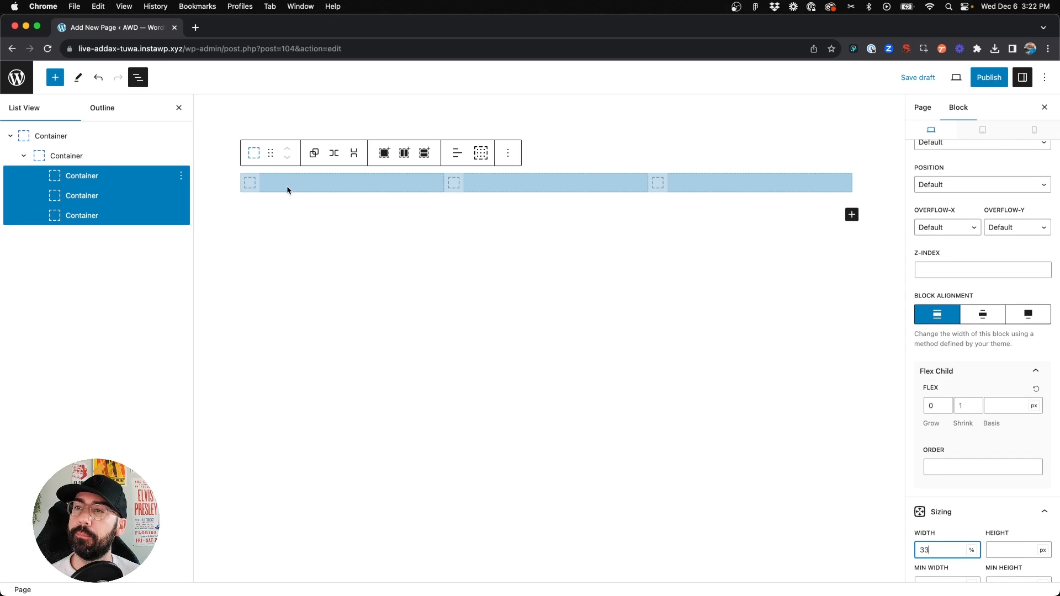
left_click(355, 265)
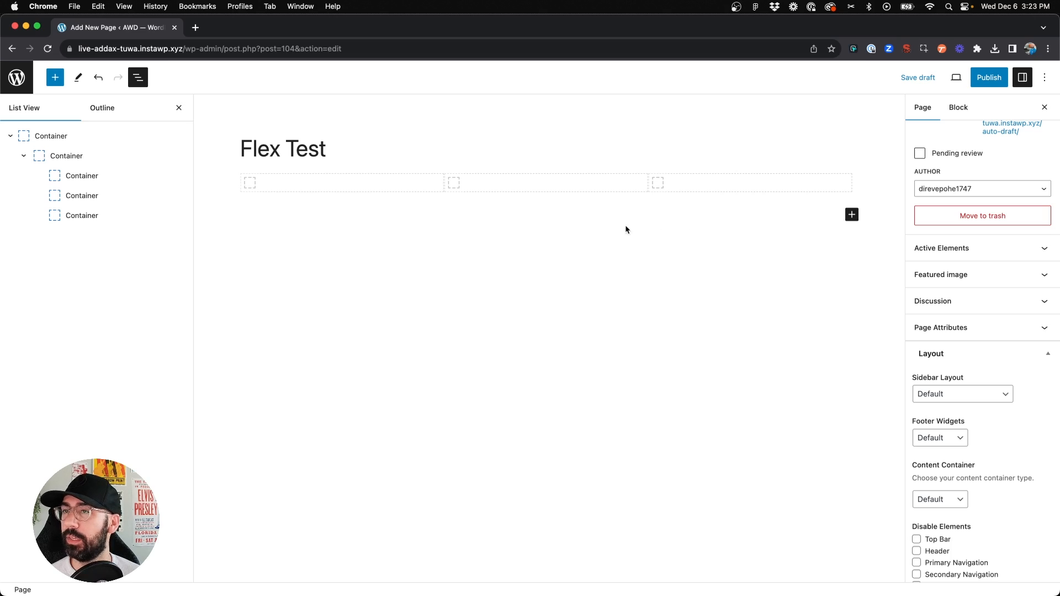
Select the flex inner container and set its column gap to 20 px
left_click(72, 156)
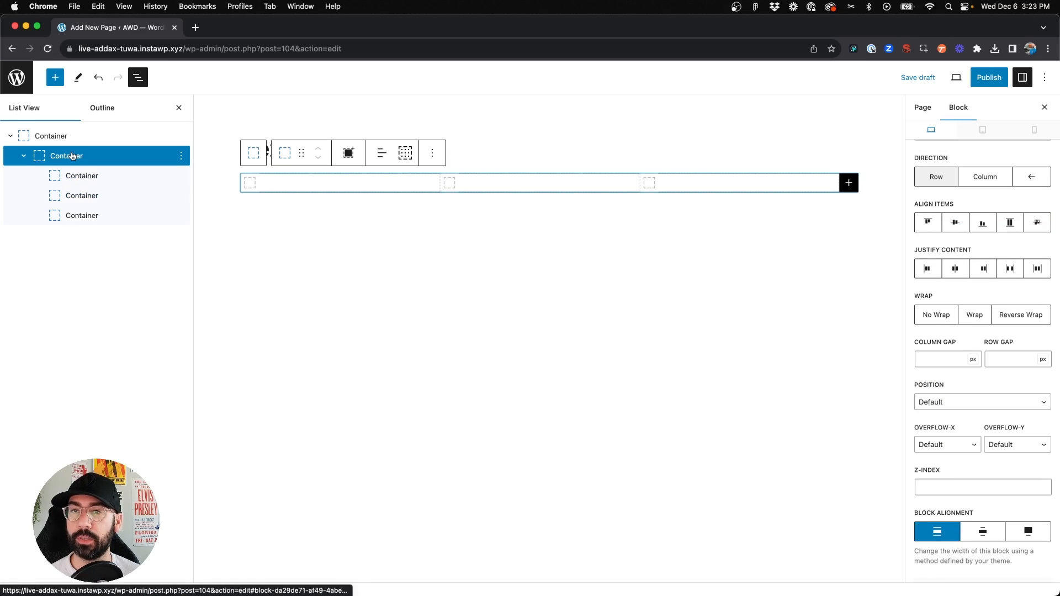
scroll(935, 311, "up", 1)
scroll(935, 307, "down", 2)
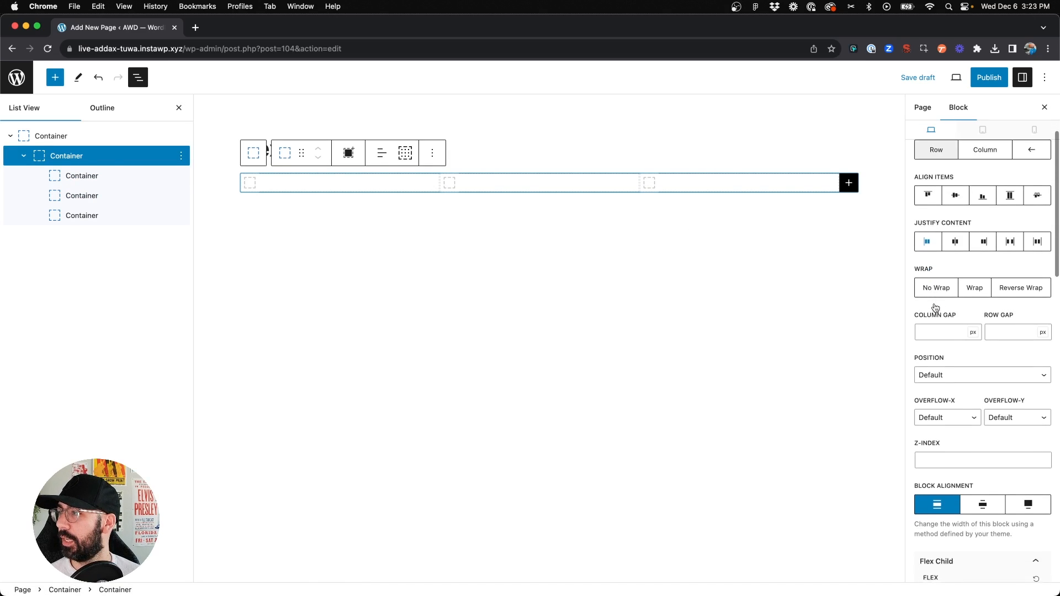
left_click(934, 332)
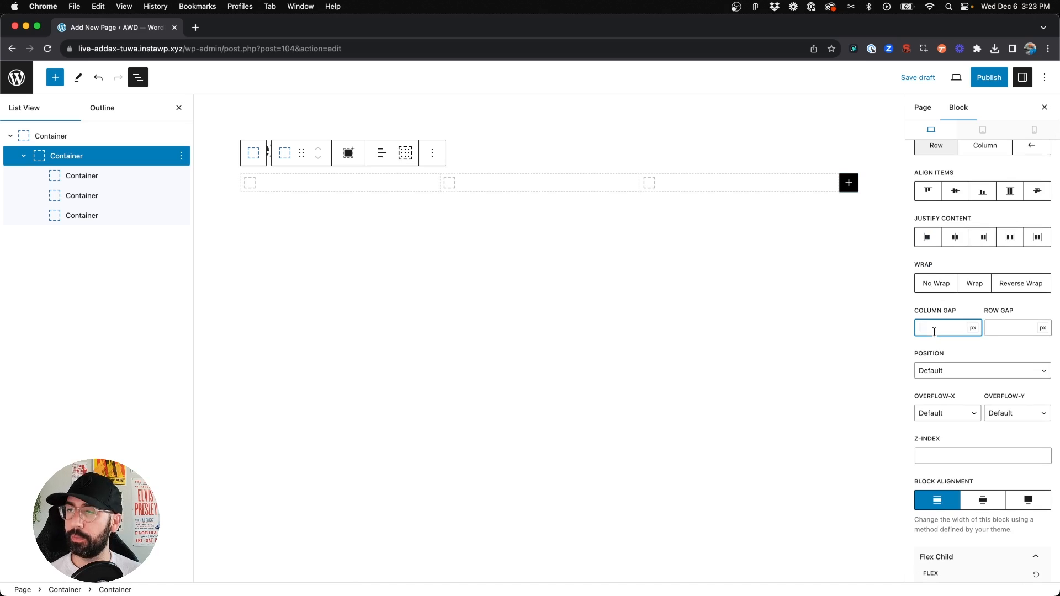
type("20")
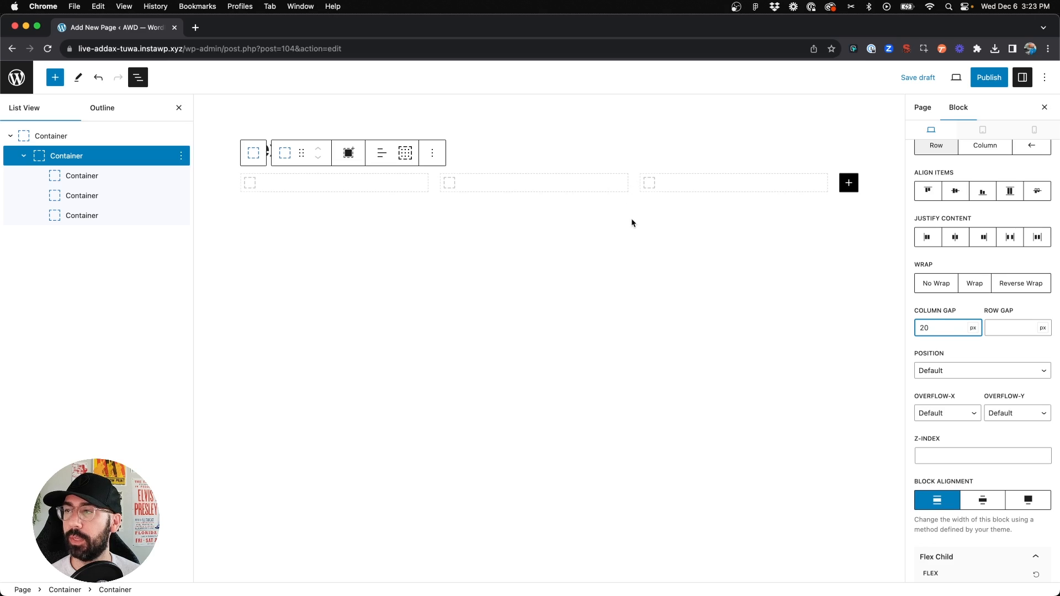
left_click(265, 186)
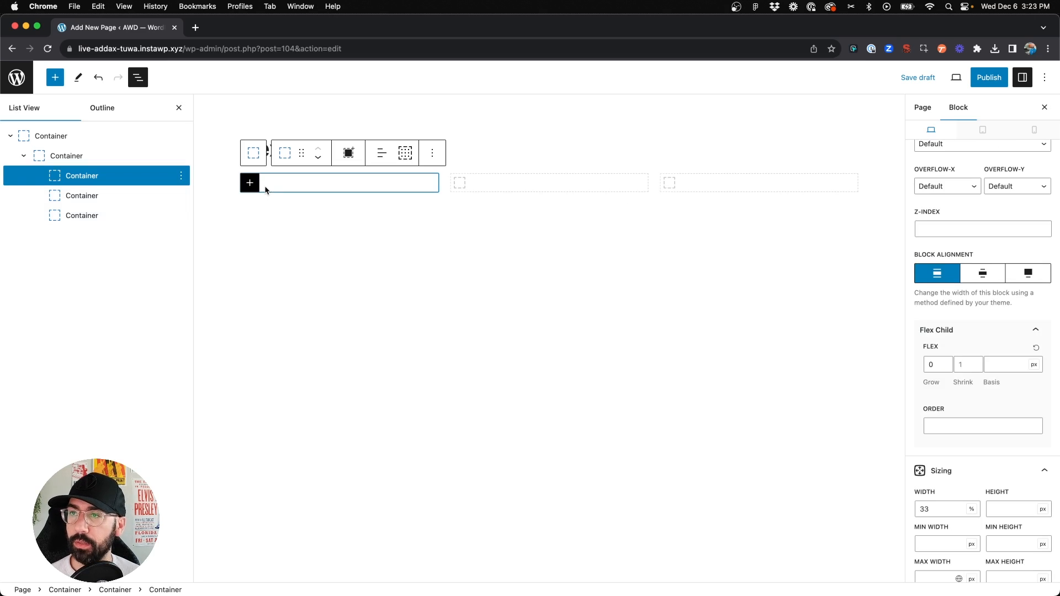
Give the first child container a gray background color from the palette presets
left_click(237, 181)
left_click(110, 181)
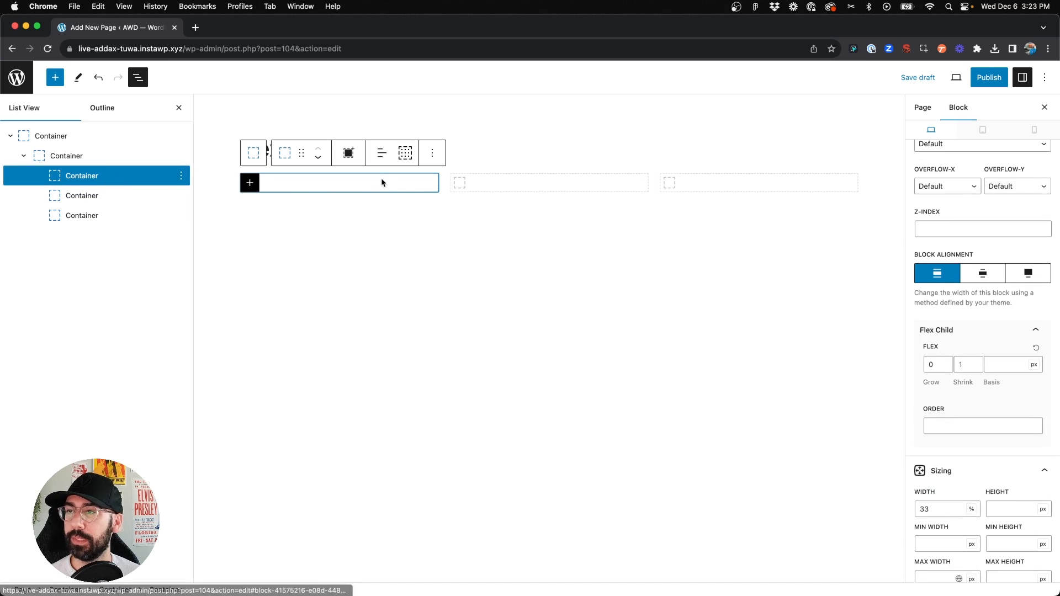
scroll(997, 362, "down", 8)
scroll(996, 361, "down", 5)
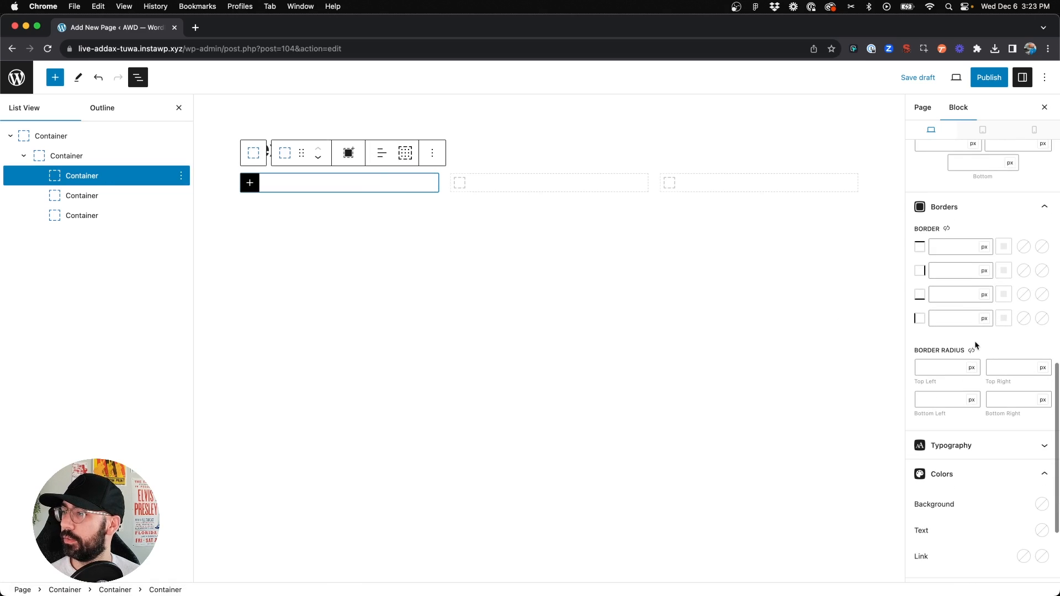
scroll(968, 343, "down", 5)
left_click(1042, 368)
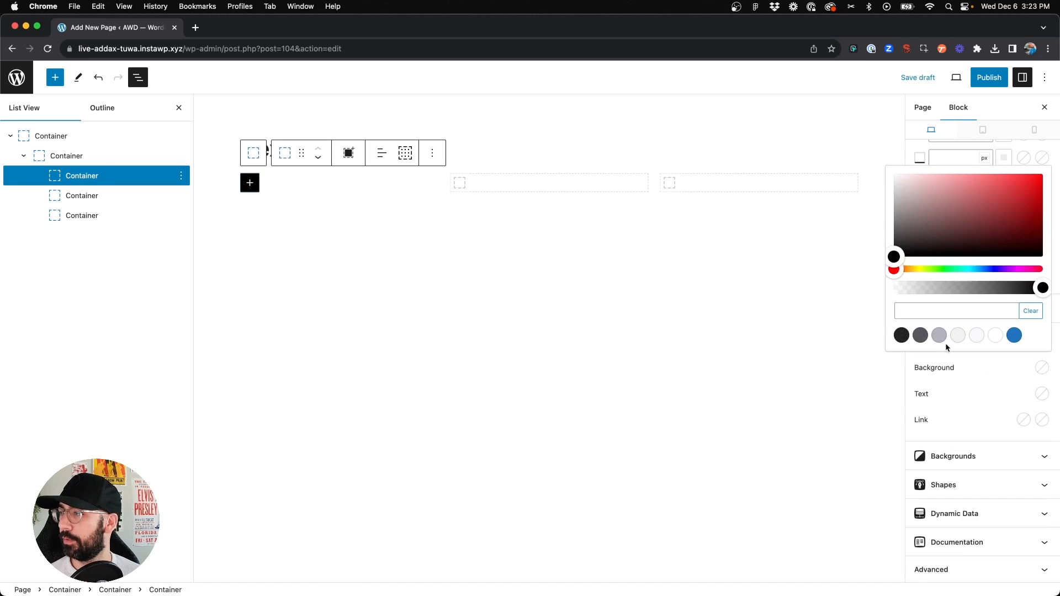
left_click(939, 335)
Select the second child container and set its background to the light base color
left_click(461, 183)
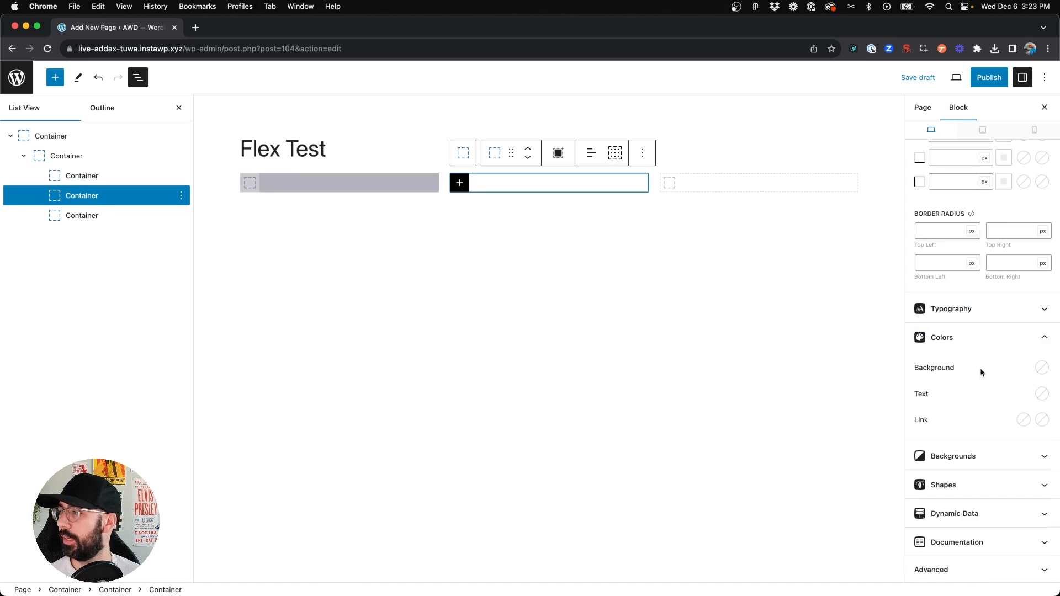
left_click(1042, 368)
left_click(973, 335)
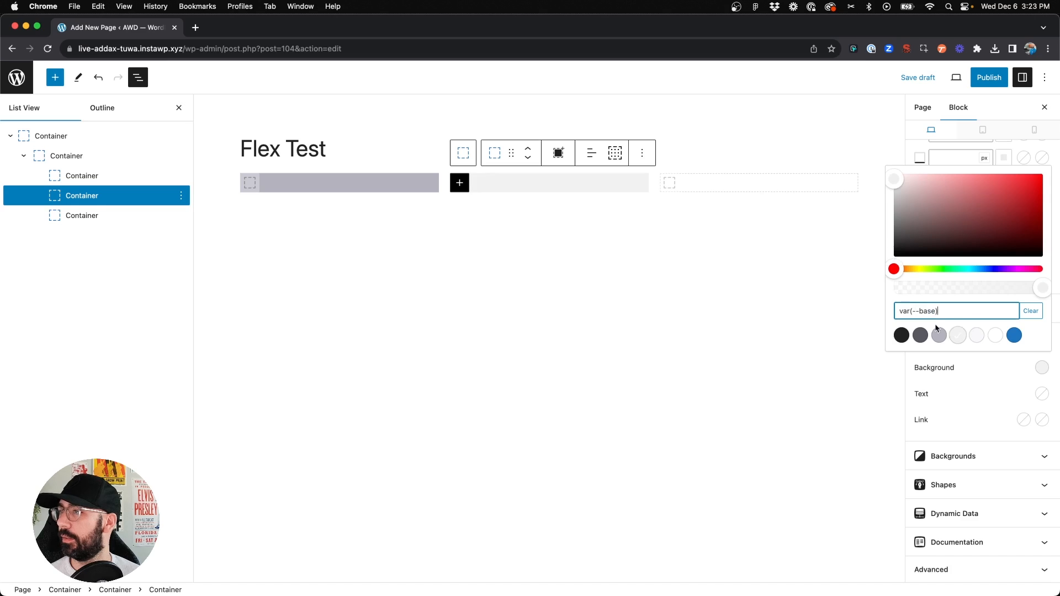
Select the third child container and set its background to the dark preset color
left_click(694, 178)
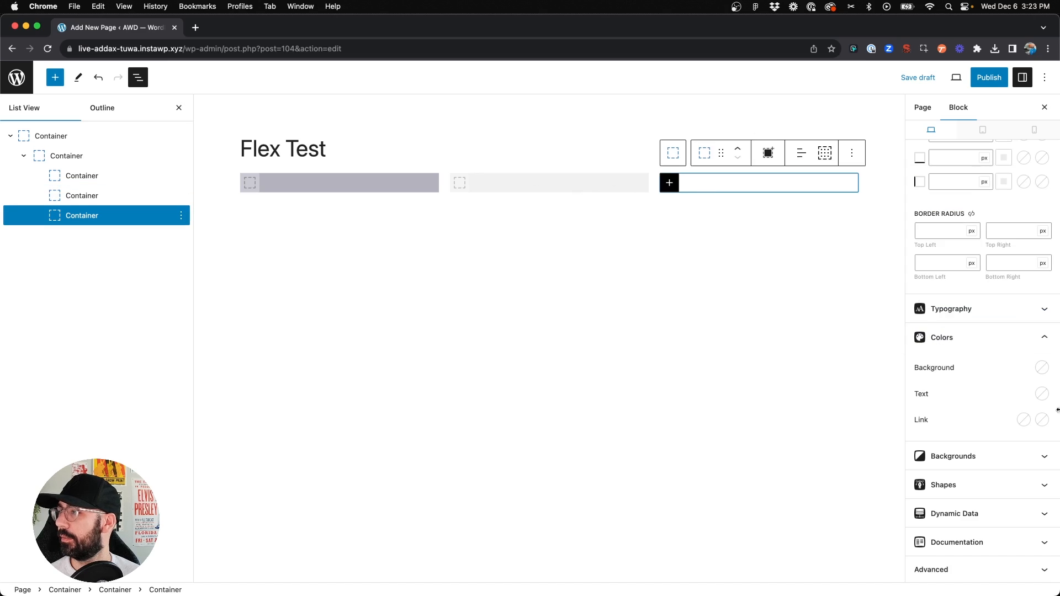
left_click(1042, 367)
left_click(896, 335)
left_click(664, 254)
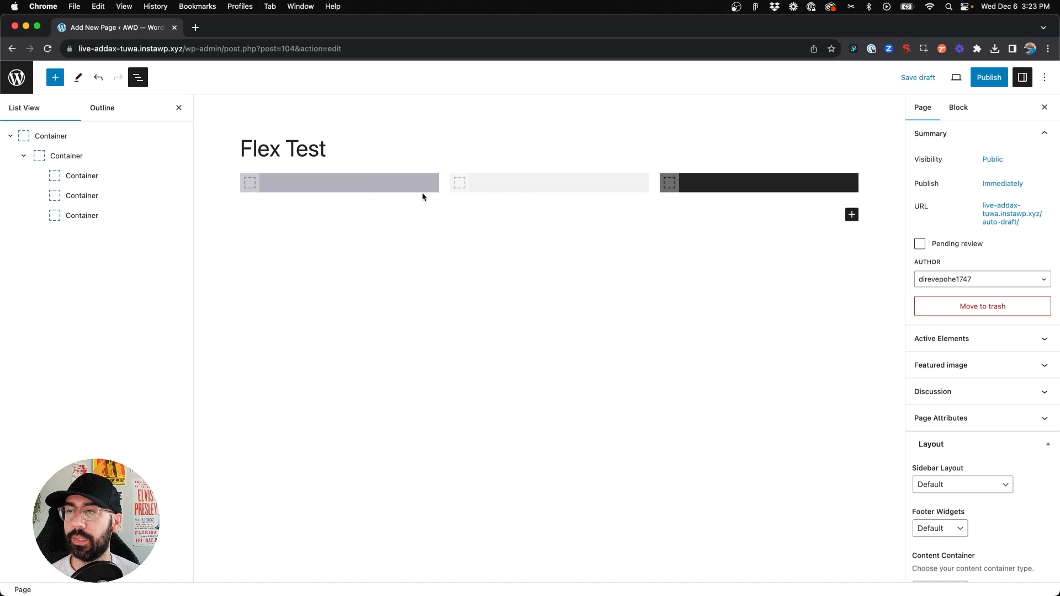
Switch to the mobile view and set the flex inner container's direction to Column
left_click(330, 188)
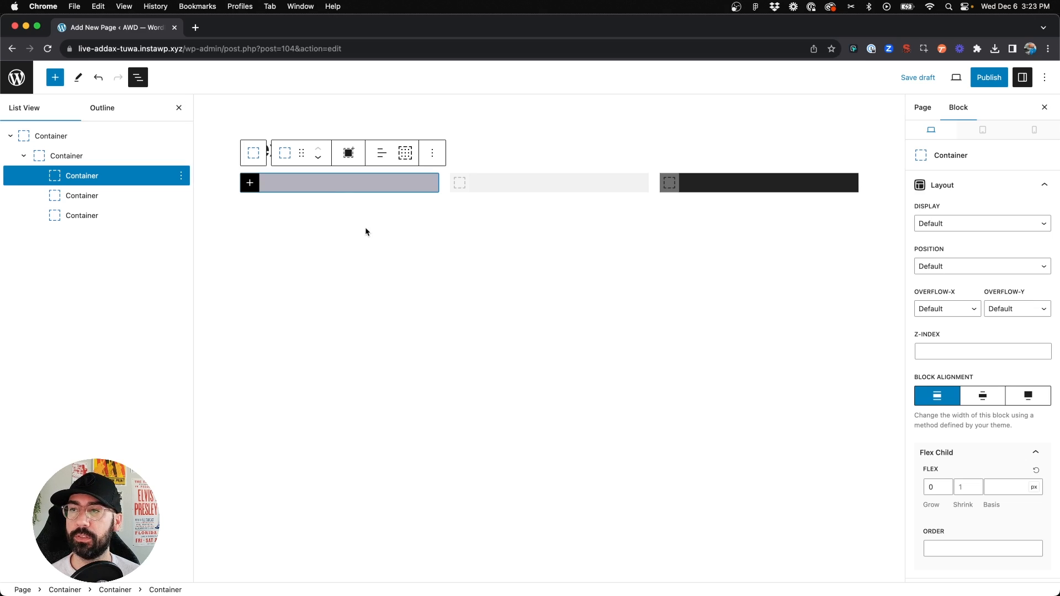
left_click(1034, 130)
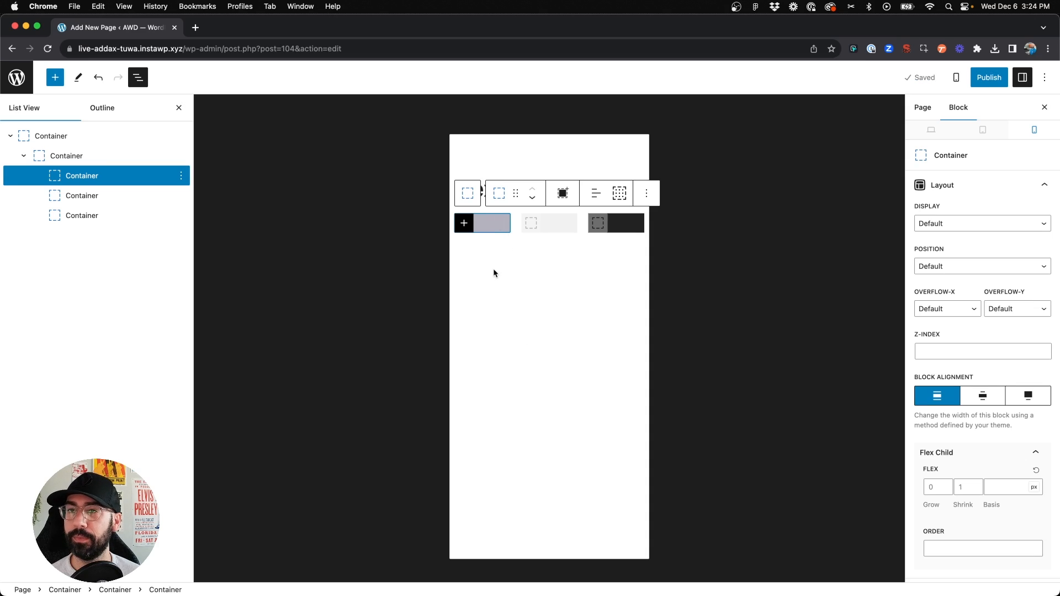
left_click(86, 150)
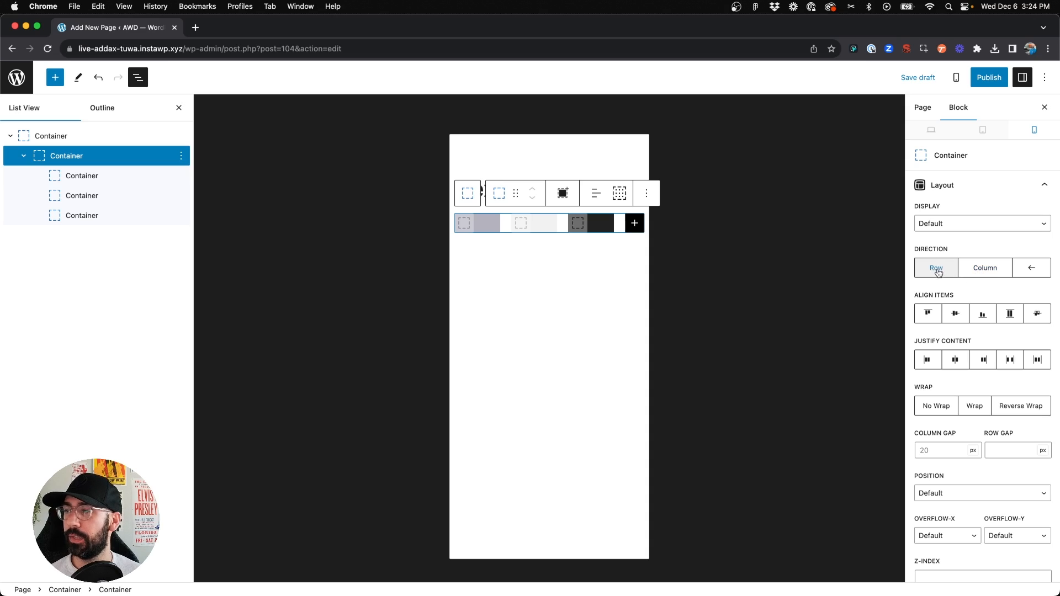
left_click(975, 275)
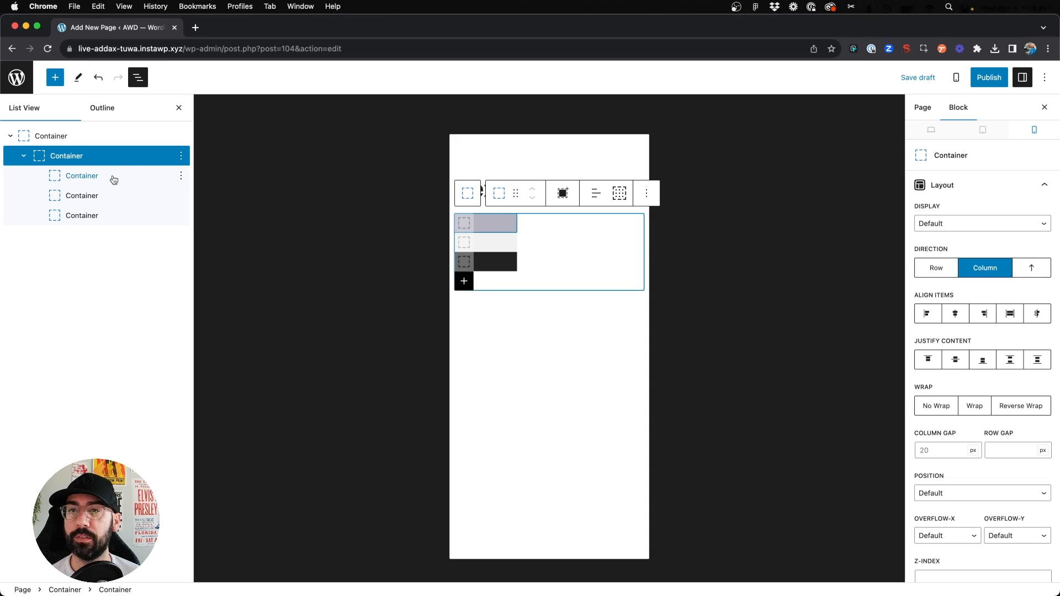
Select all three child containers and set their mobile width to 100%
left_click(94, 177)
left_click(95, 219, "shift")
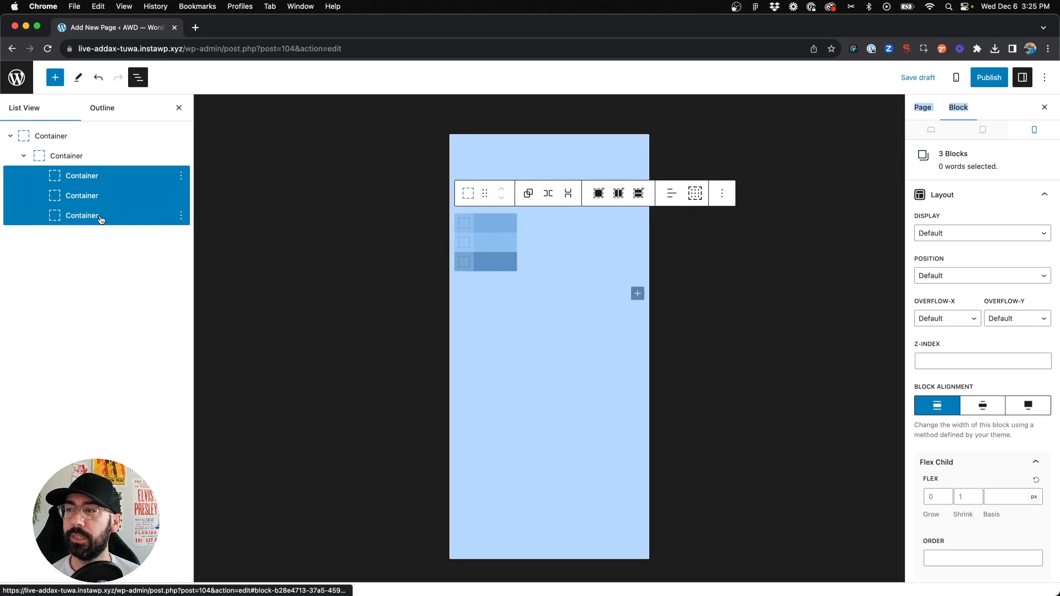
left_click(489, 302)
left_click(86, 181)
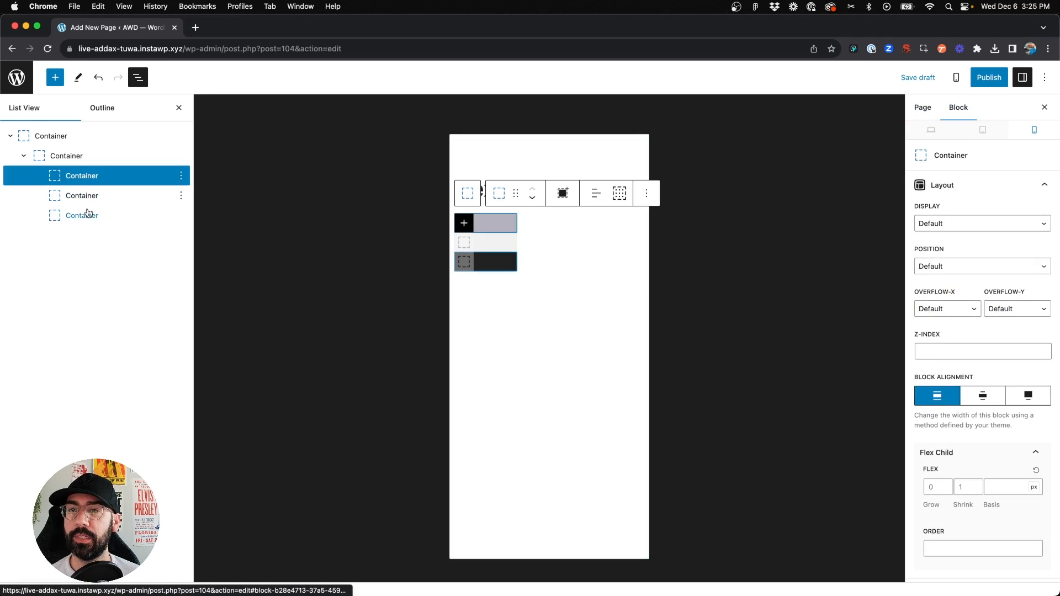
left_click(79, 215, "shift")
scroll(946, 386, "down", 6)
scroll(946, 386, "down", 4)
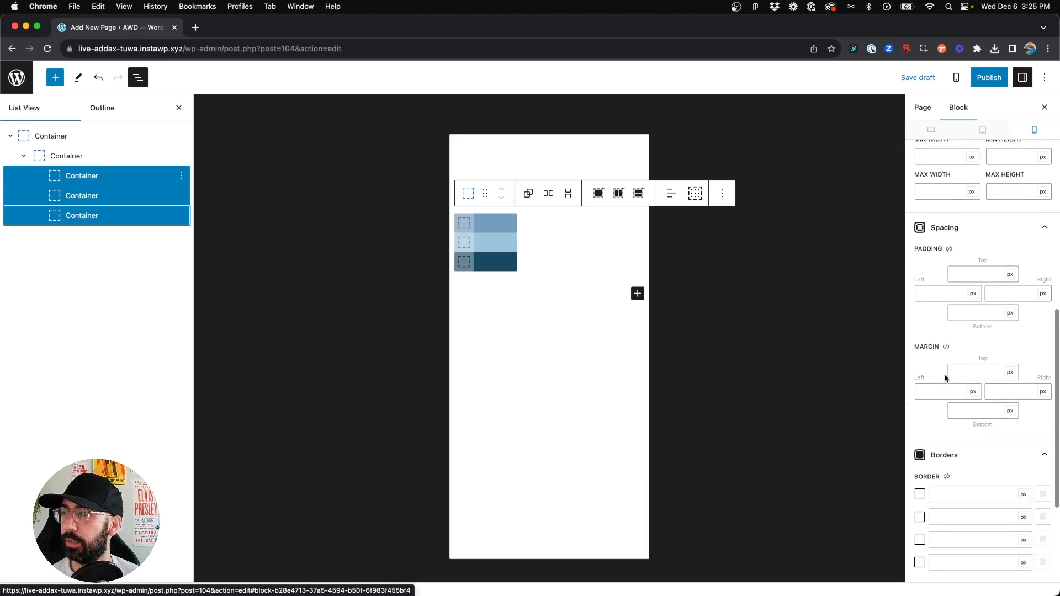
scroll(945, 372, "up", 5)
left_click(940, 269)
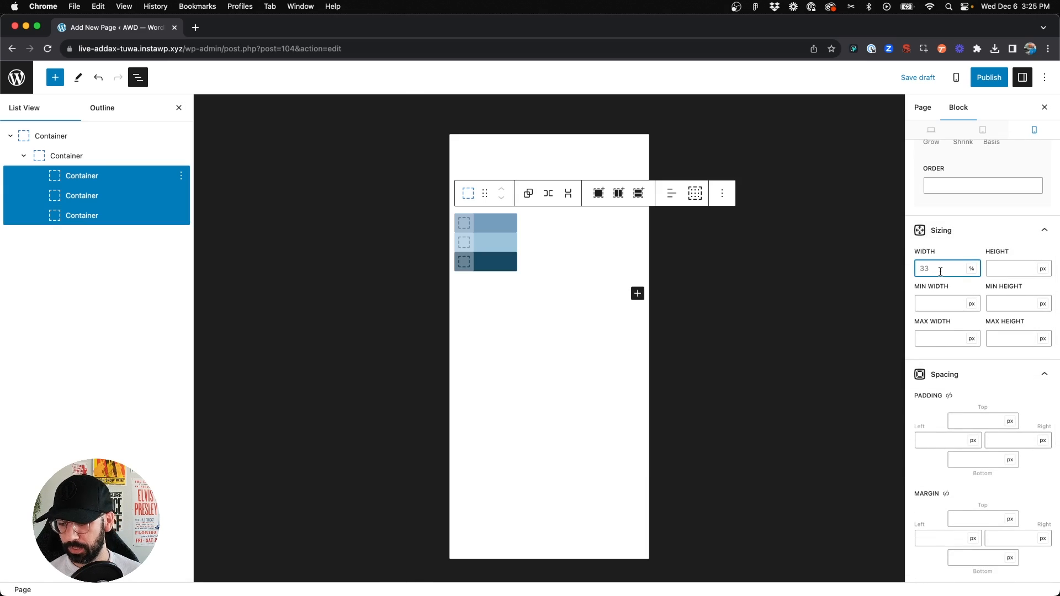
type("100")
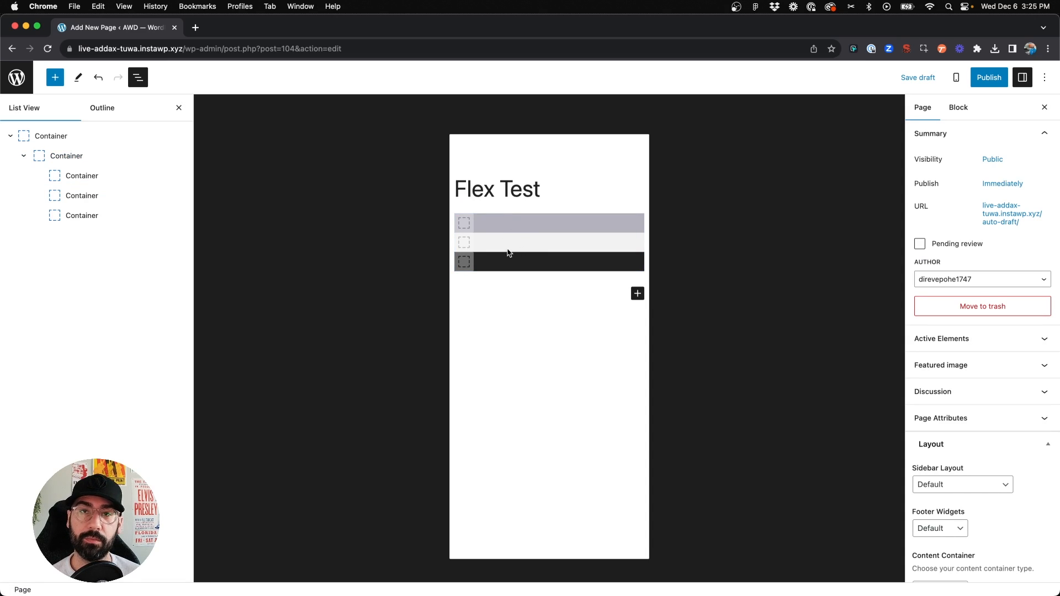
Select the flex inner container and set its mobile row gap to 20 px
left_click(65, 156)
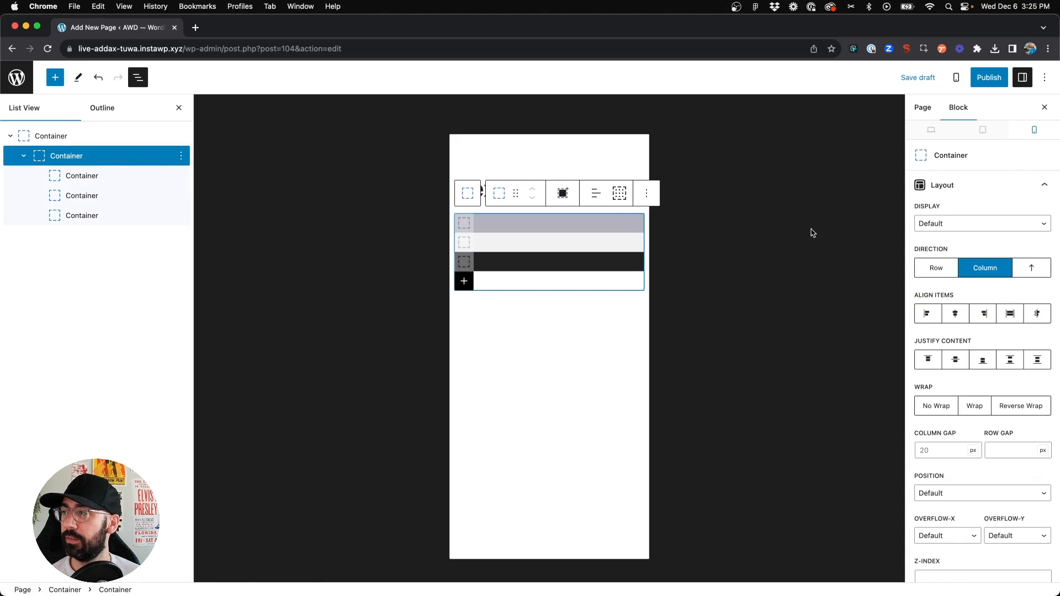
scroll(980, 294, "down", 5)
left_click(1009, 283)
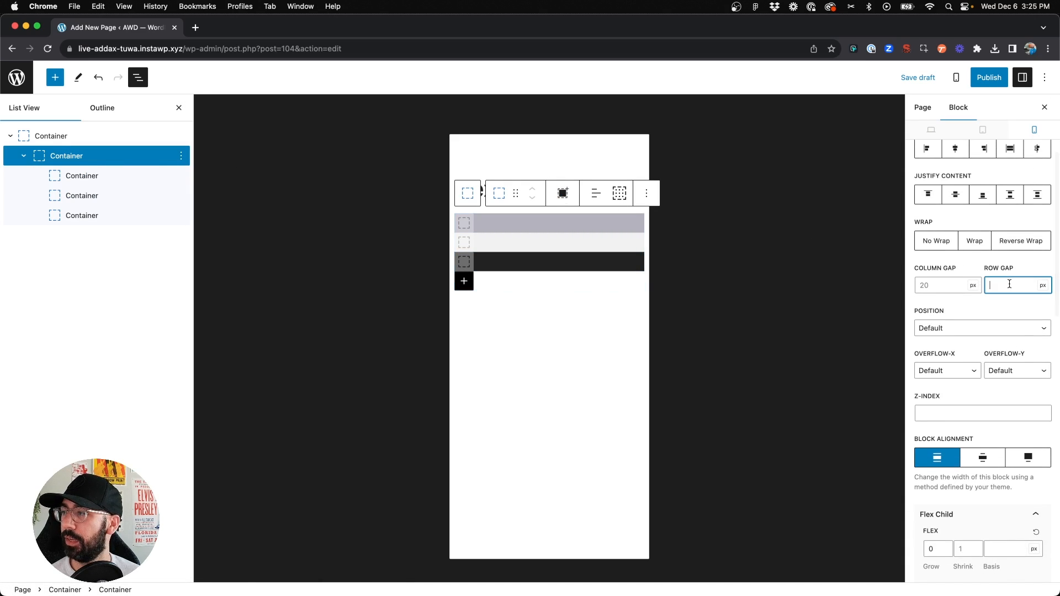
type("20")
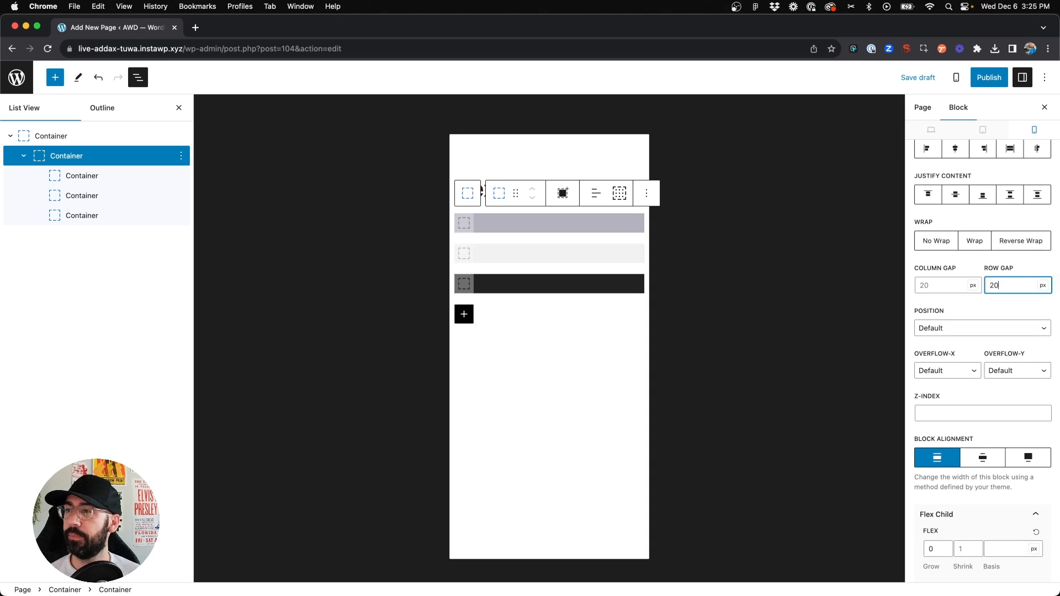
left_click(533, 343)
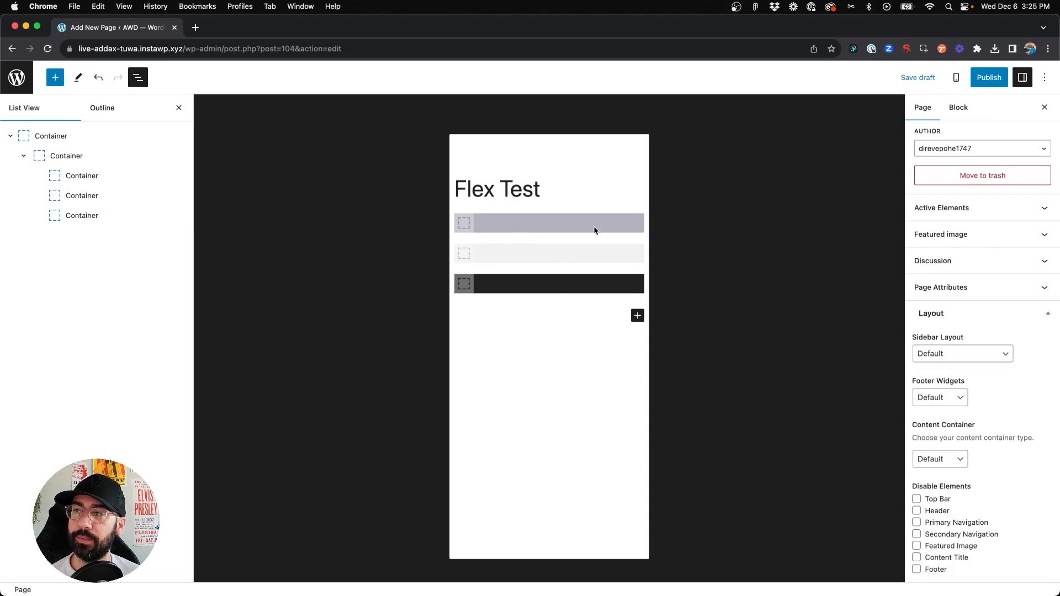
Compare the flex inner container's direction and gap settings between the desktop and mobile views
scroll(957, 170, "up", 3)
left_click(527, 223)
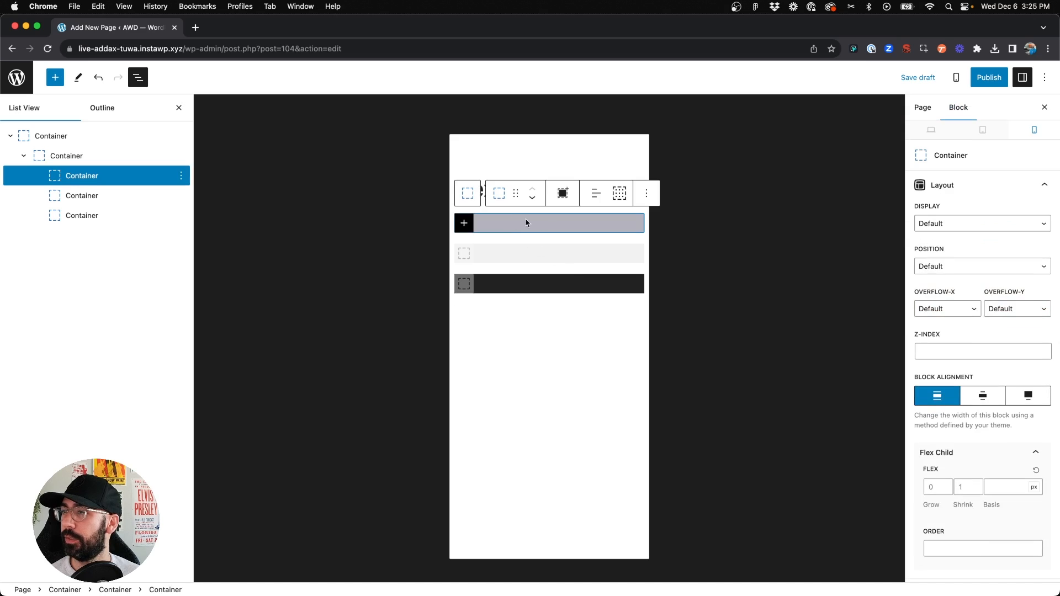
left_click(945, 133)
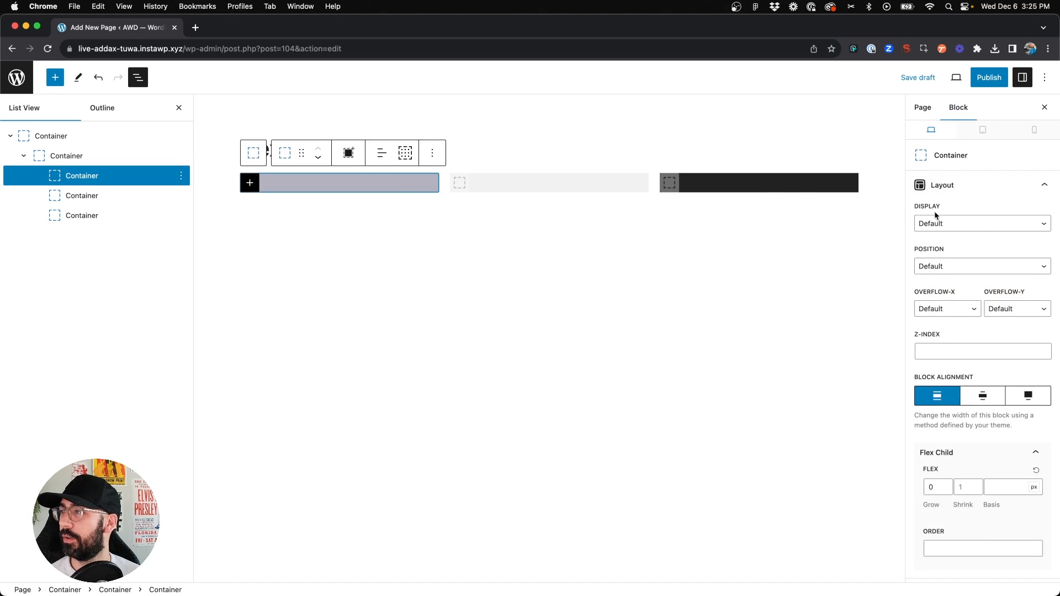
left_click(118, 142)
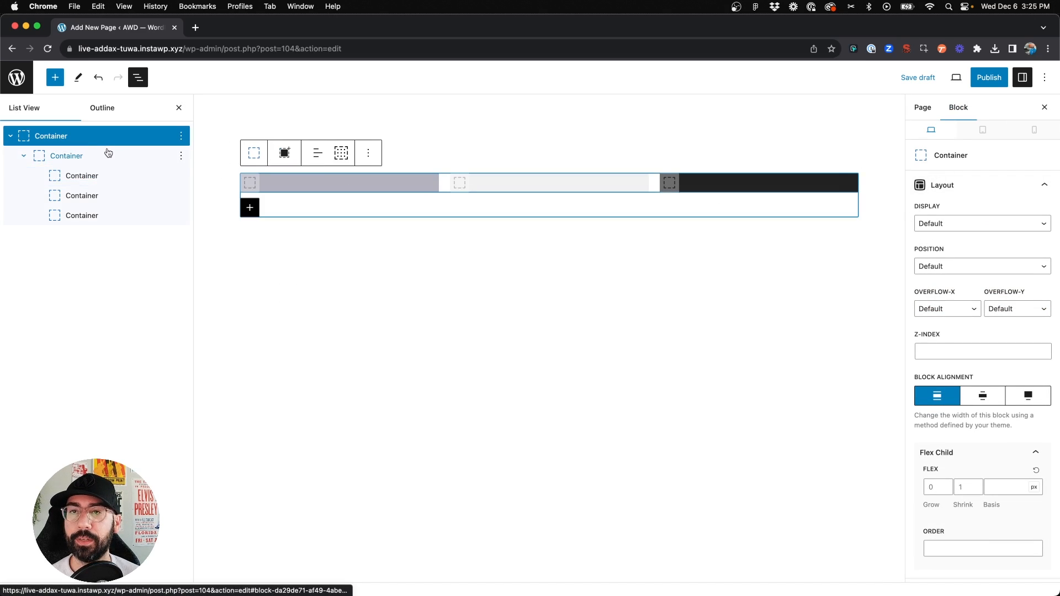
left_click(106, 155)
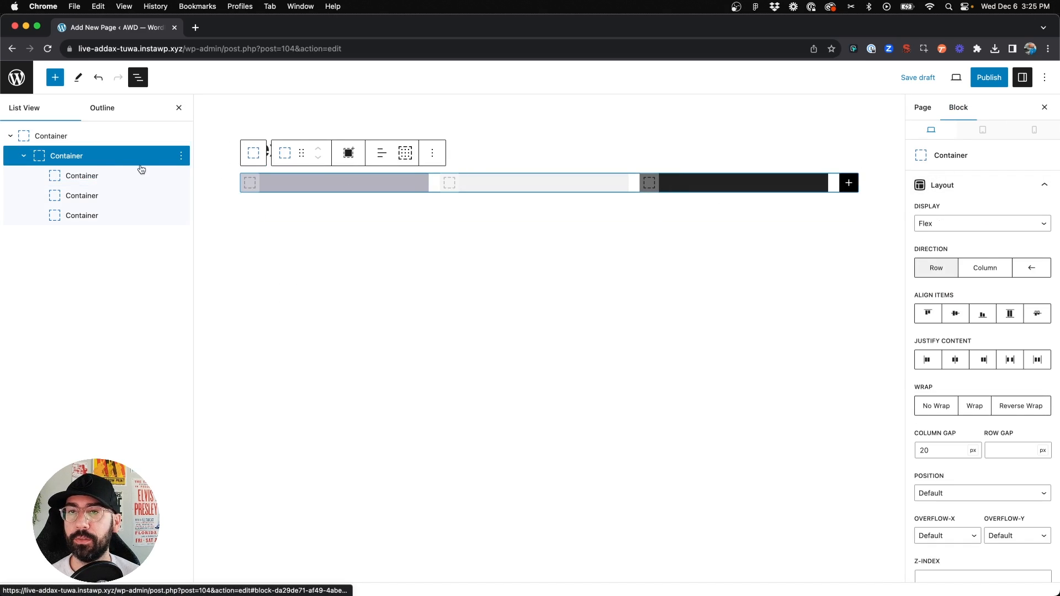
left_click(937, 268)
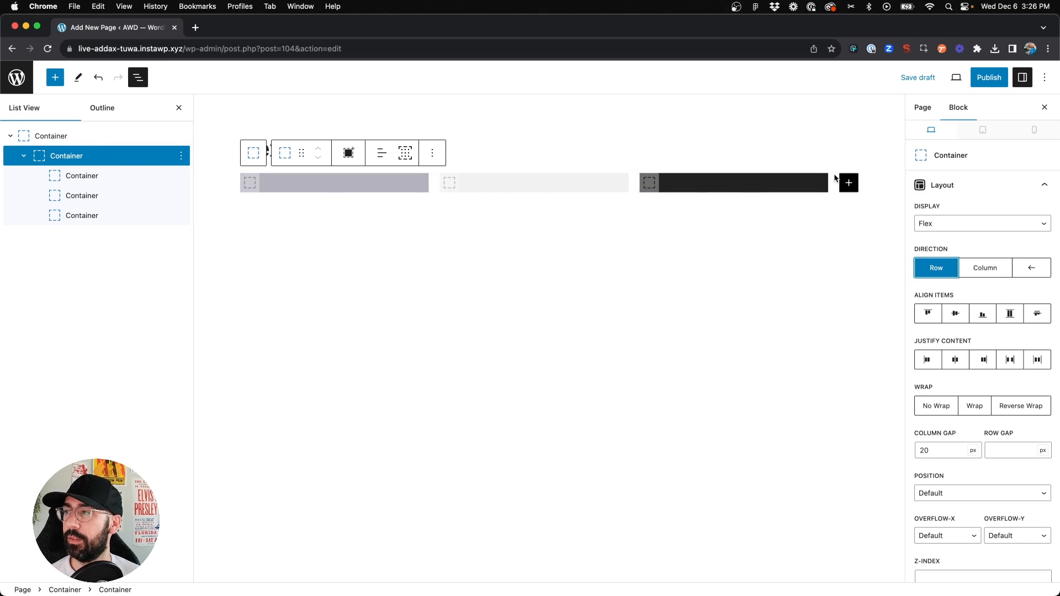
left_click(944, 451)
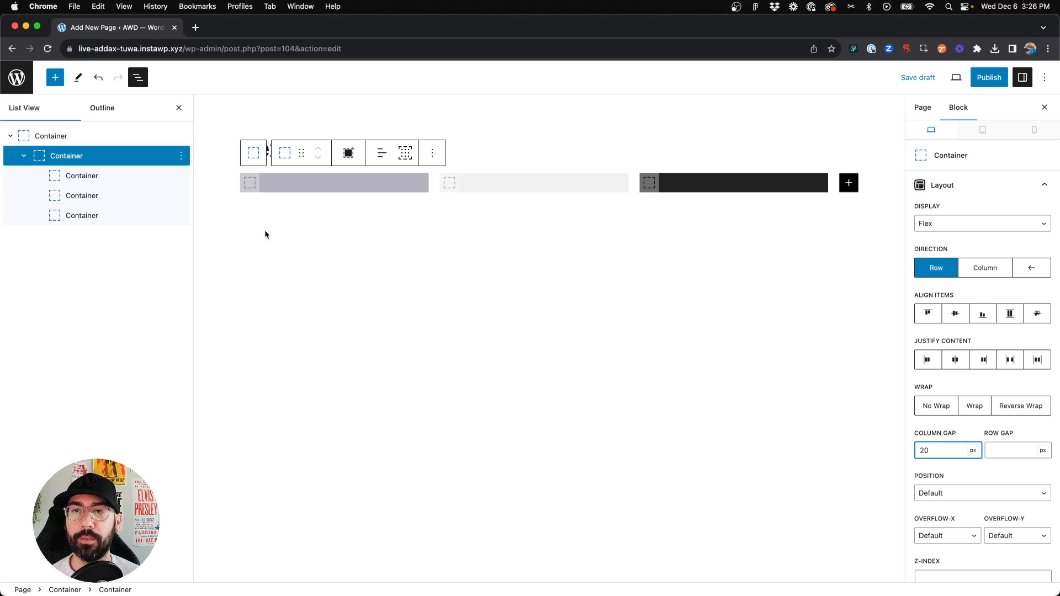
left_click(1034, 130)
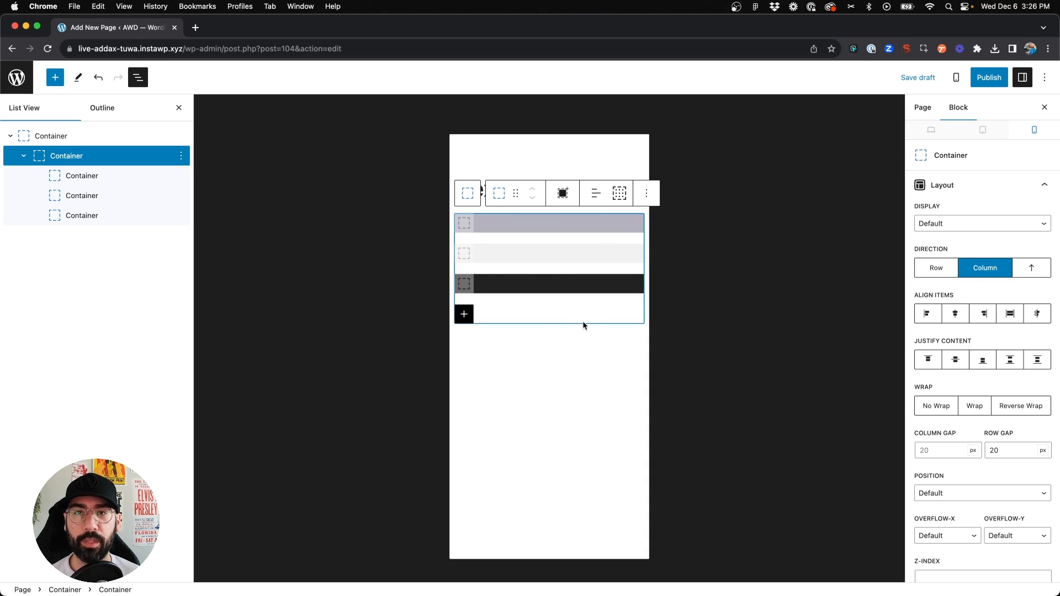
left_click(1009, 447)
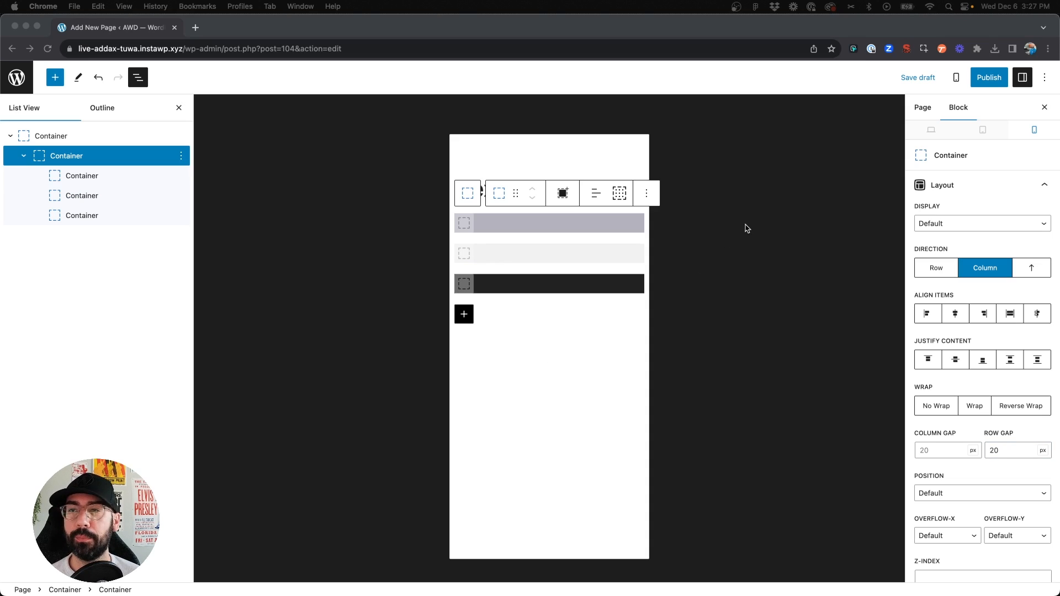
left_click(935, 132)
left_click(935, 131)
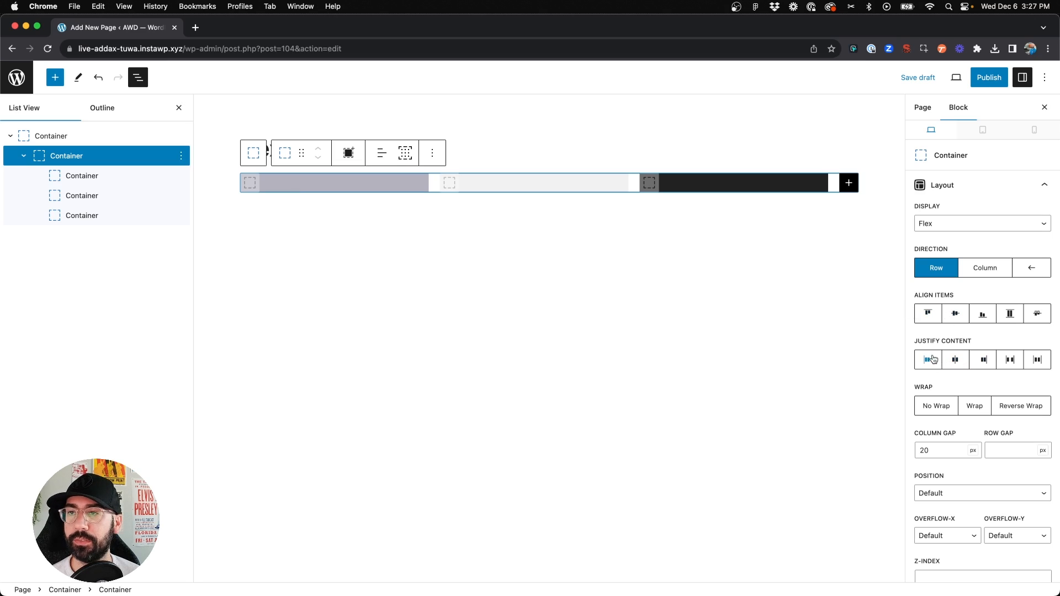
Insert a headline in the first child container reading "This is a headline."
left_click(312, 175)
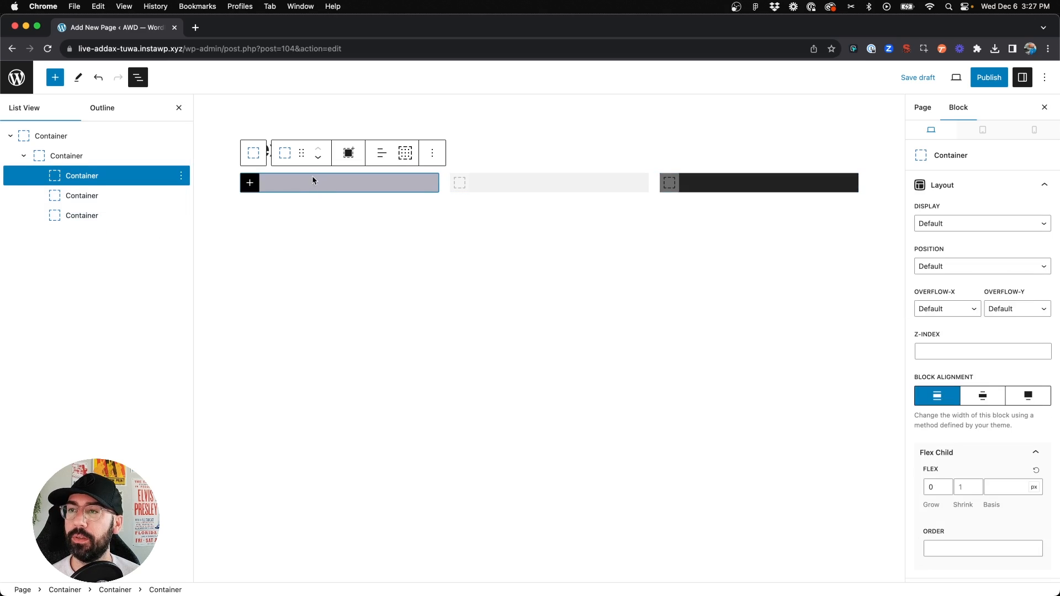
left_click(250, 182)
left_click(403, 273)
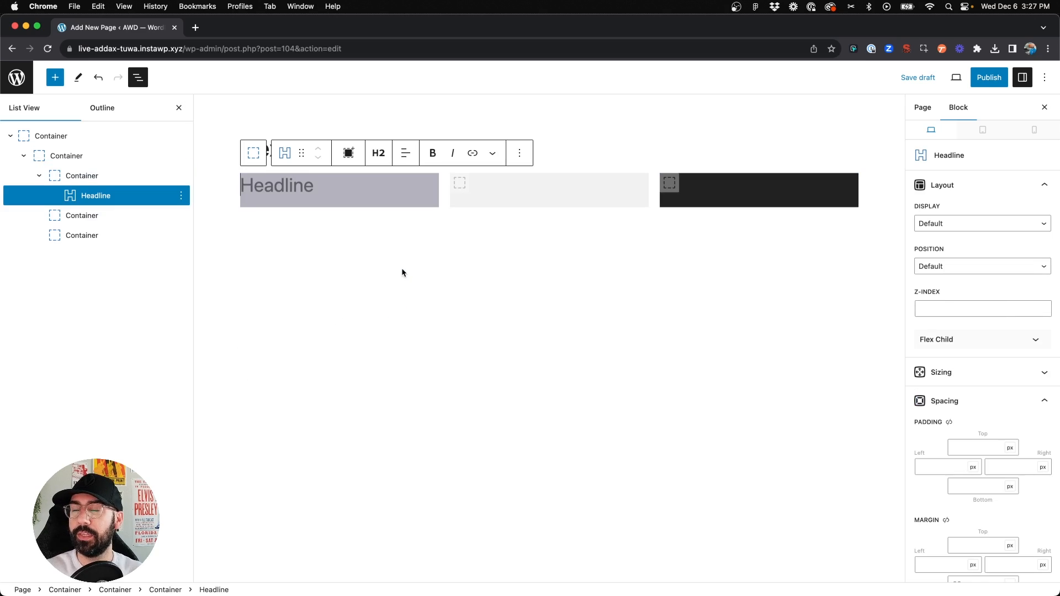
type("T")
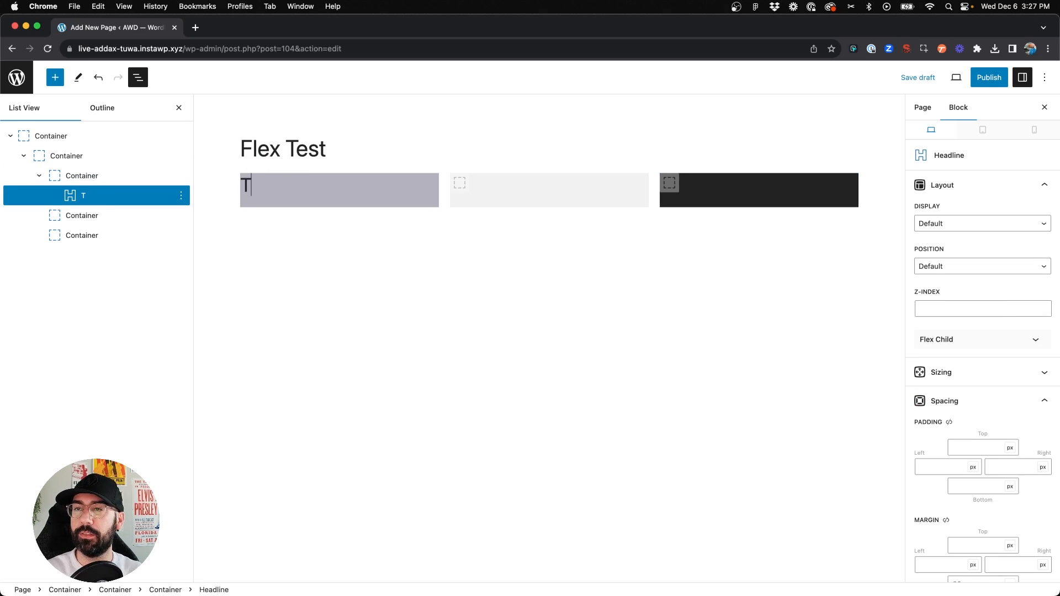
type("his is a headline.")
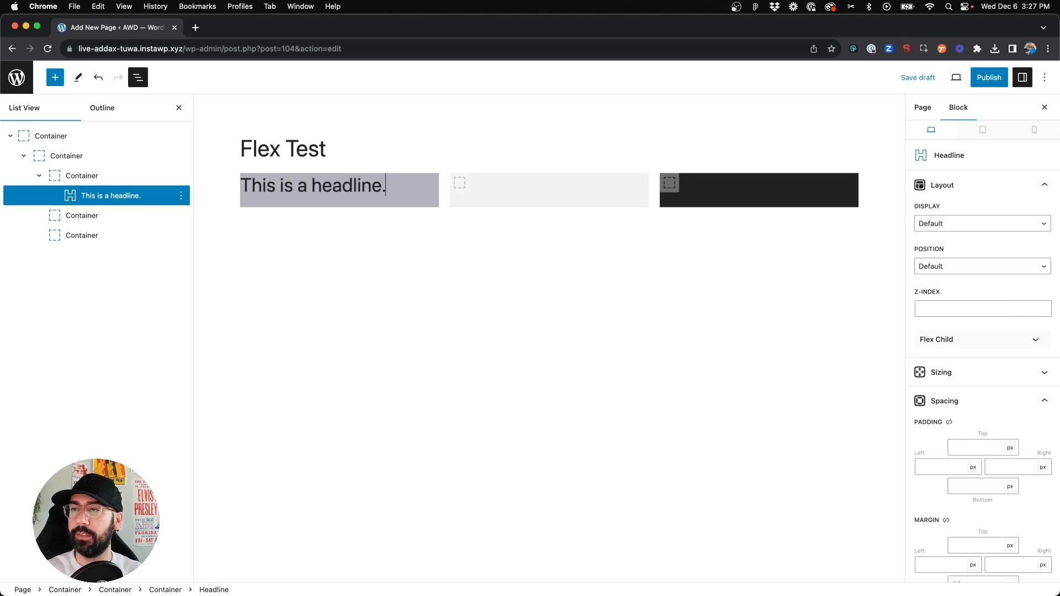
Duplicate the headline and replace the copy's text with placeholder text by entering #ipsum
key("super+shift+d")
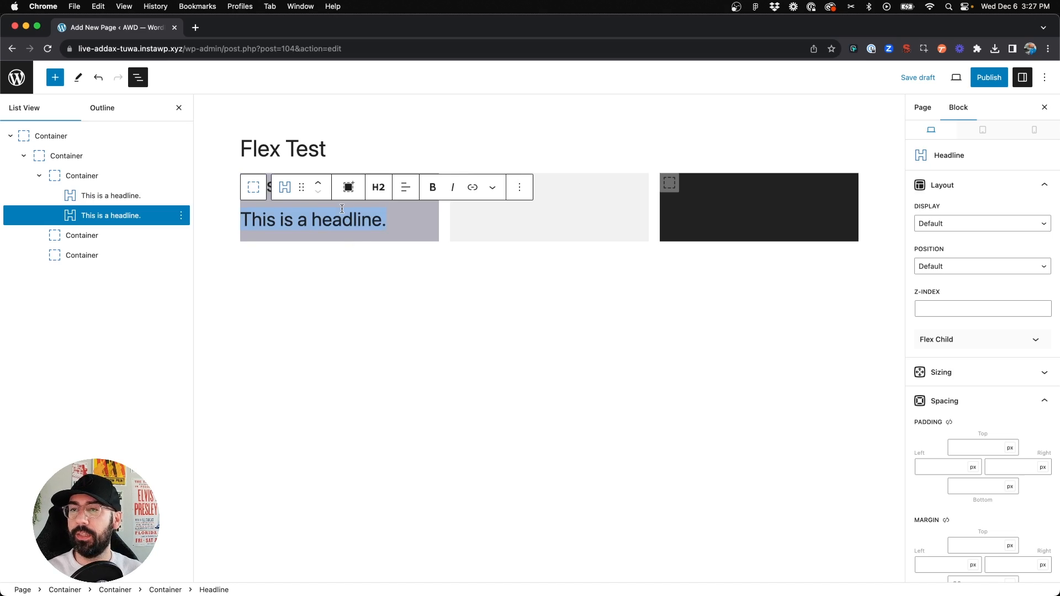
type("#ipsum")
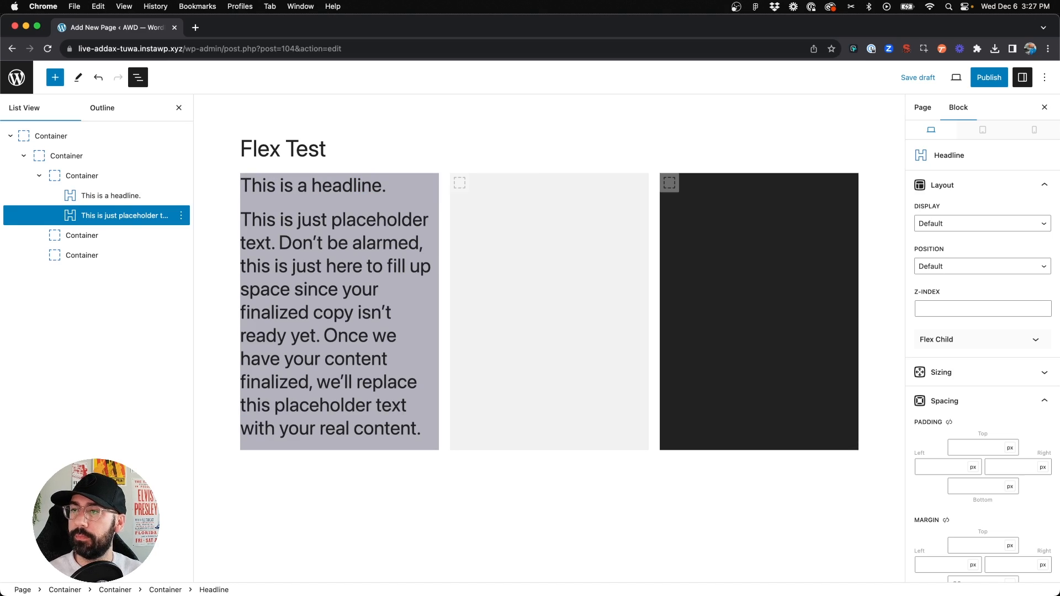
Change the placeholder text block's heading level to P (paragraph)
left_click(348, 243)
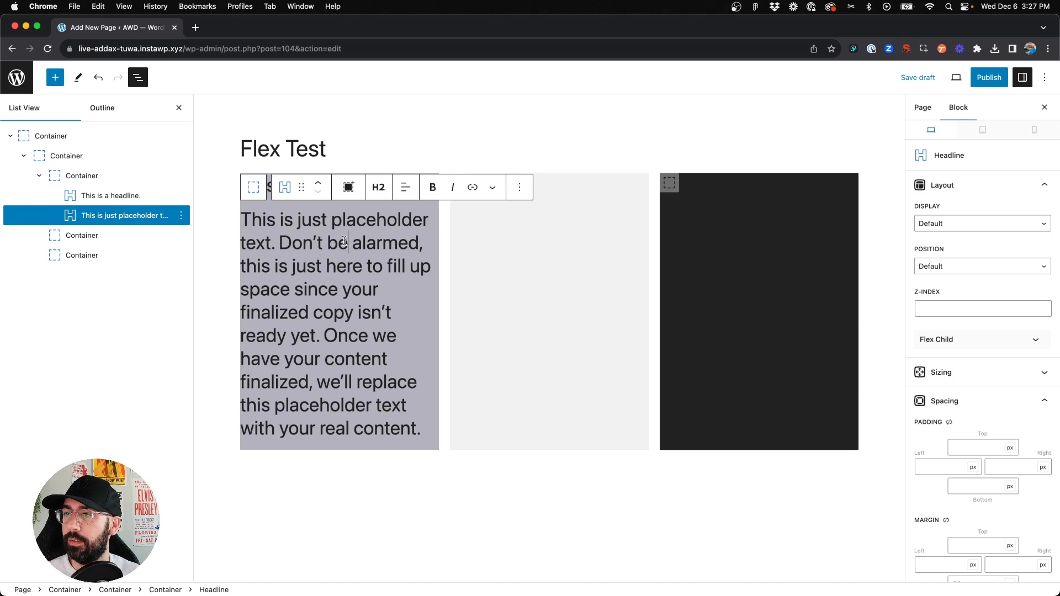
left_click(374, 187)
left_click(400, 342)
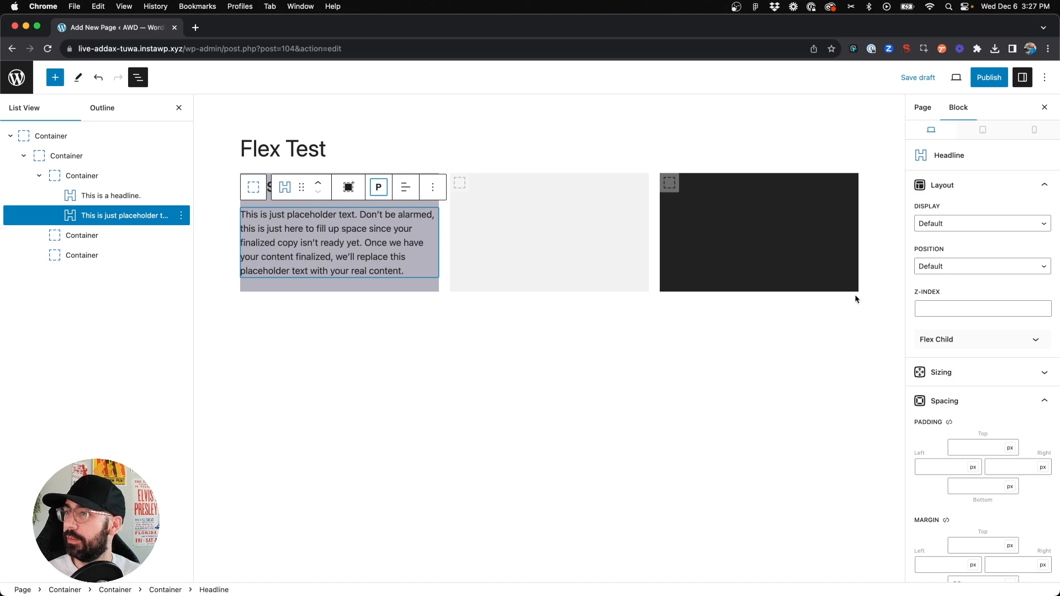
Set the placeholder text's font size to 14 px
scroll(988, 449, "down", 7)
left_click(936, 411)
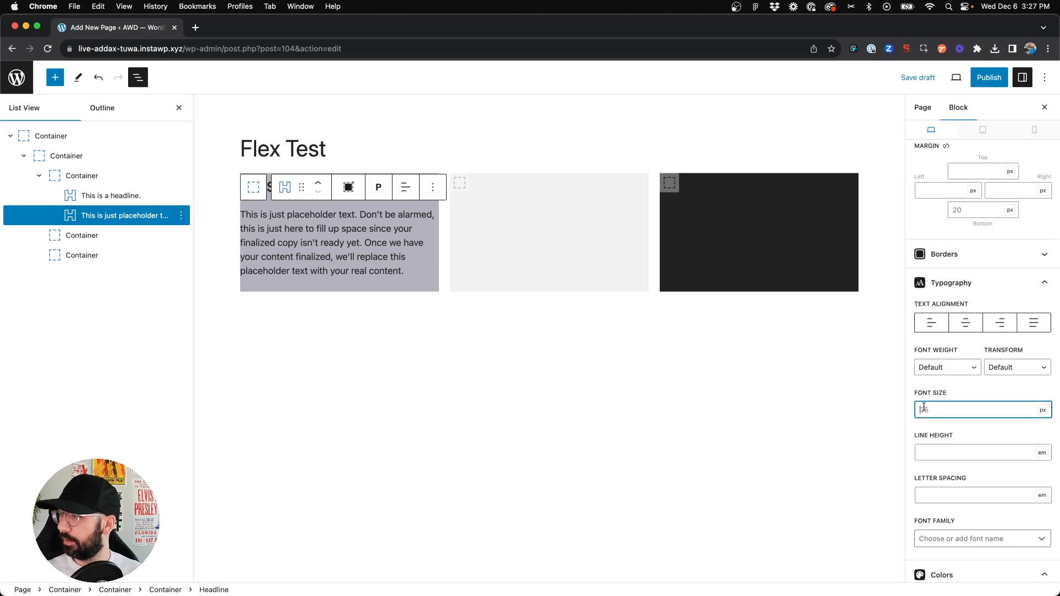
type("14")
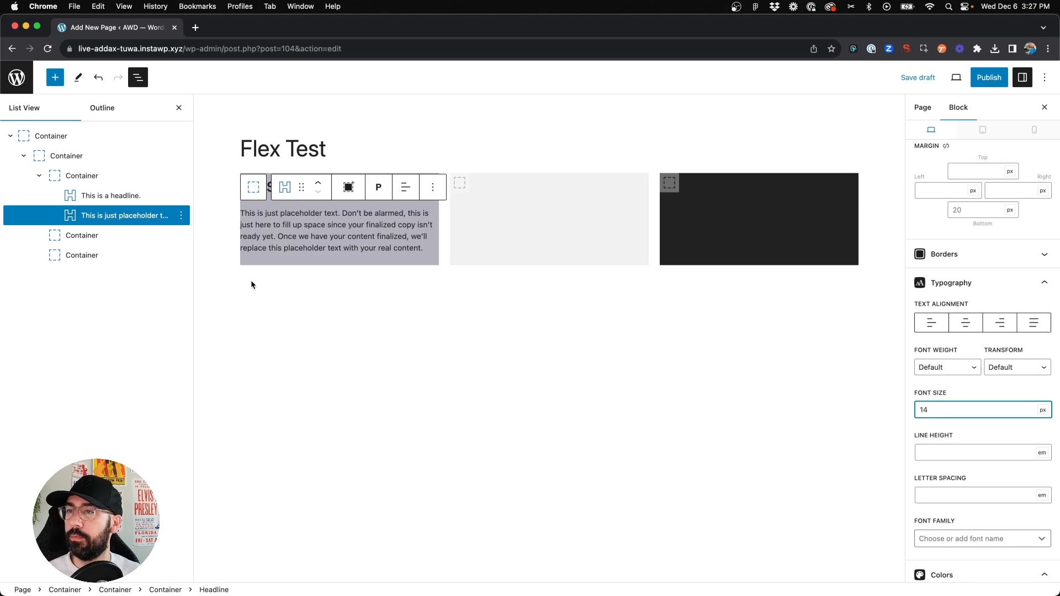
Select the headline and set its bottom margin to 10 px
left_click(270, 184)
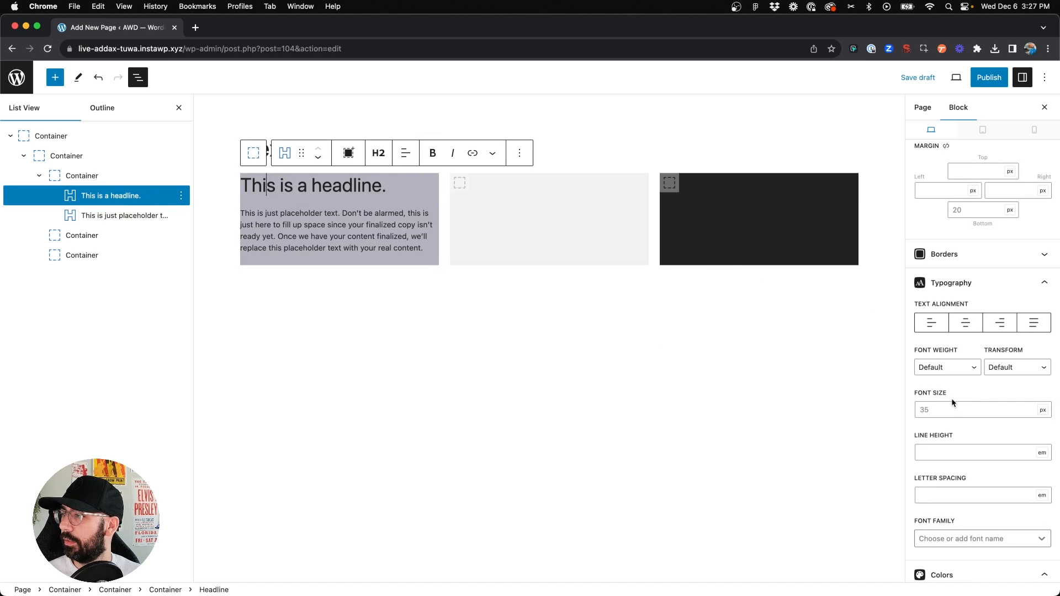
scroll(952, 403, "down", 2)
scroll(960, 343, "up", 5)
left_click(962, 303)
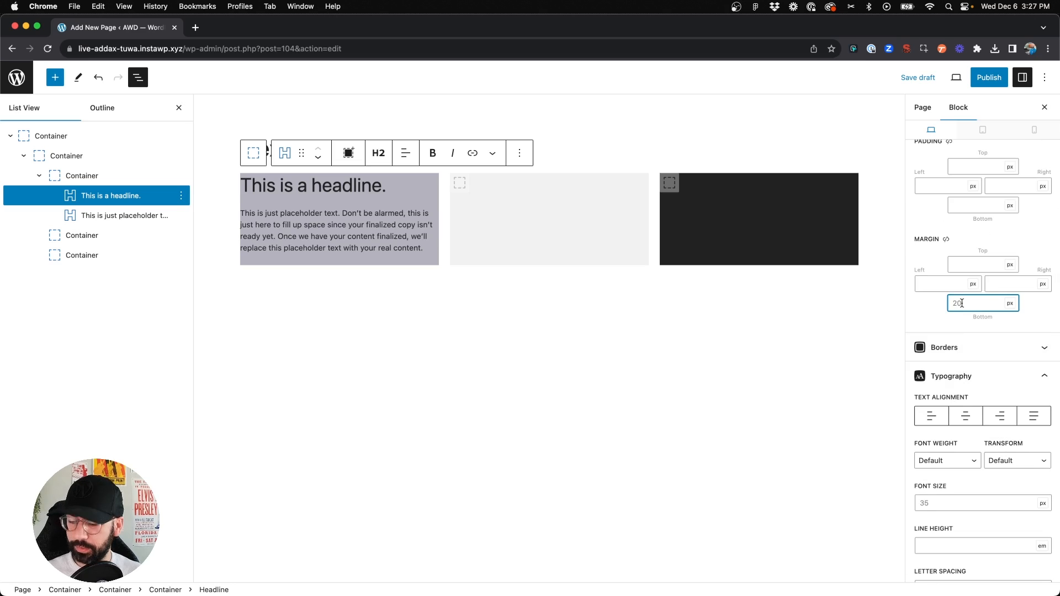
type("10")
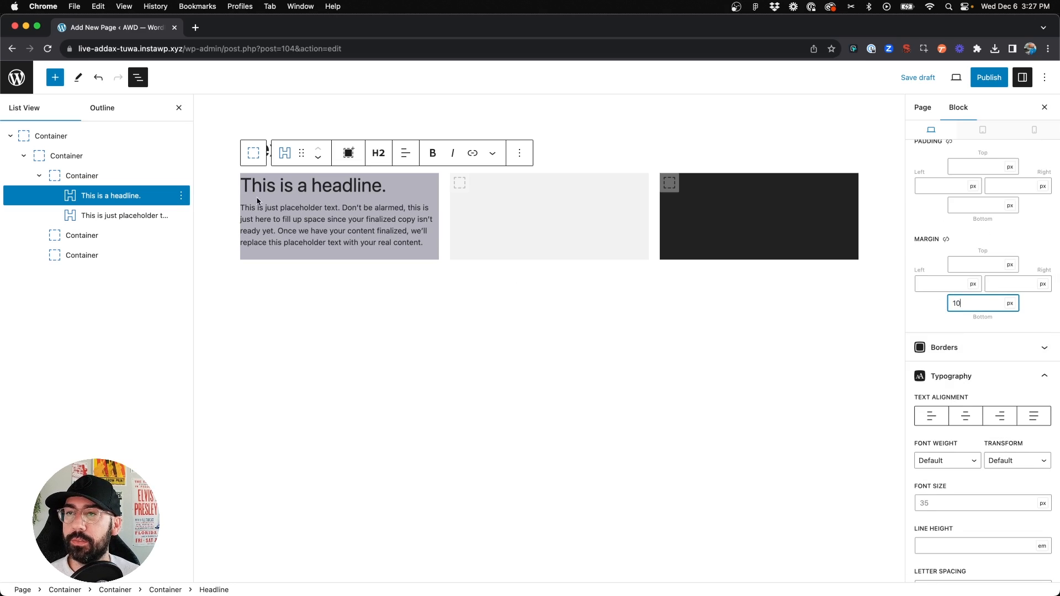
Link the first child container's padding sides and set the padding to 20 px all around
left_click(82, 175)
scroll(1026, 362, "down", 1)
scroll(1024, 360, "down", 3)
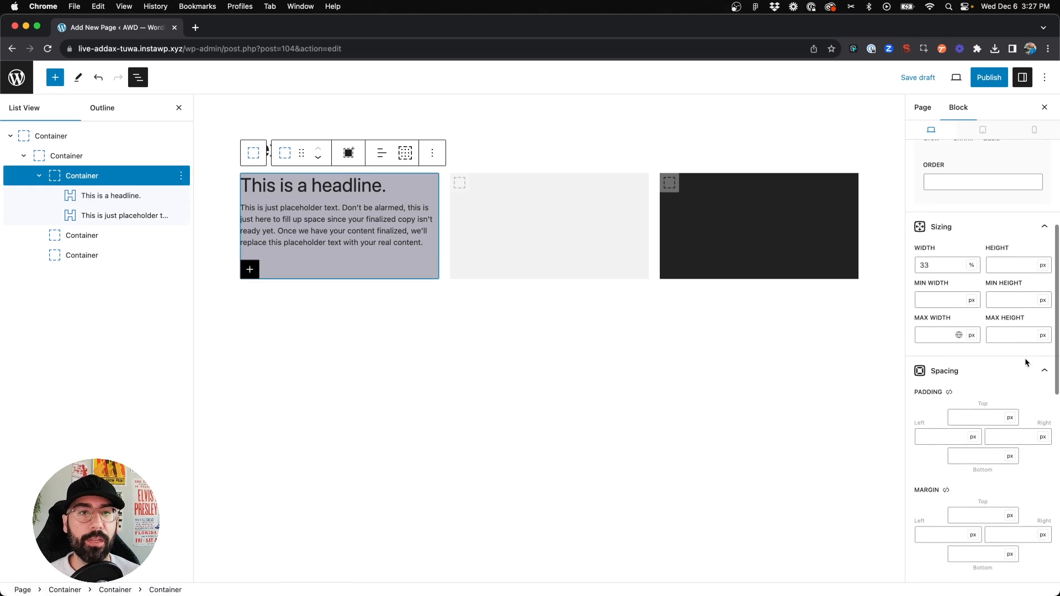
left_click(978, 348)
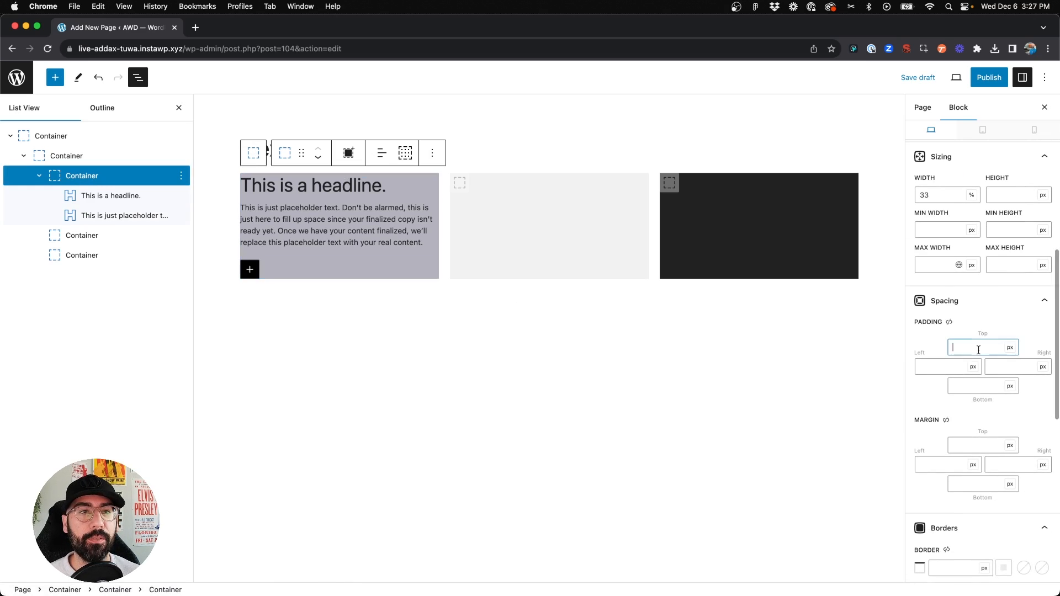
left_click(949, 322)
left_click(963, 341)
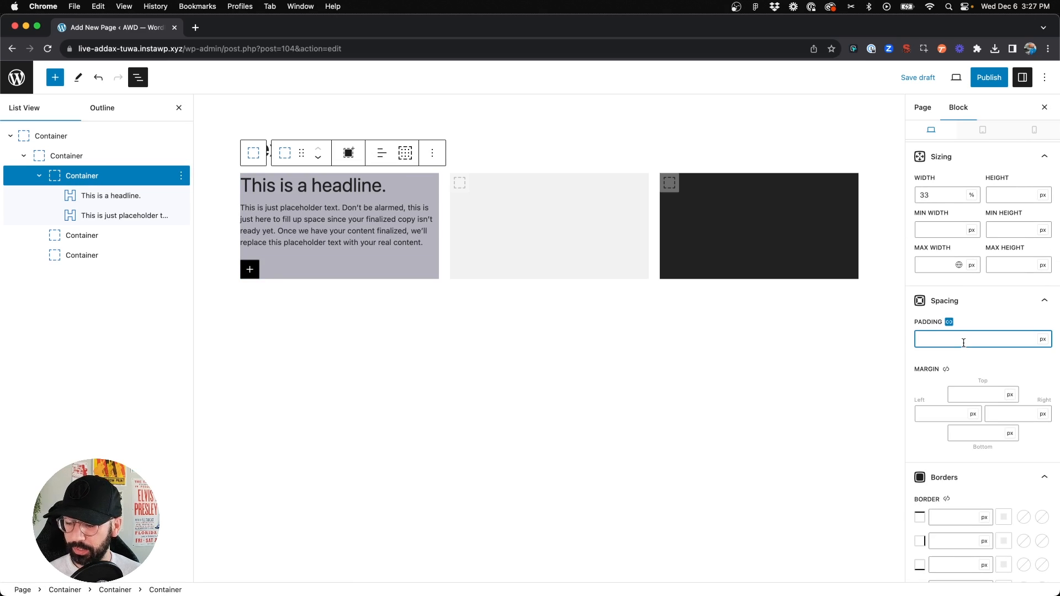
type("20")
Set the first child container's display to Flex with a column direction
left_click(271, 200)
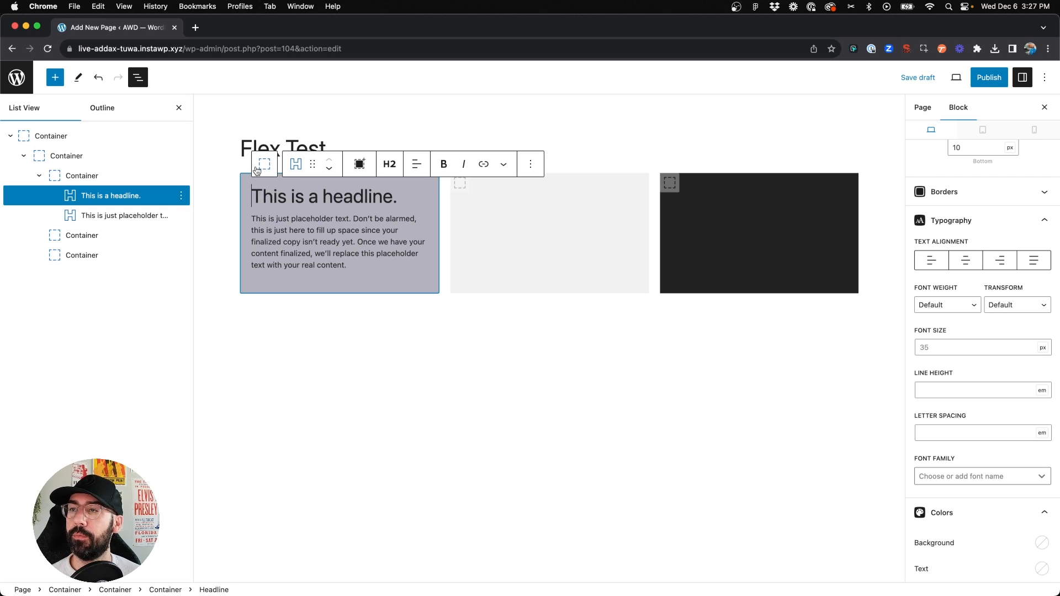
scroll(998, 226, "up", 8)
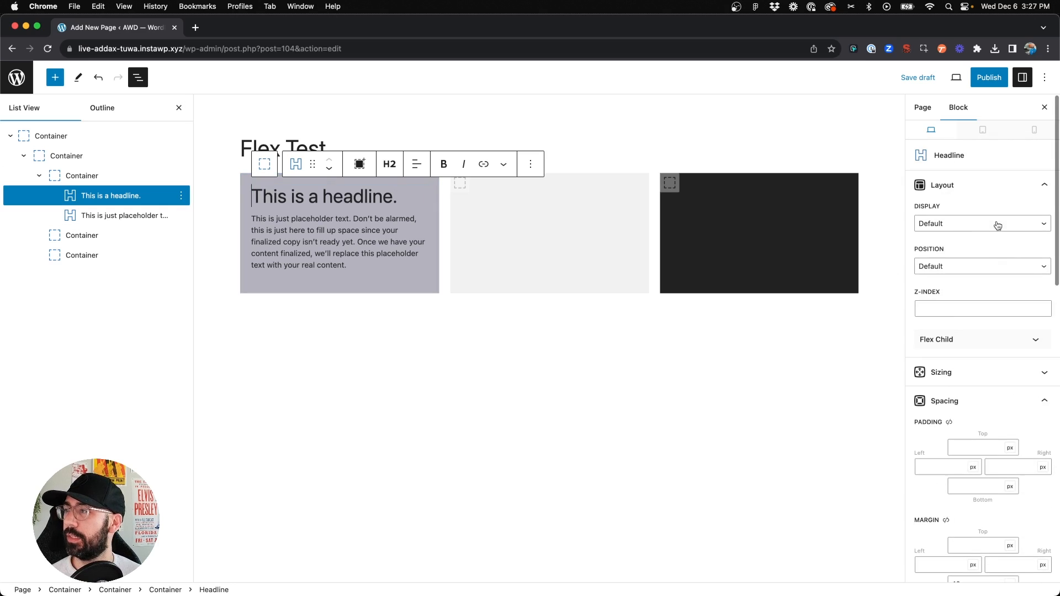
left_click(68, 179)
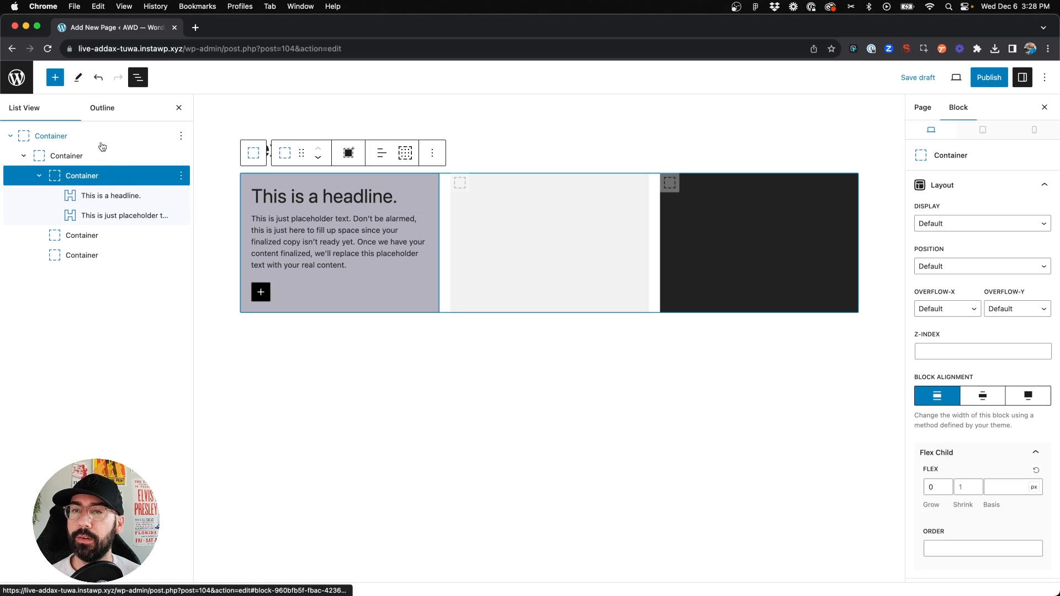
left_click(82, 180)
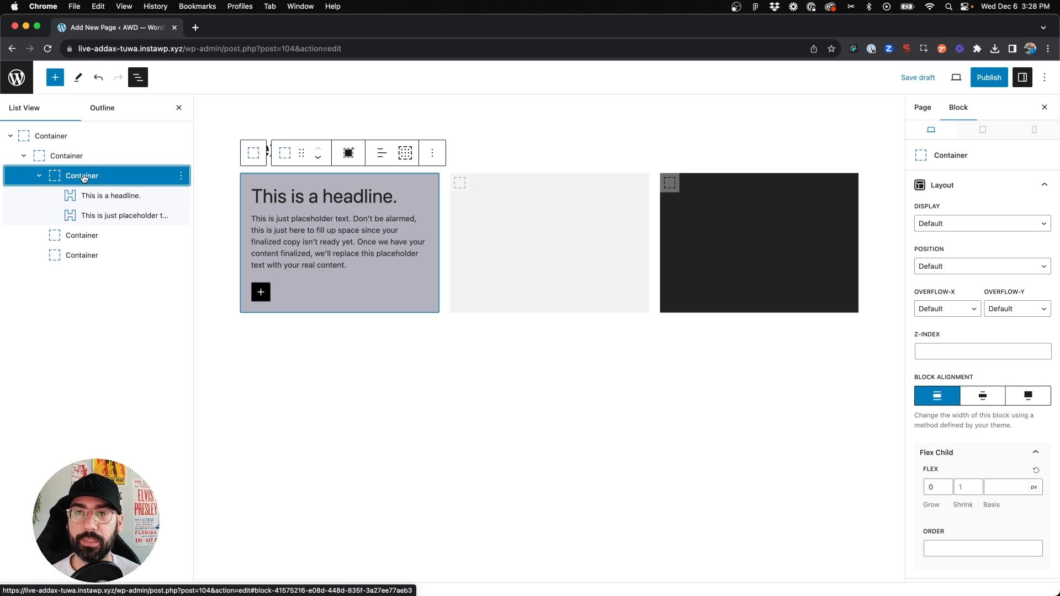
left_click(67, 156)
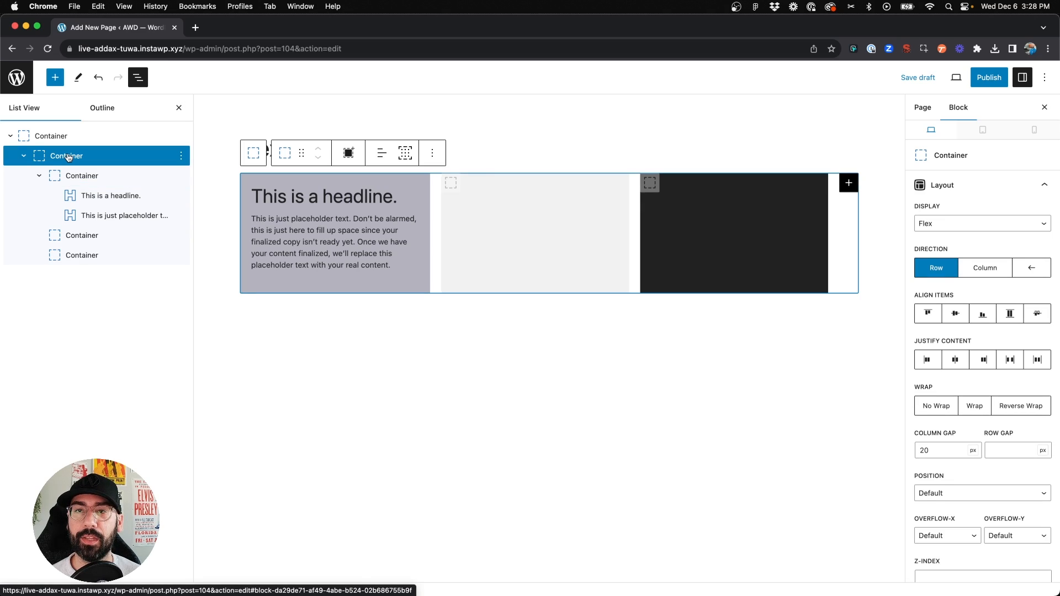
left_click(77, 180)
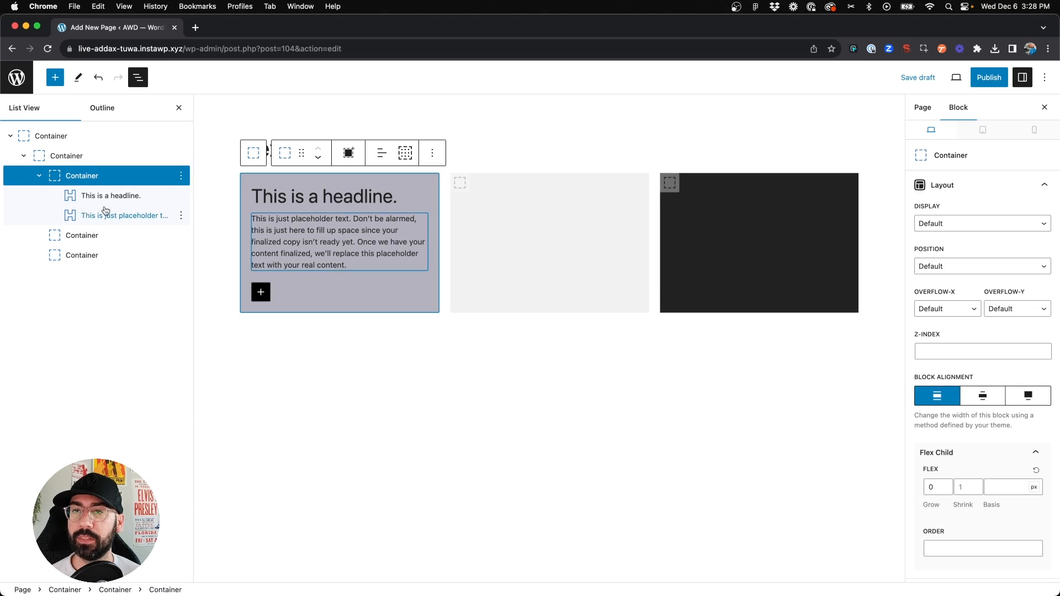
left_click(997, 229)
left_click(964, 260)
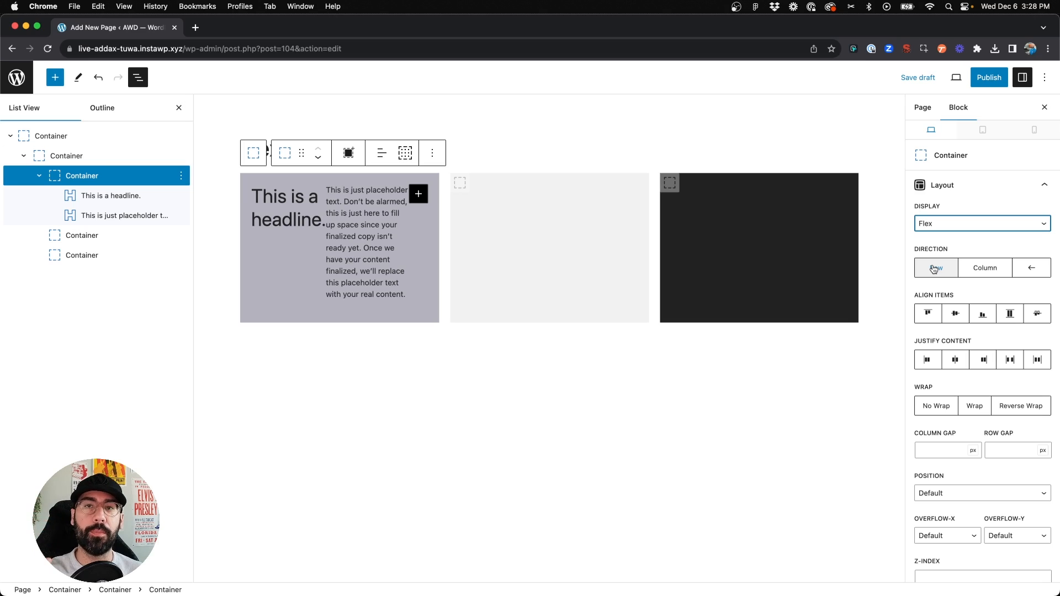
left_click(981, 270)
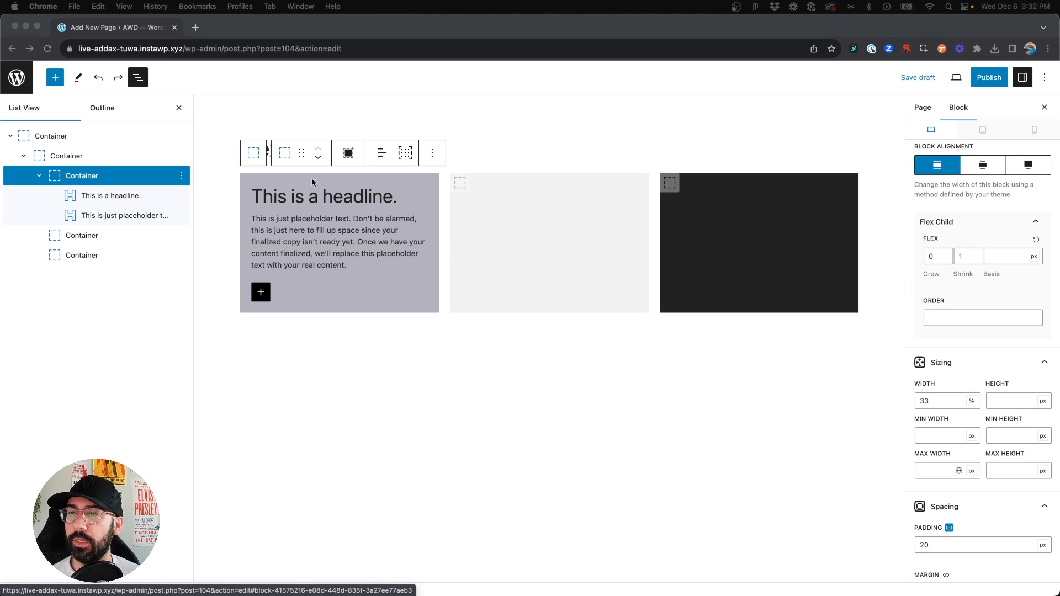
Set the first child container's minimum height to 400 px
left_click(93, 180)
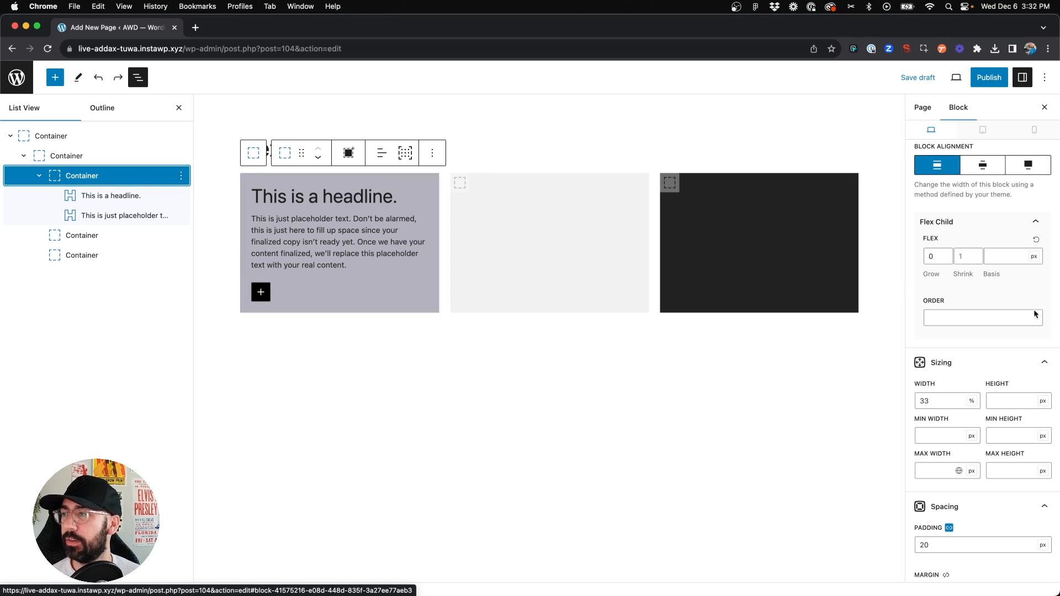
scroll(1000, 380, "down", 5)
scroll(1001, 378, "up", 3)
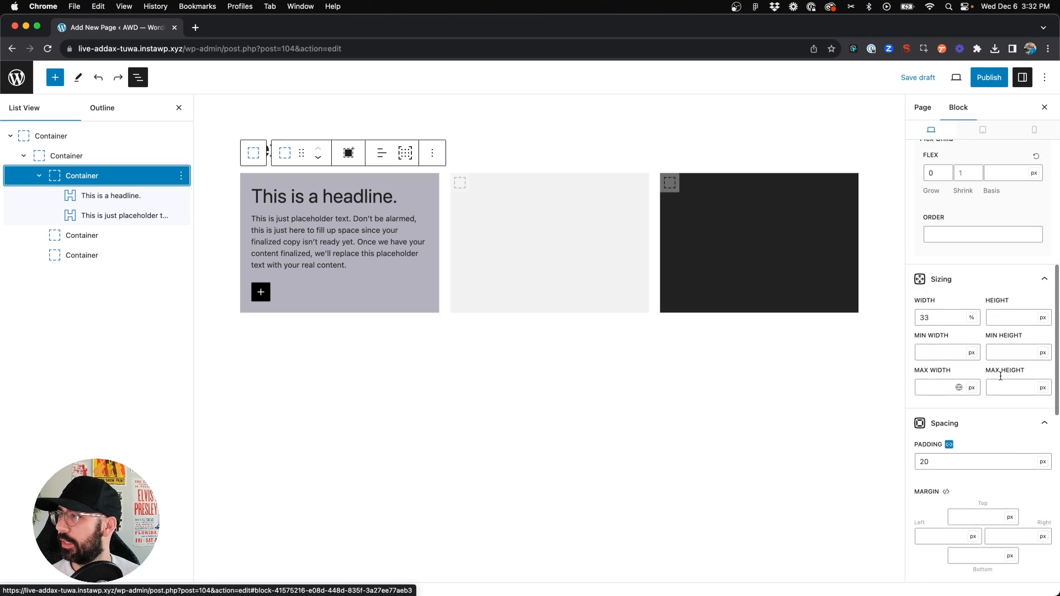
left_click(1004, 352)
type("400")
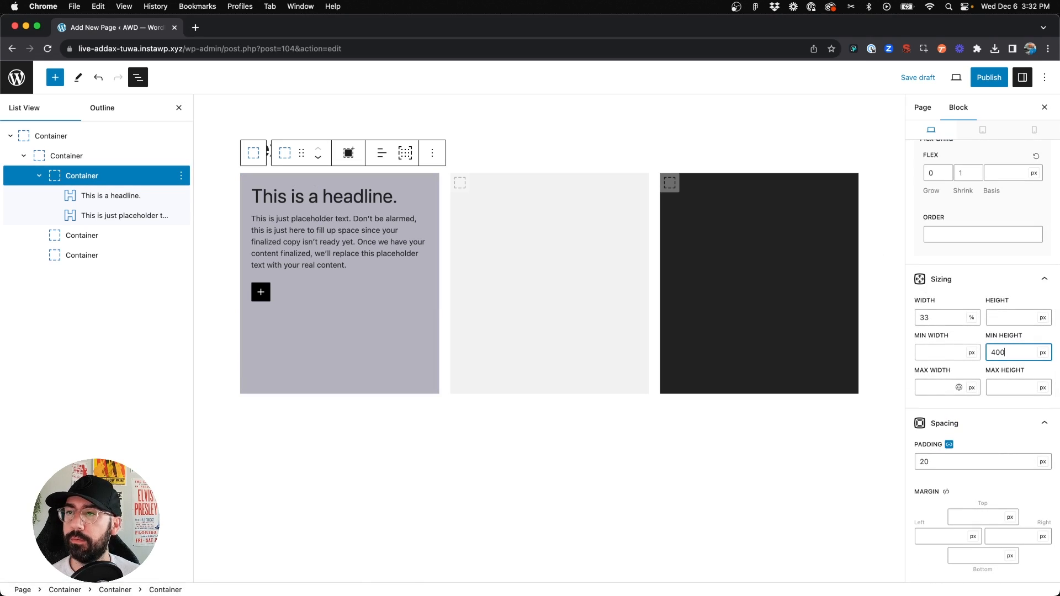
Select the headline and set its font size to 28 px
left_click(369, 244)
left_click(477, 473)
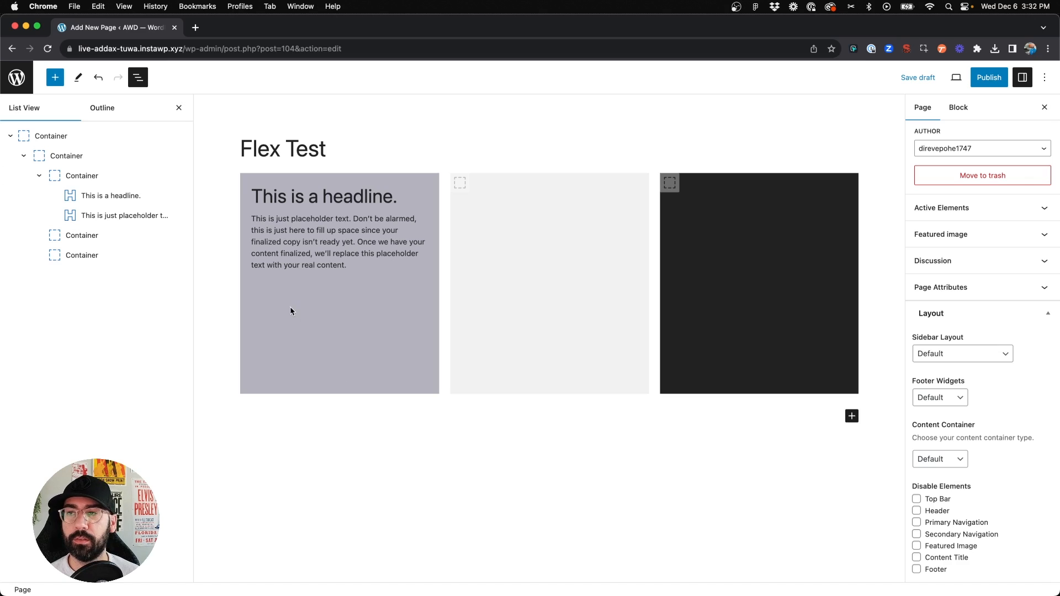
left_click(308, 206)
left_click(954, 359)
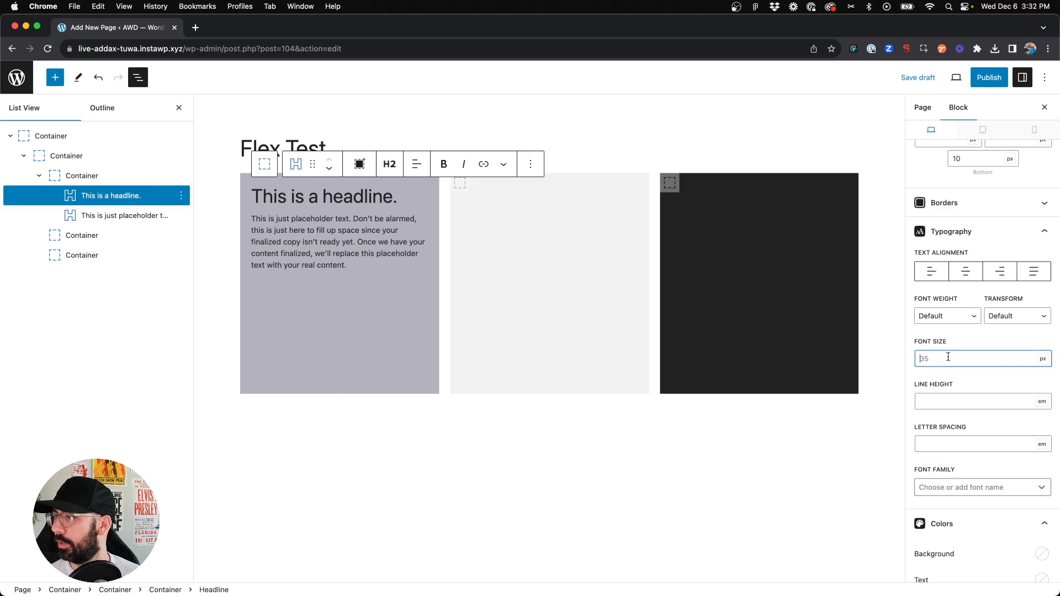
type("28")
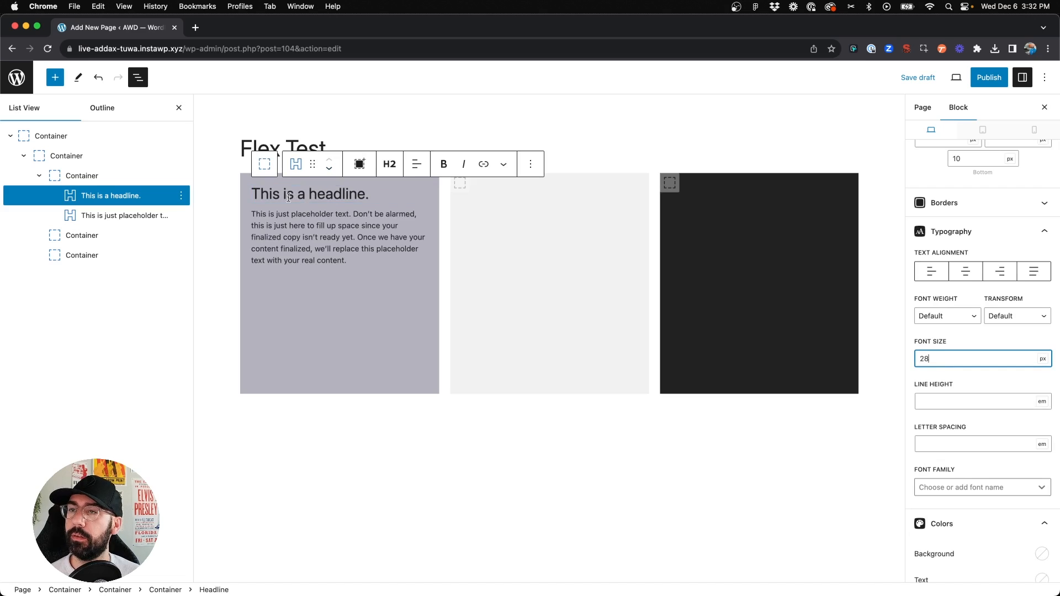
Try the first child container's align items options start and center, ending with end alignment
left_click(94, 177)
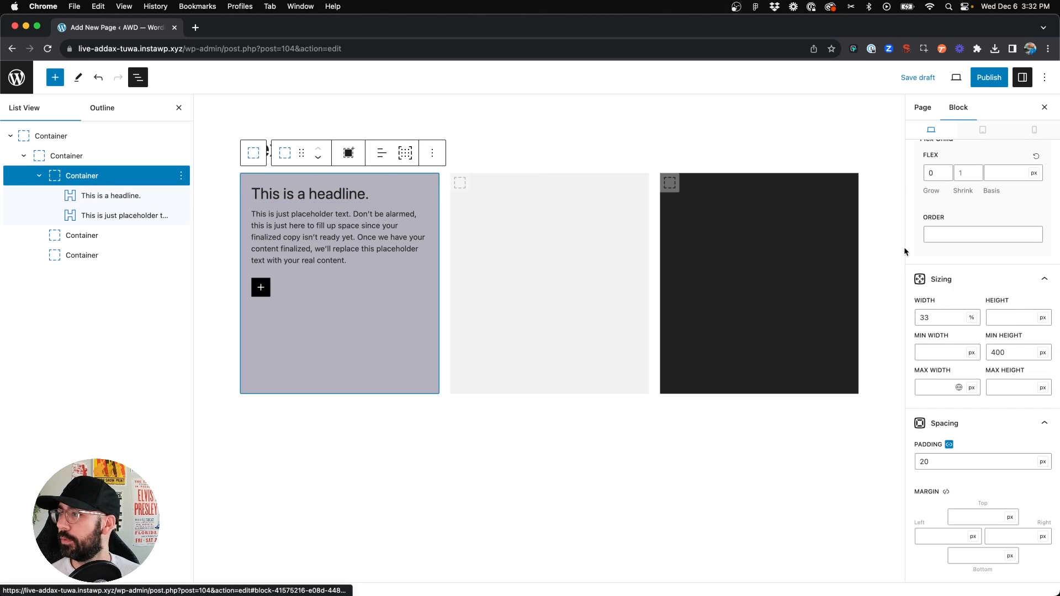
scroll(994, 254, "up", 10)
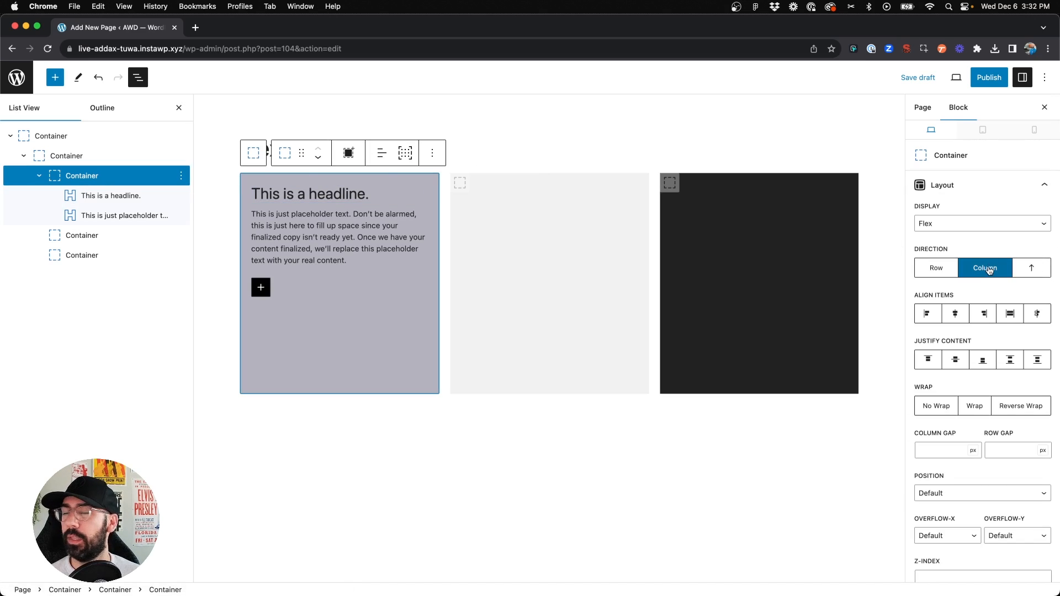
left_click(937, 319)
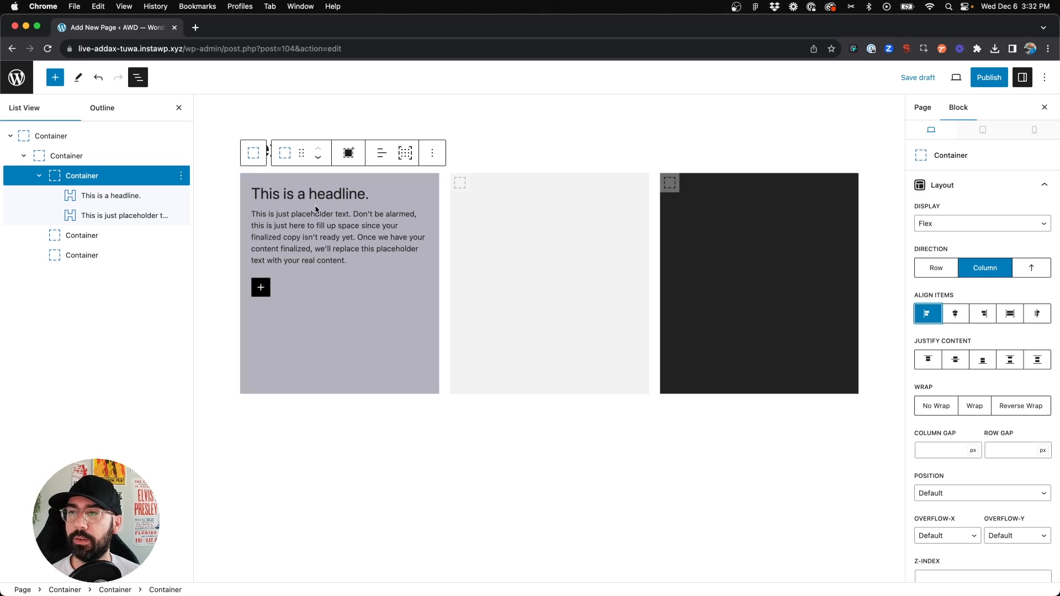
left_click(962, 316)
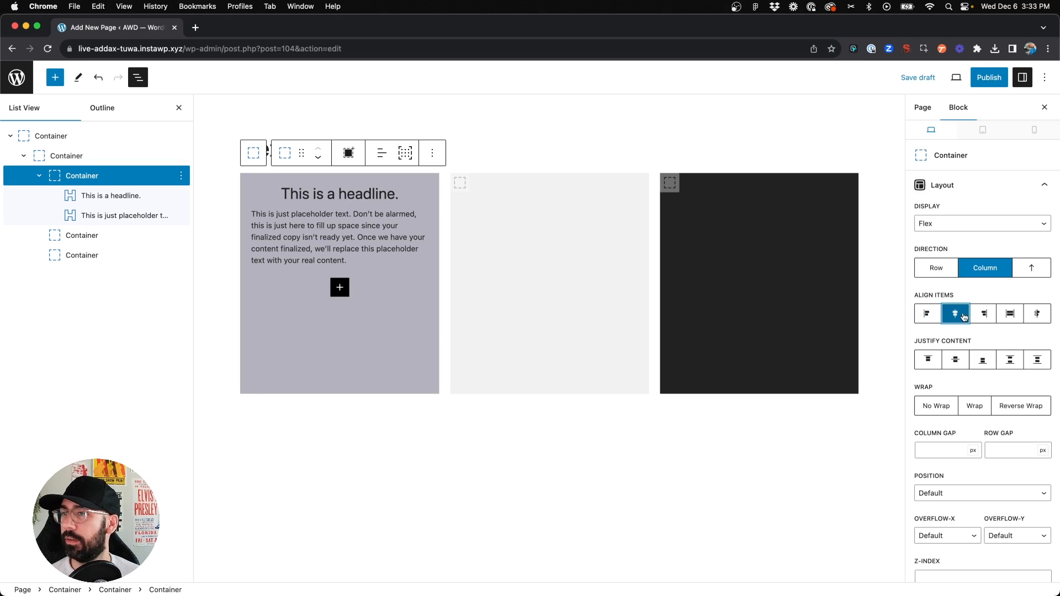
left_click(984, 314)
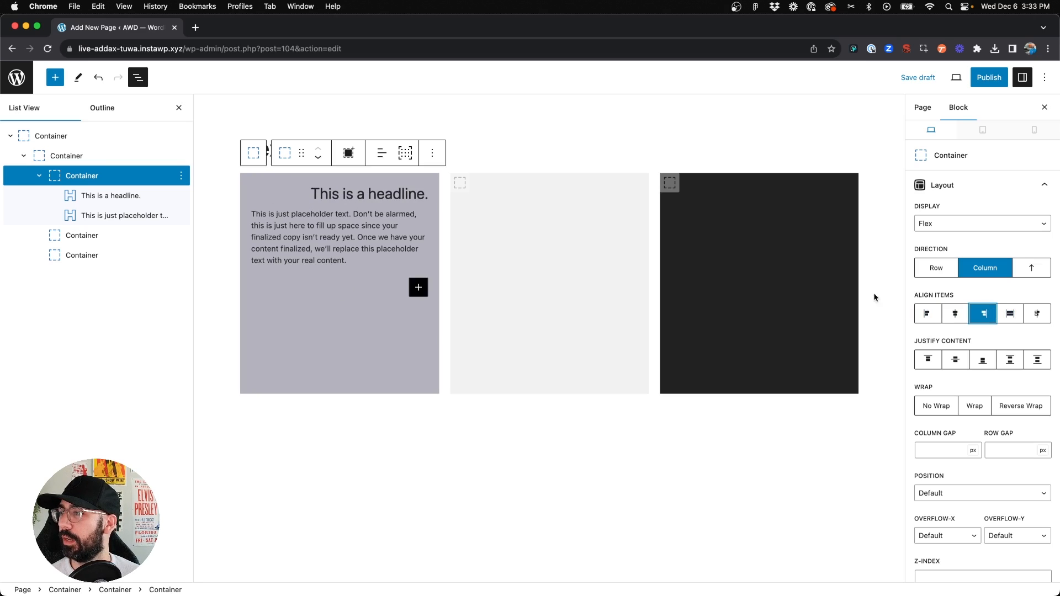
Select the placeholder paragraph and align its text to the left
left_click(294, 241)
left_click_drag(274, 225, 363, 245)
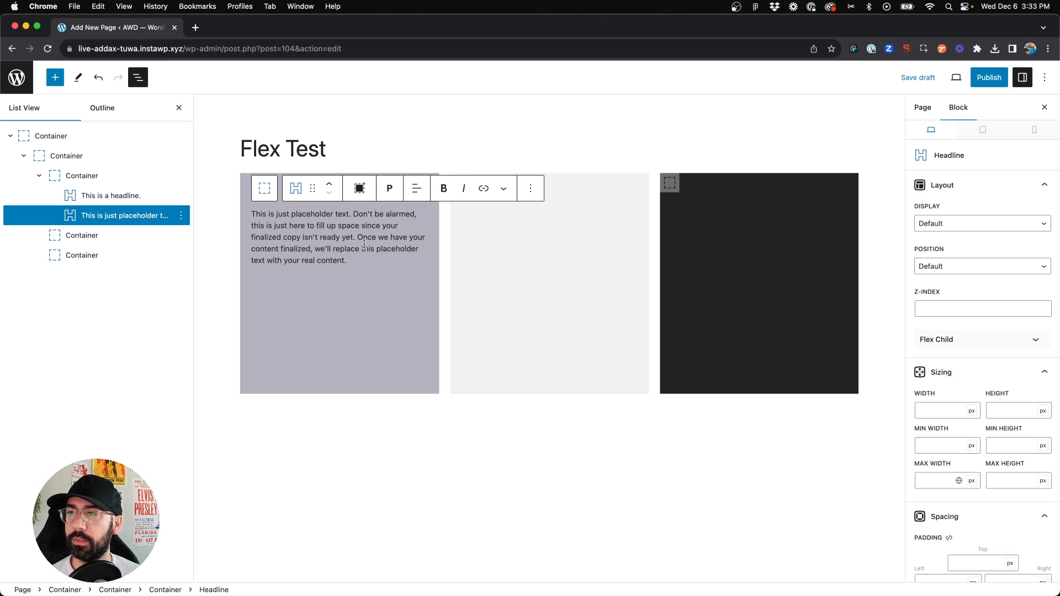
left_click(417, 188)
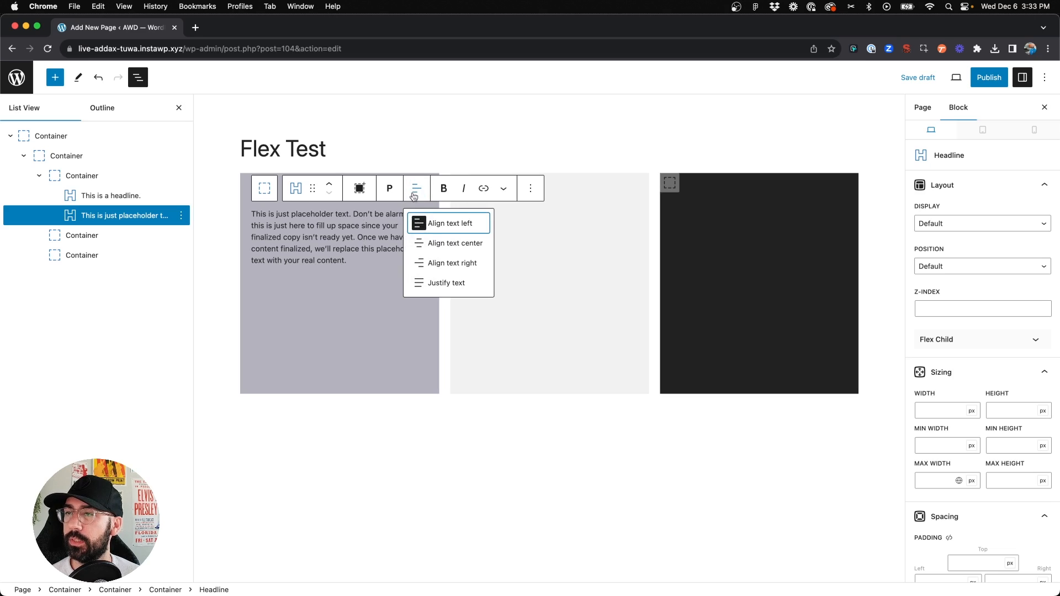
left_click(417, 190)
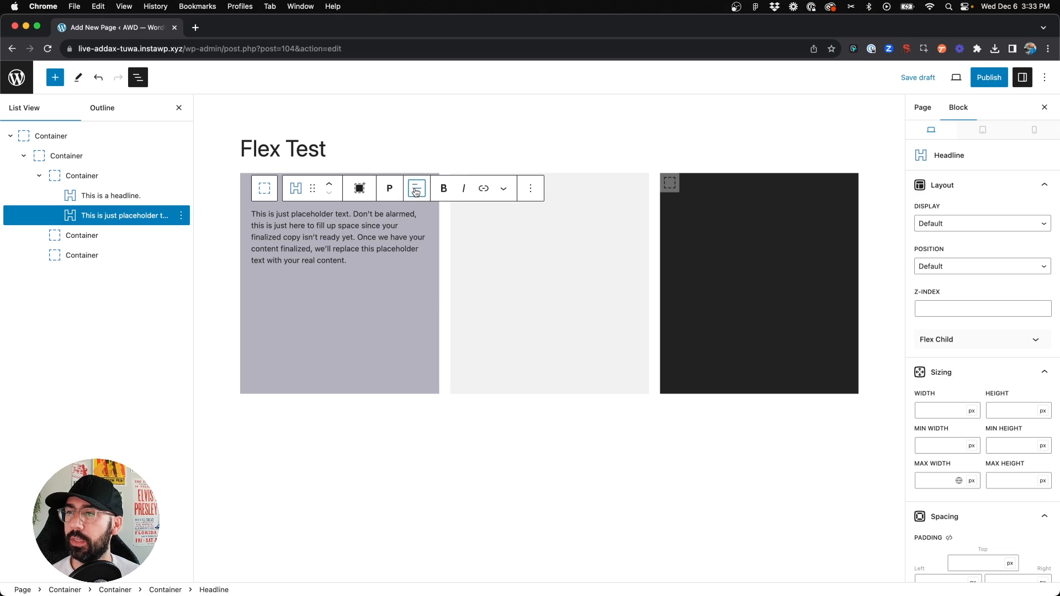
left_click(409, 186)
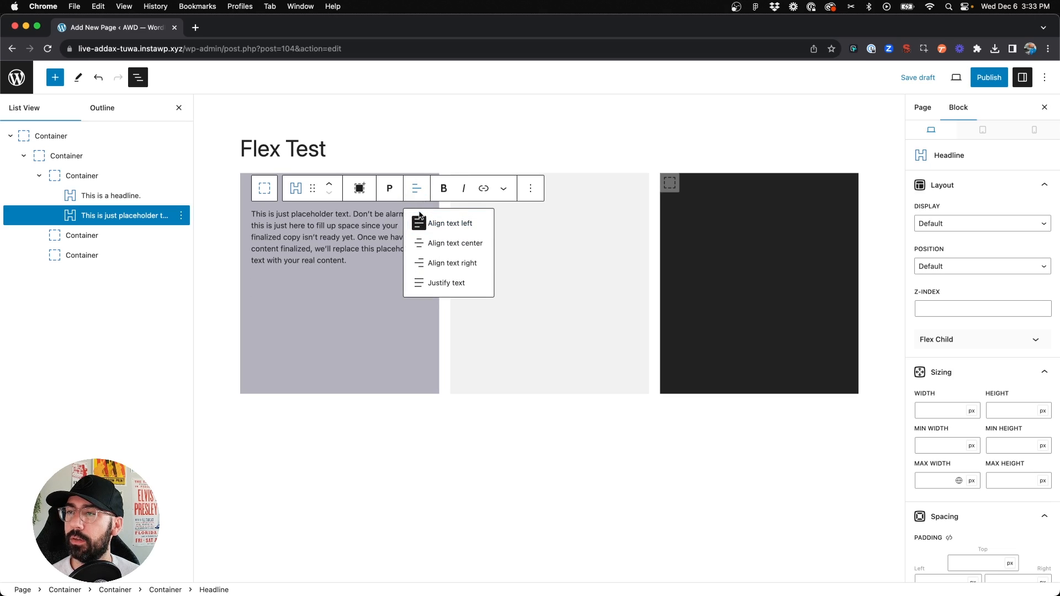
left_click(346, 246)
left_click(417, 188)
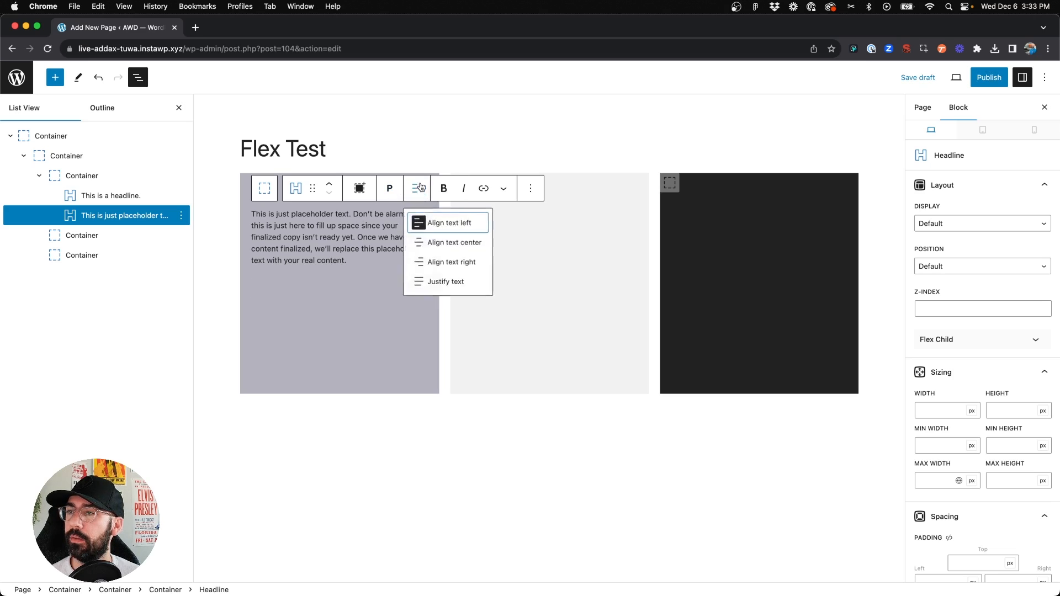
left_click(441, 224)
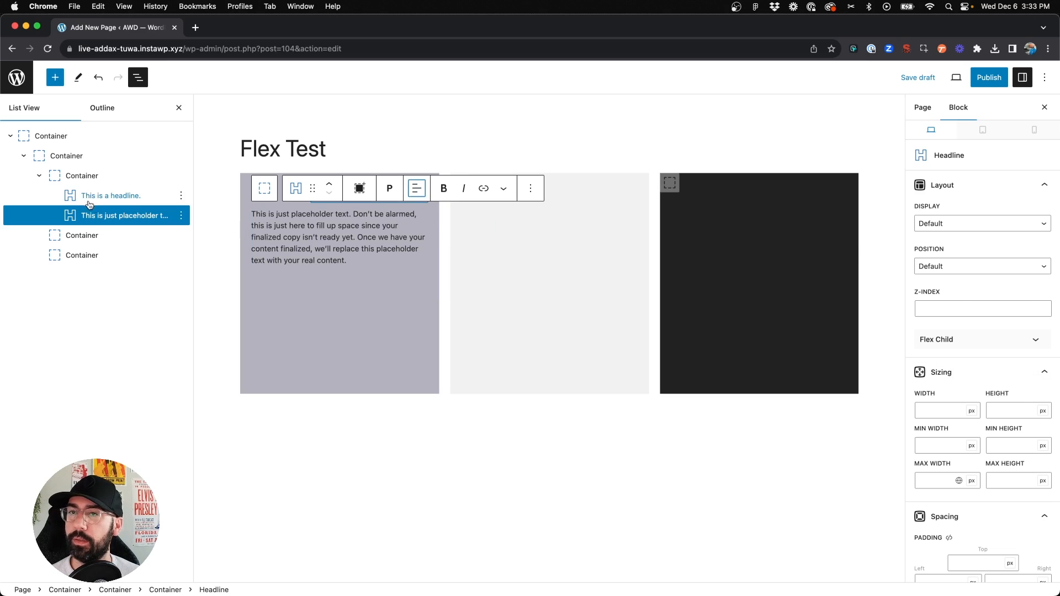
Try the first child container's justify content options end, center and start, ending with space between
left_click(114, 179)
left_click(976, 319)
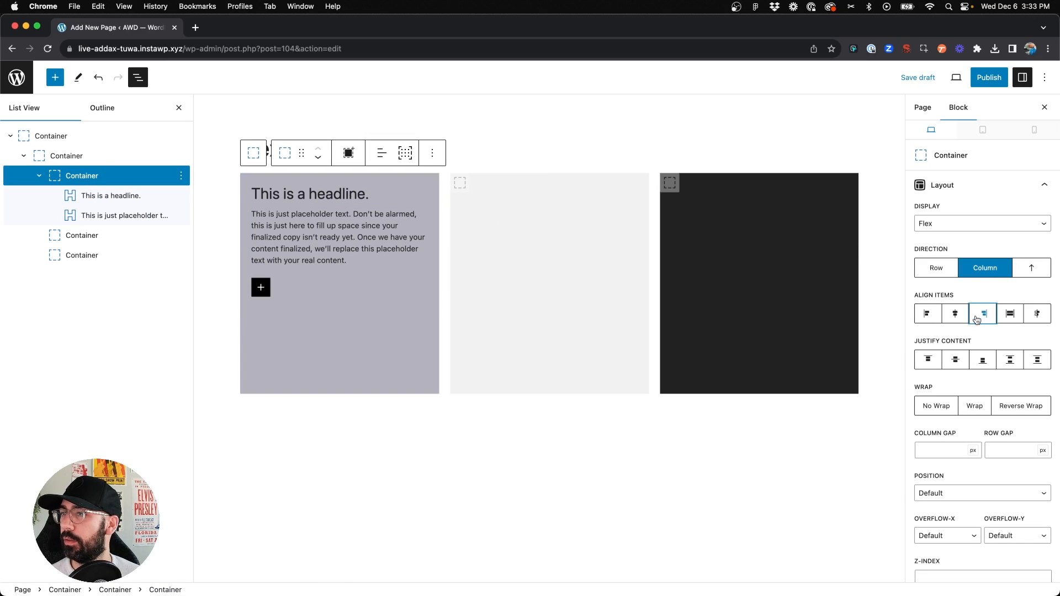
left_click(982, 366)
left_click(981, 366)
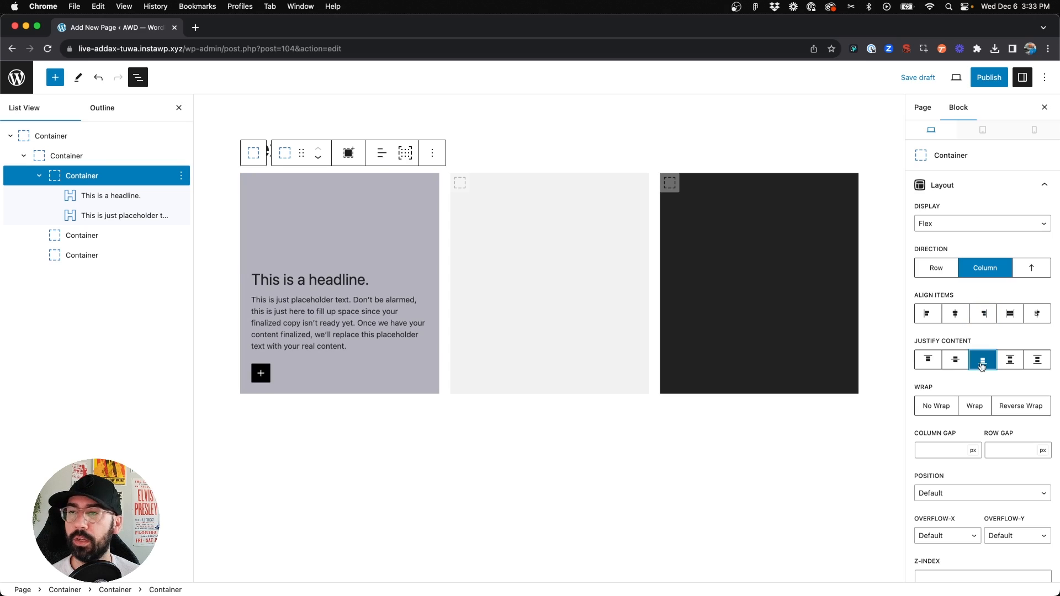
left_click(223, 362)
left_click(290, 379)
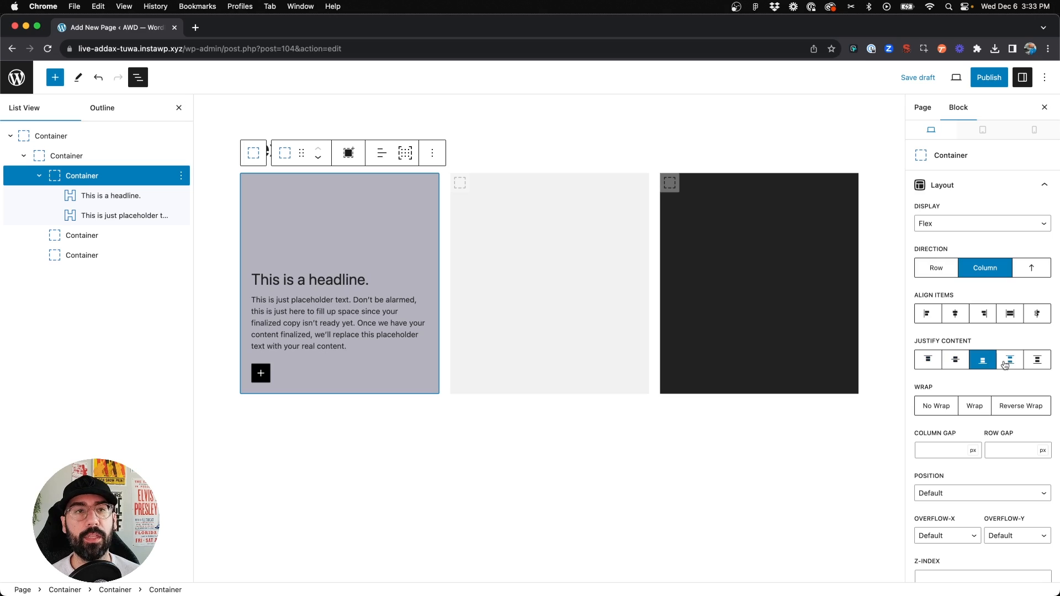
left_click(960, 365)
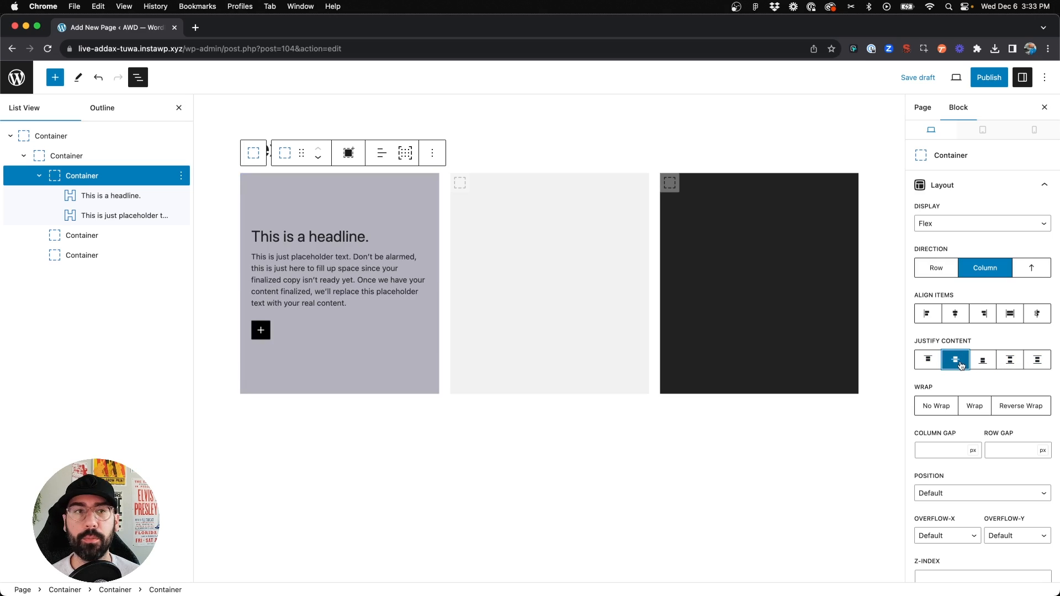
left_click(930, 363)
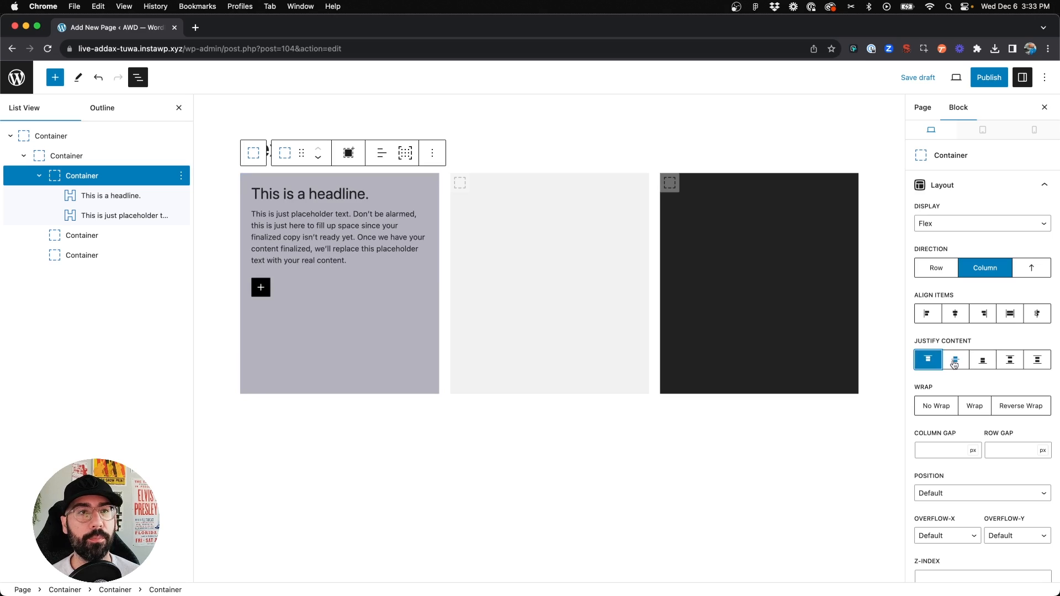
left_click(981, 363)
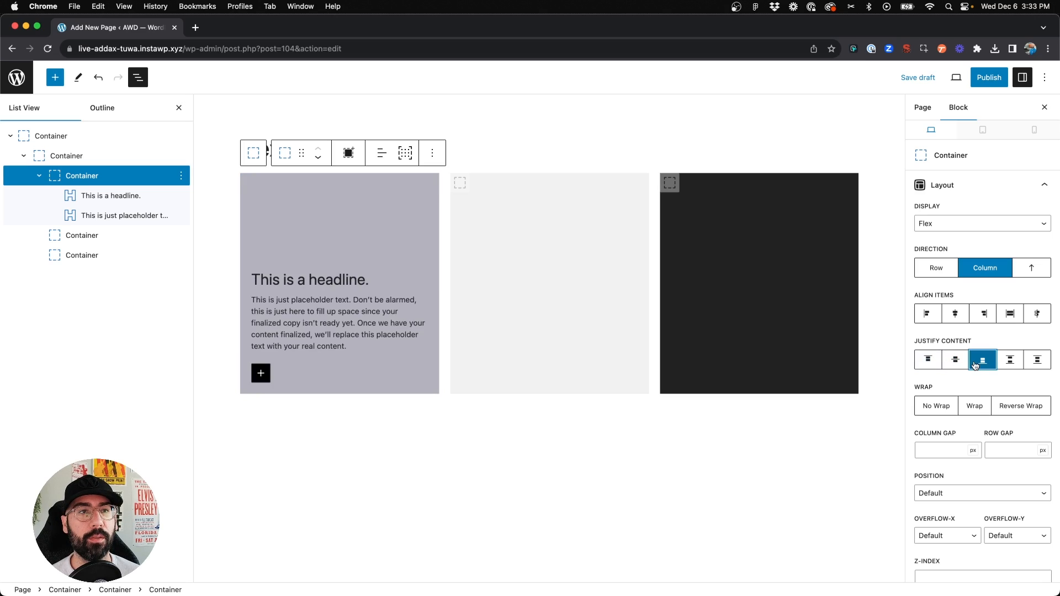
left_click(1015, 367)
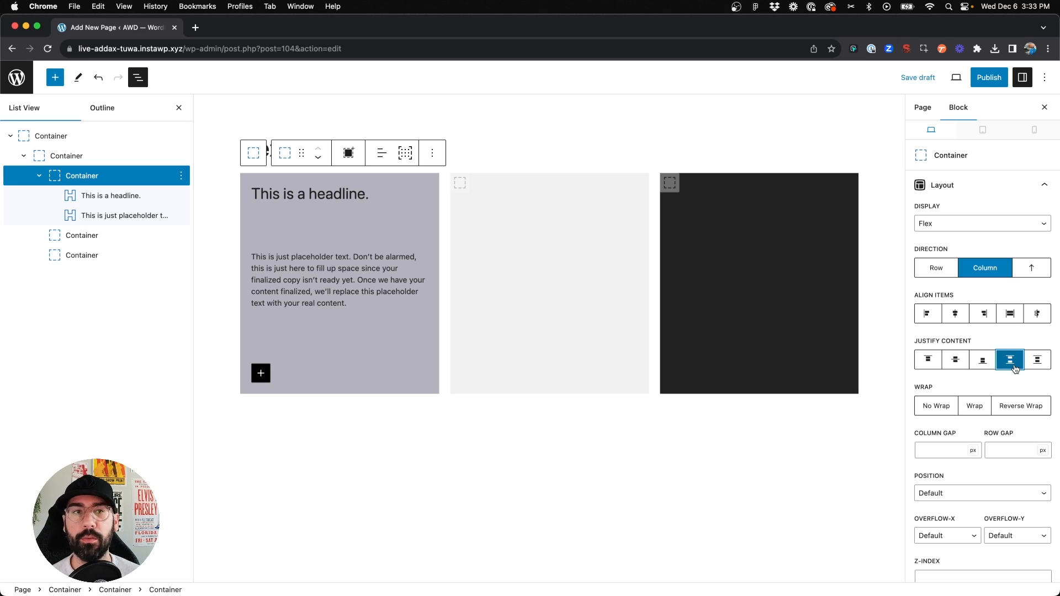
left_click(309, 431)
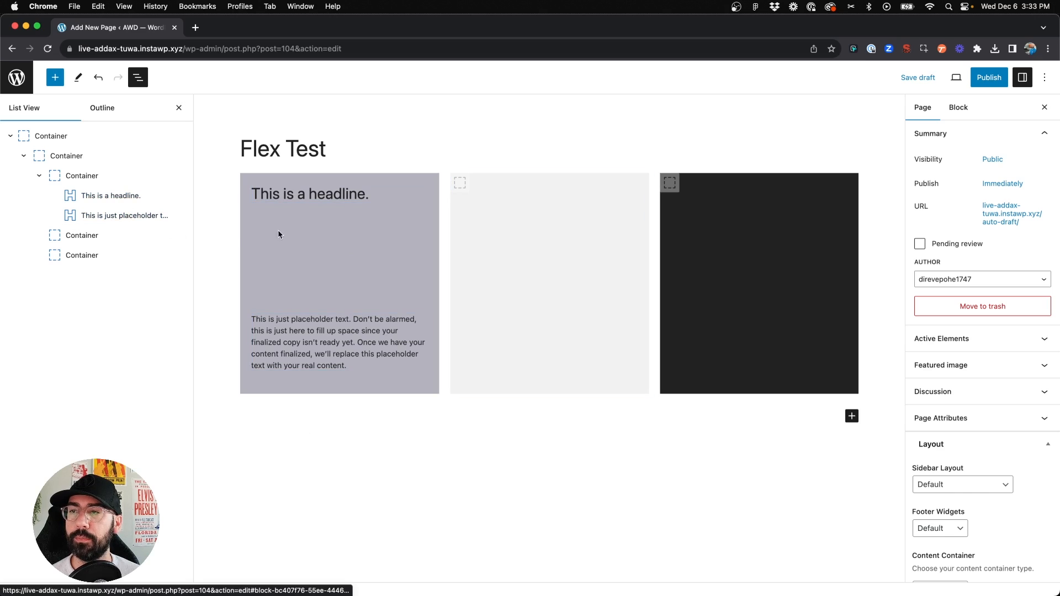
left_click(347, 194)
left_click(346, 336)
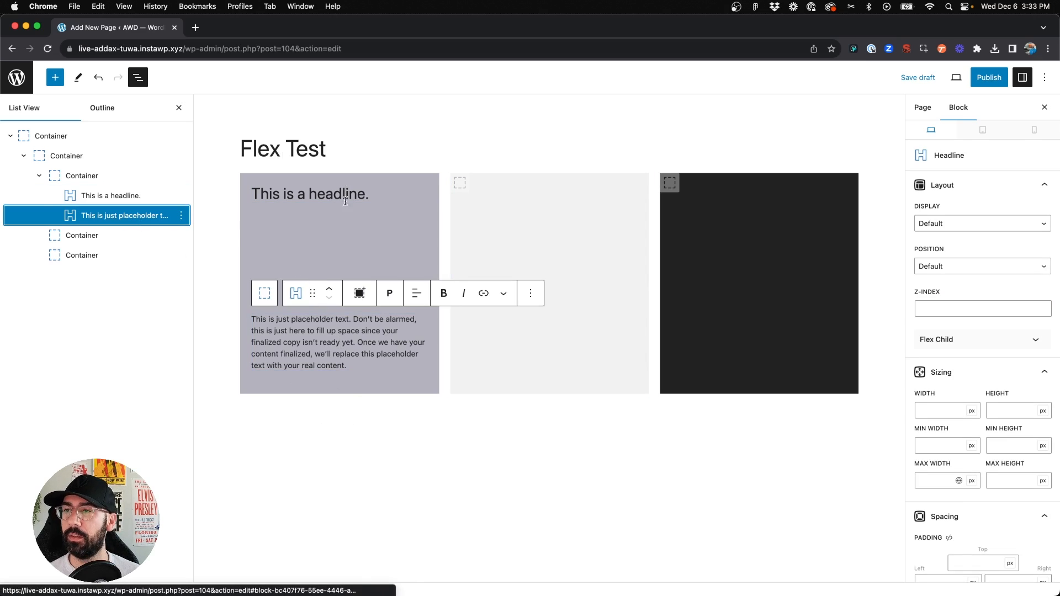
left_click(289, 197)
key("super+shift+d")
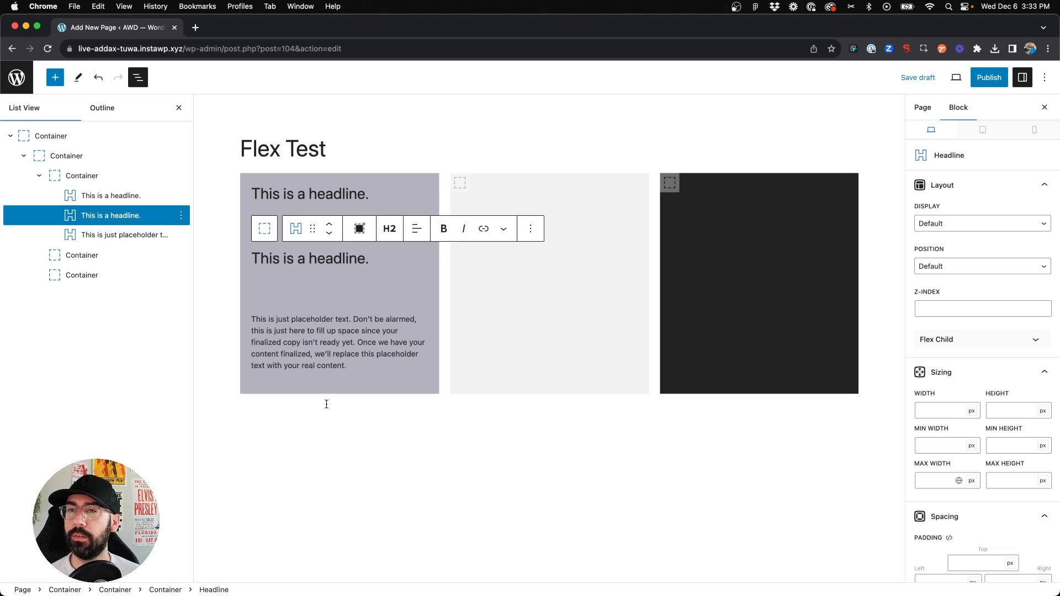
left_click(324, 425)
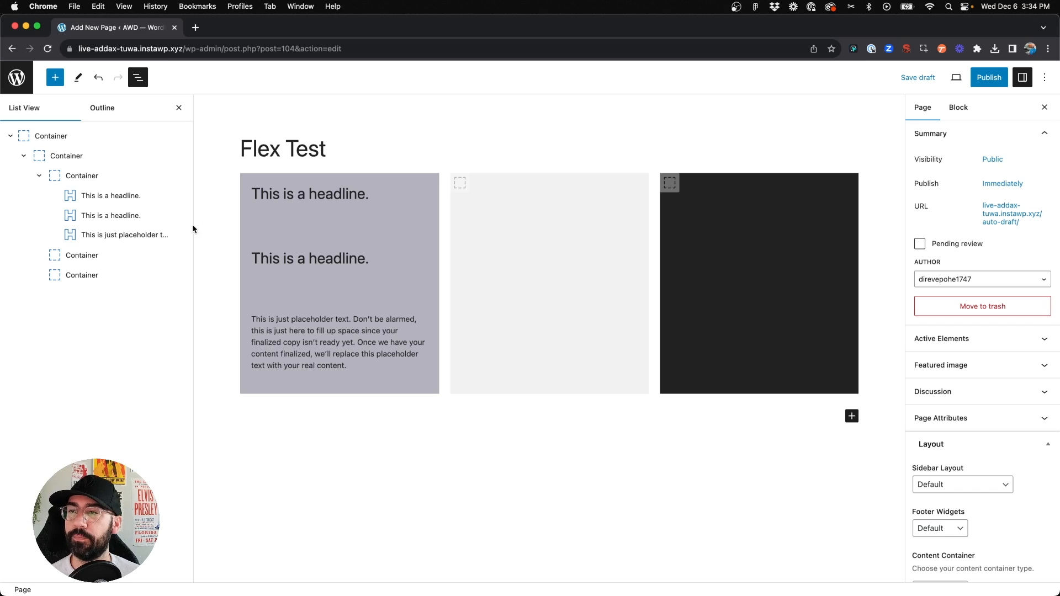
left_click(178, 216)
left_click(194, 461)
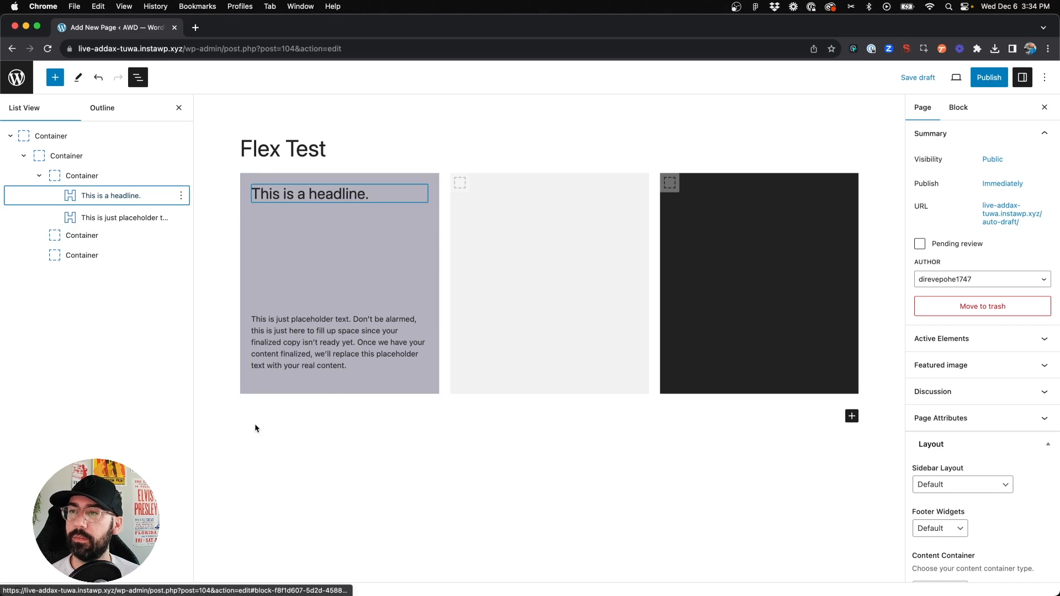
Replace the headline text with the author's full name
triple_click(303, 197)
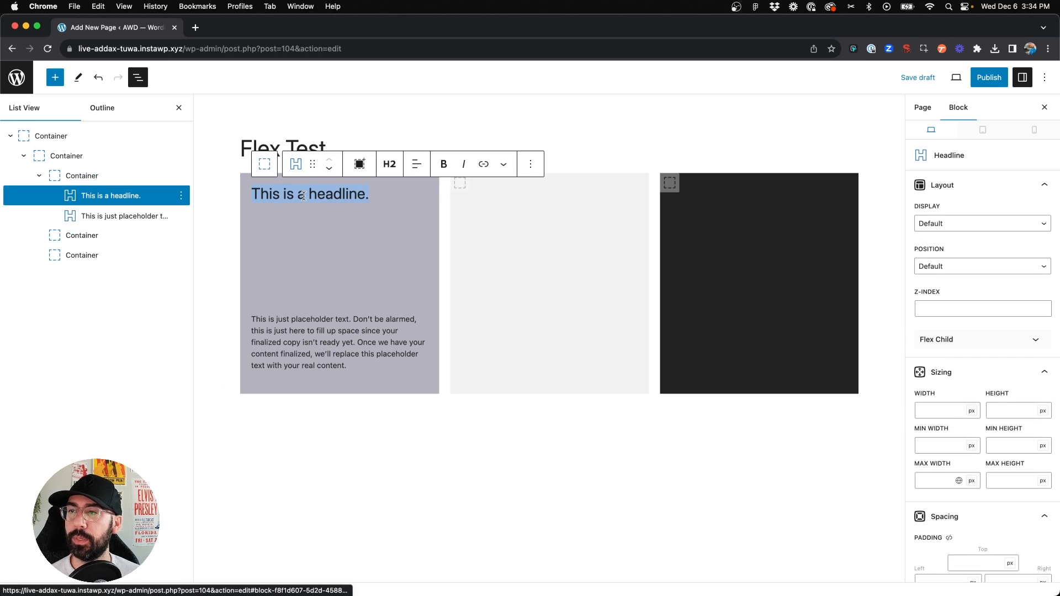
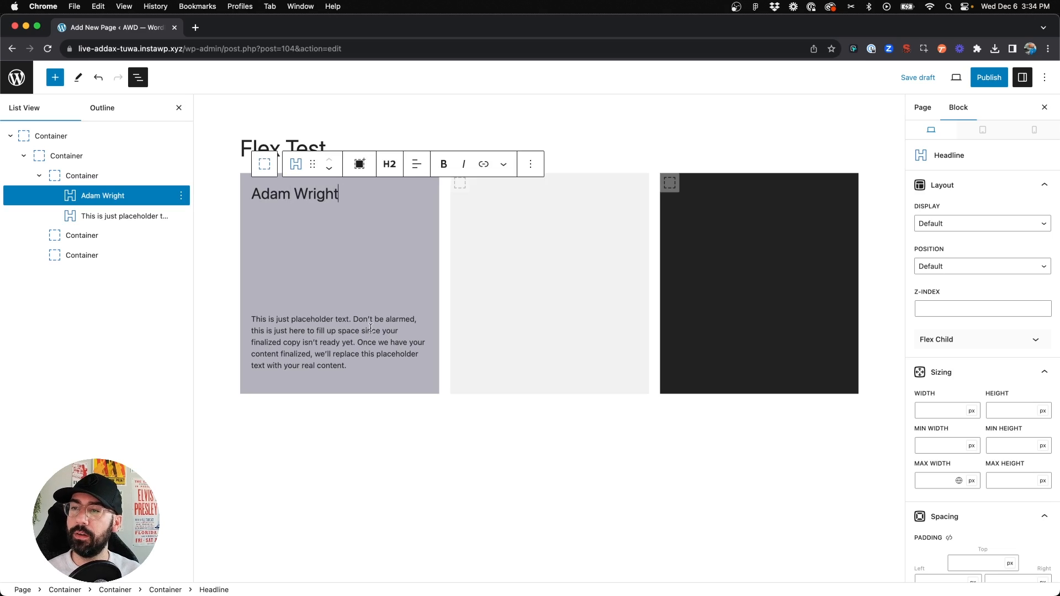
left_click(331, 341)
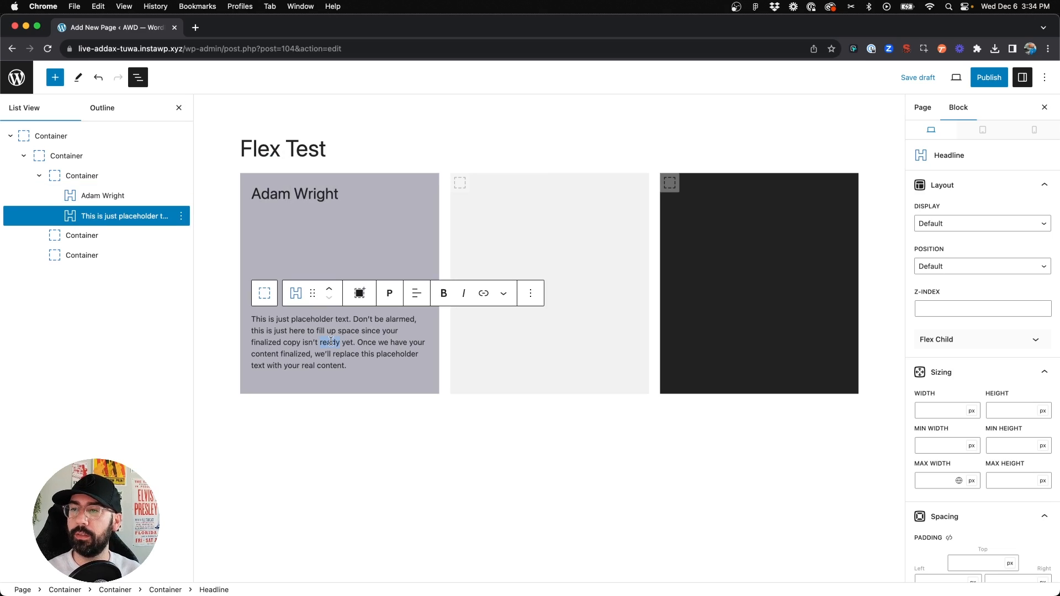
triple_click(331, 341)
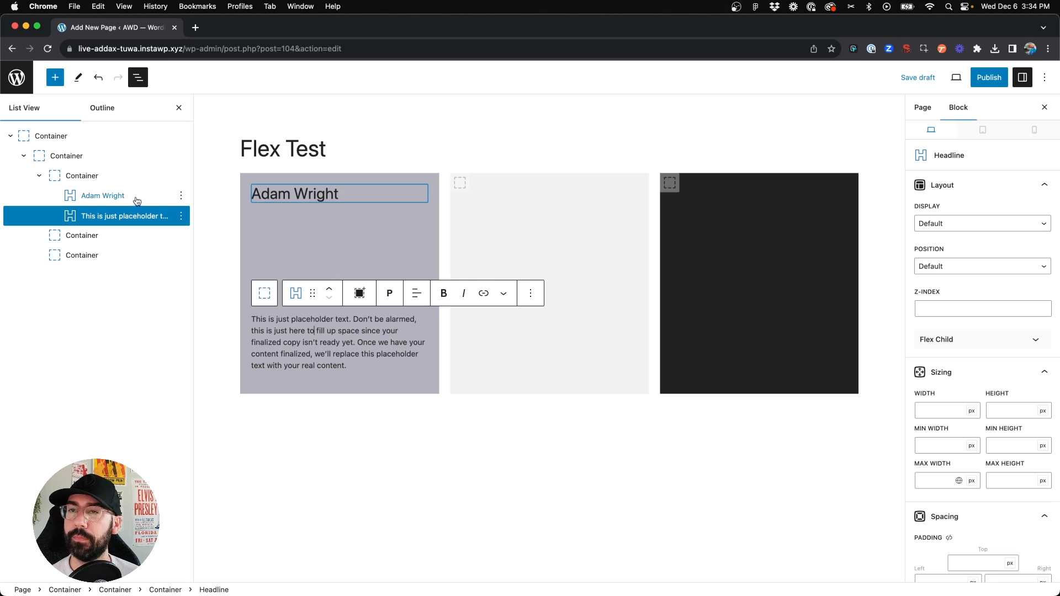
Set the first child container's justify content to end
left_click(125, 177)
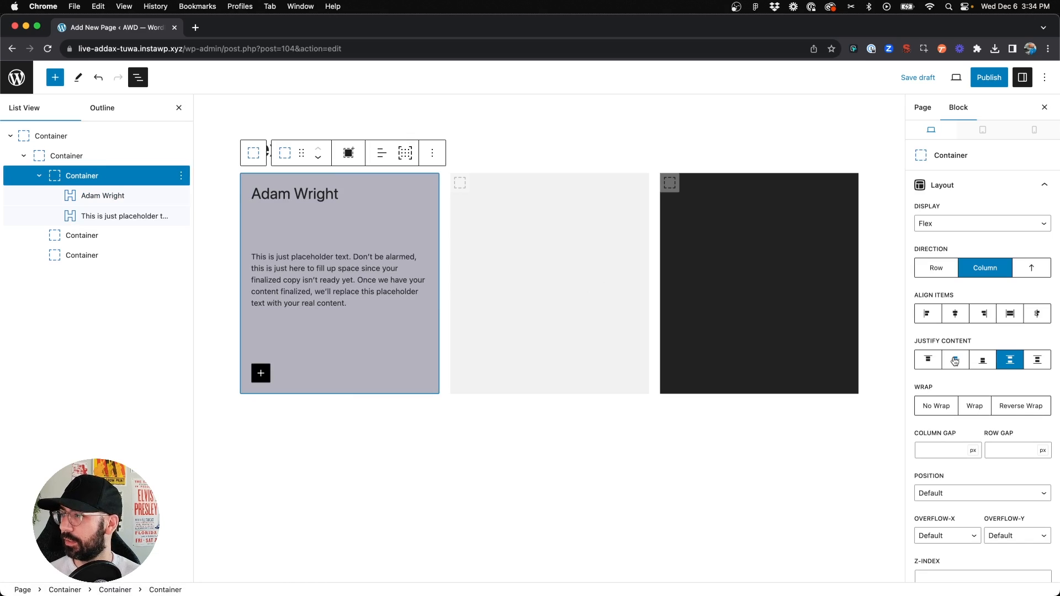
left_click(983, 360)
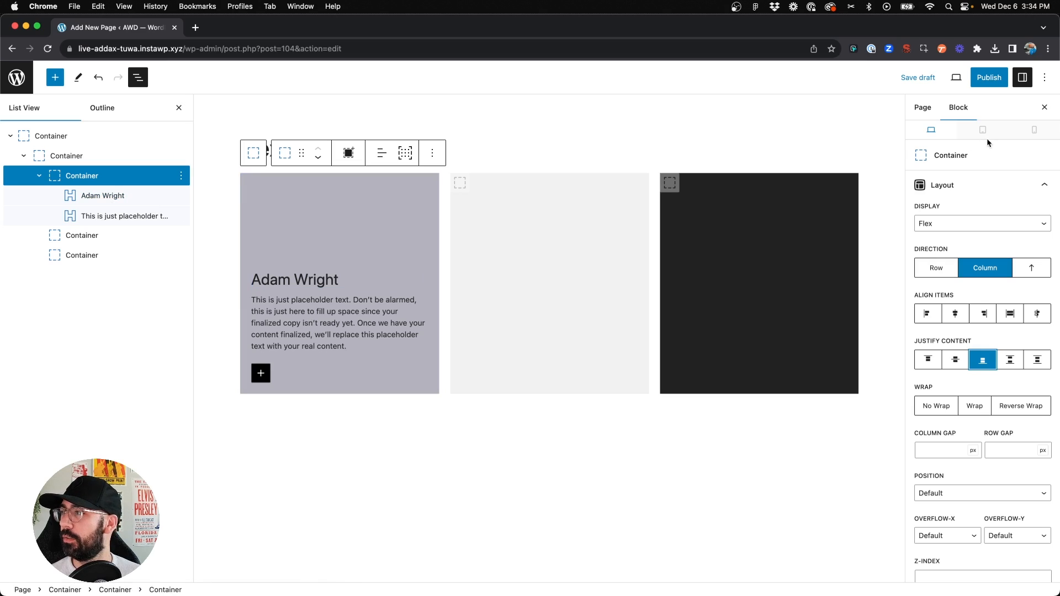
In the mobile view, set the first child container's minimum height to 300 px
left_click(1033, 130)
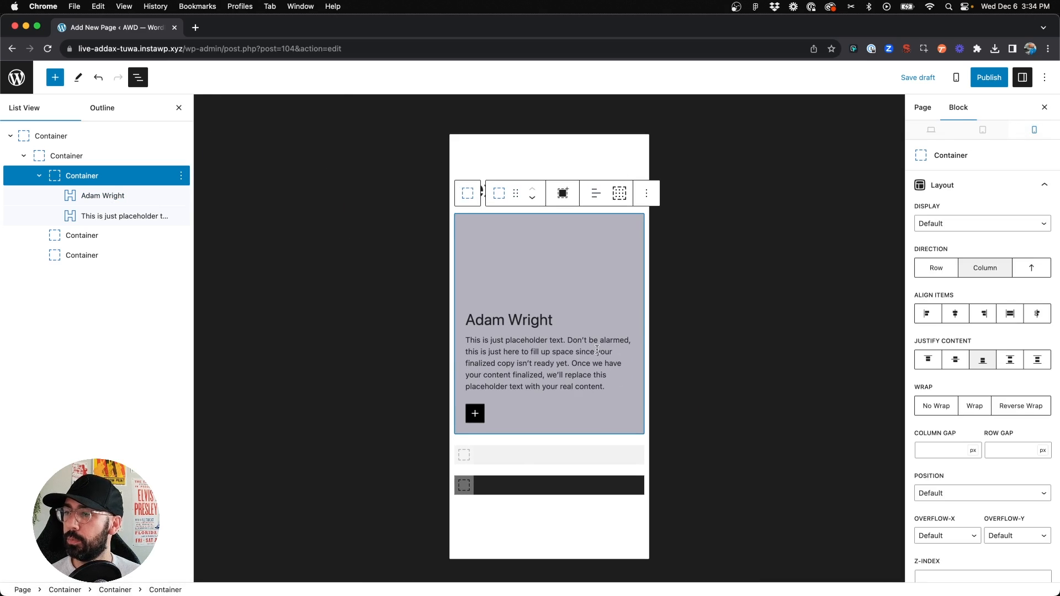
left_click(548, 391)
left_click(531, 484)
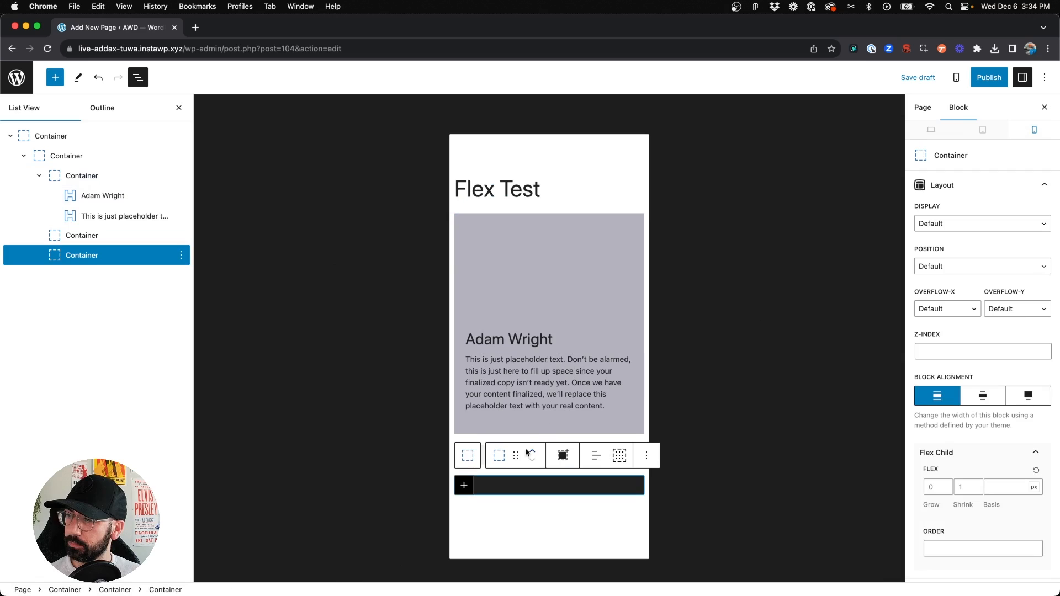
left_click(463, 228)
left_click(462, 224)
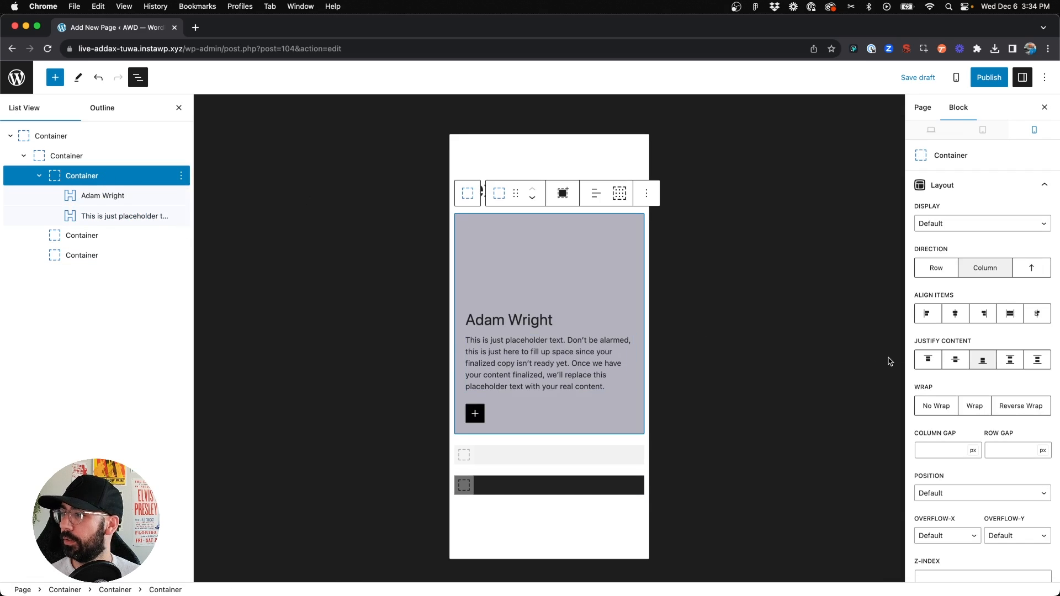
scroll(961, 364, "down", 2)
scroll(961, 364, "down", 6)
left_click(1010, 301)
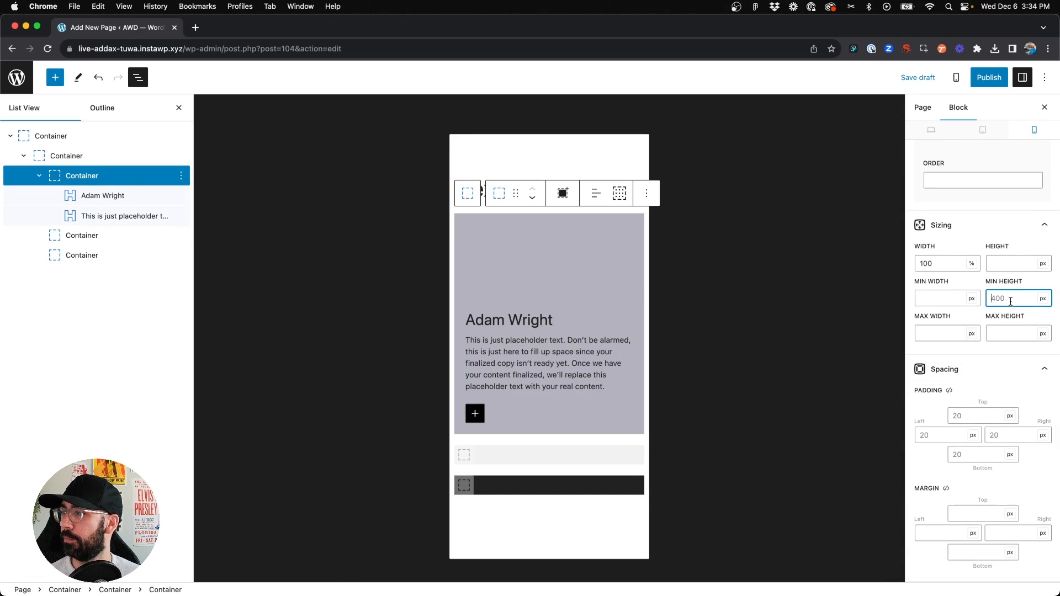
type("300")
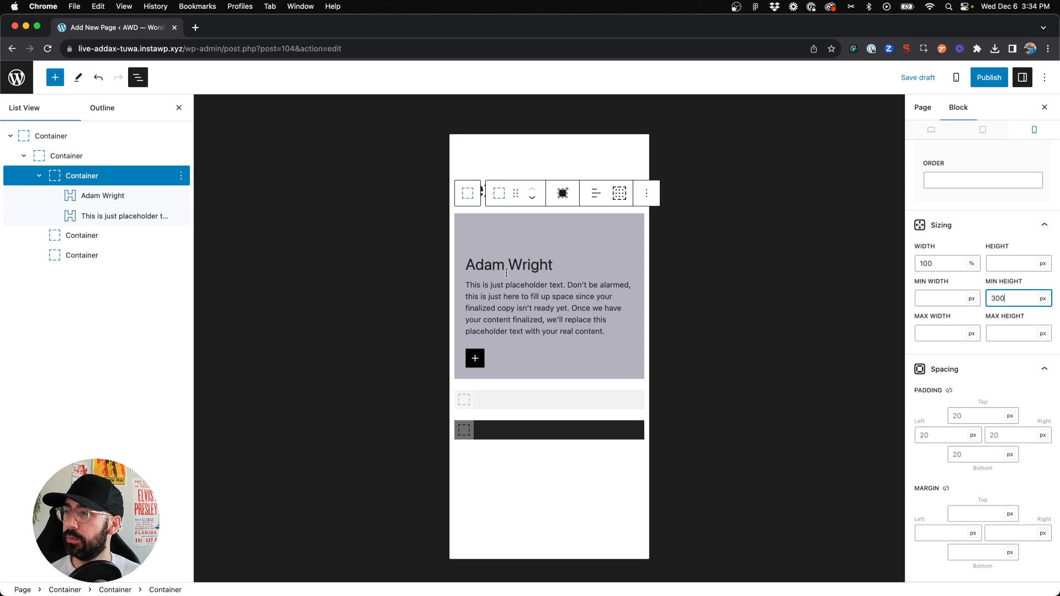
Set the first child container's mobile justify content to center
left_click(488, 233)
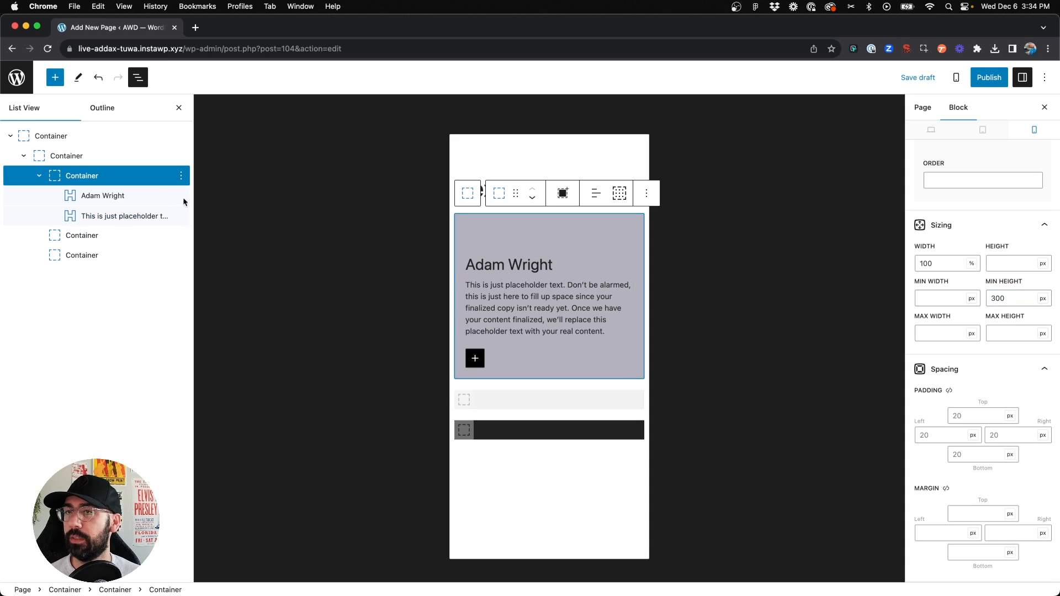
scroll(961, 381, "up", 6)
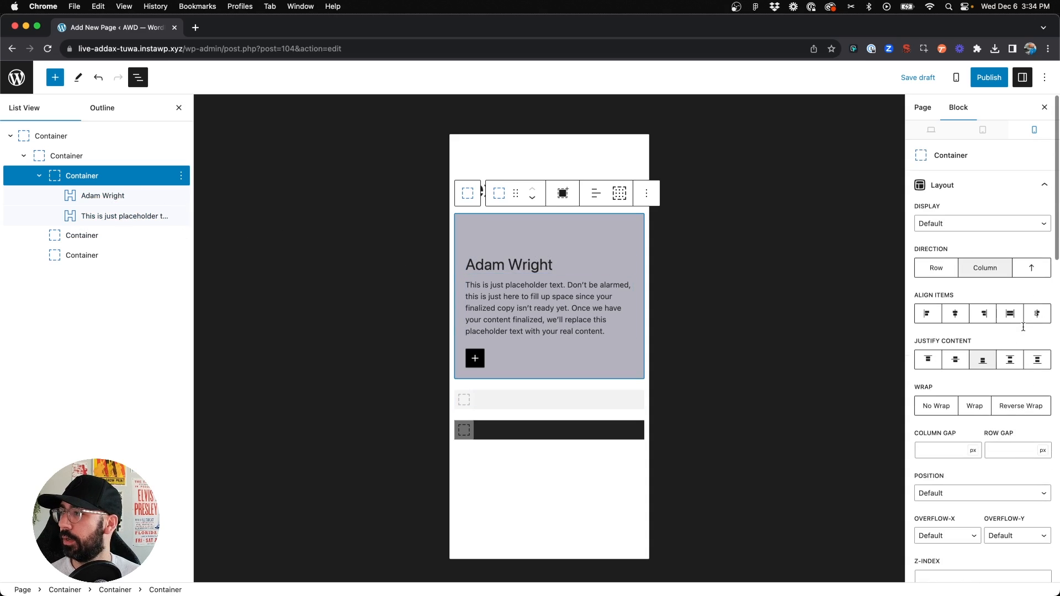
left_click(956, 360)
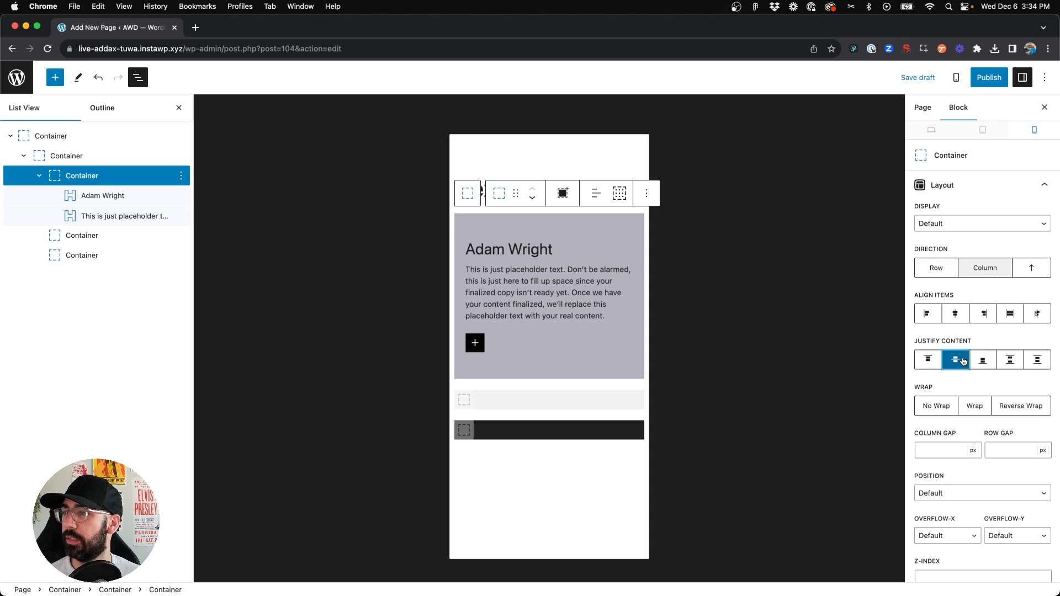
left_click(327, 276)
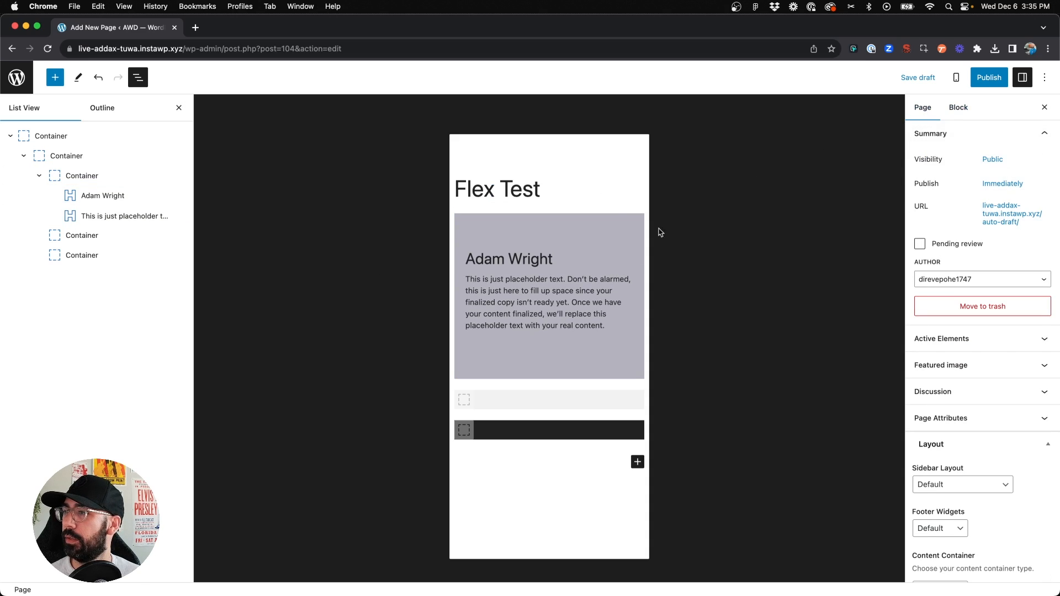
Review the first child container and its headline in the desktop view
left_click(580, 259)
left_click(931, 130)
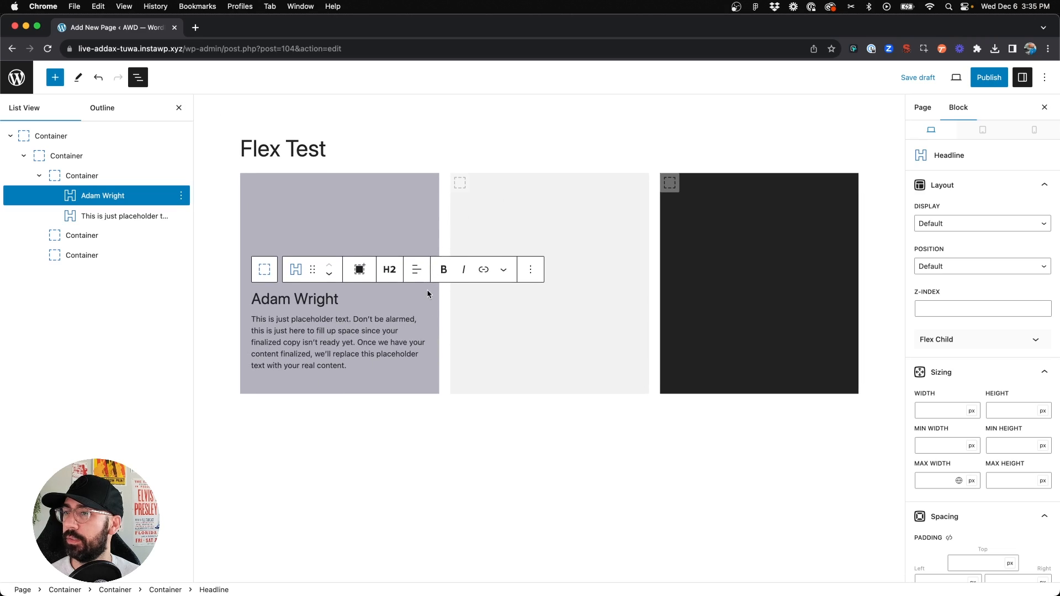
left_click(439, 472)
left_click(311, 357)
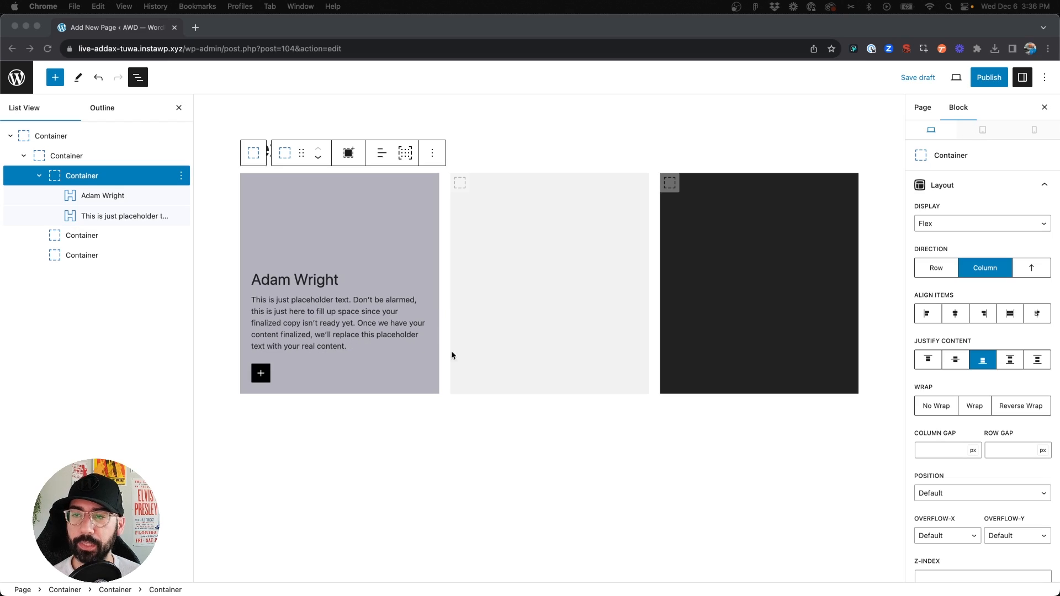
left_click(292, 284)
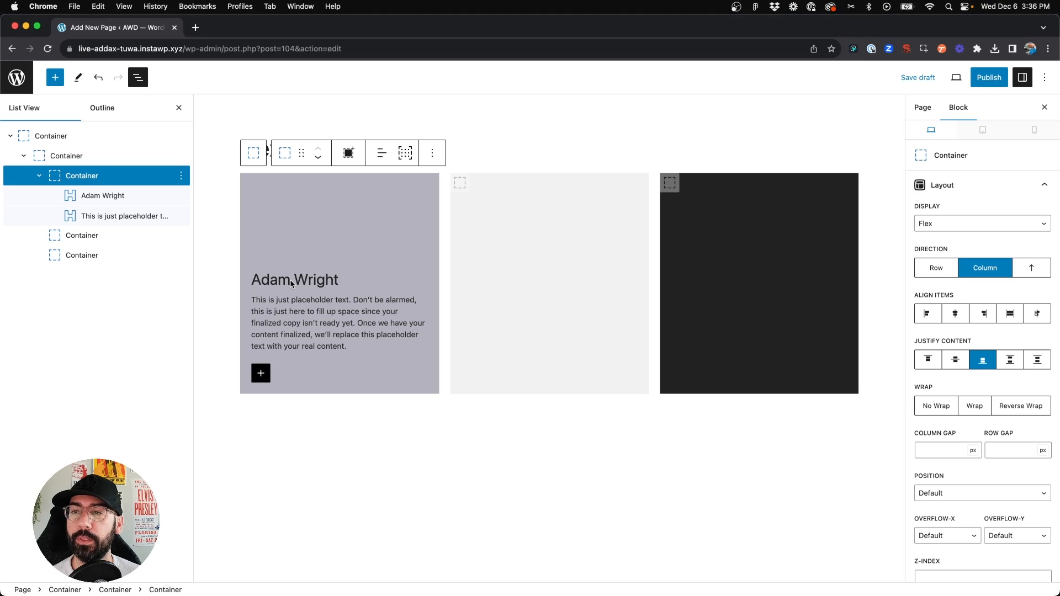
left_click(283, 280)
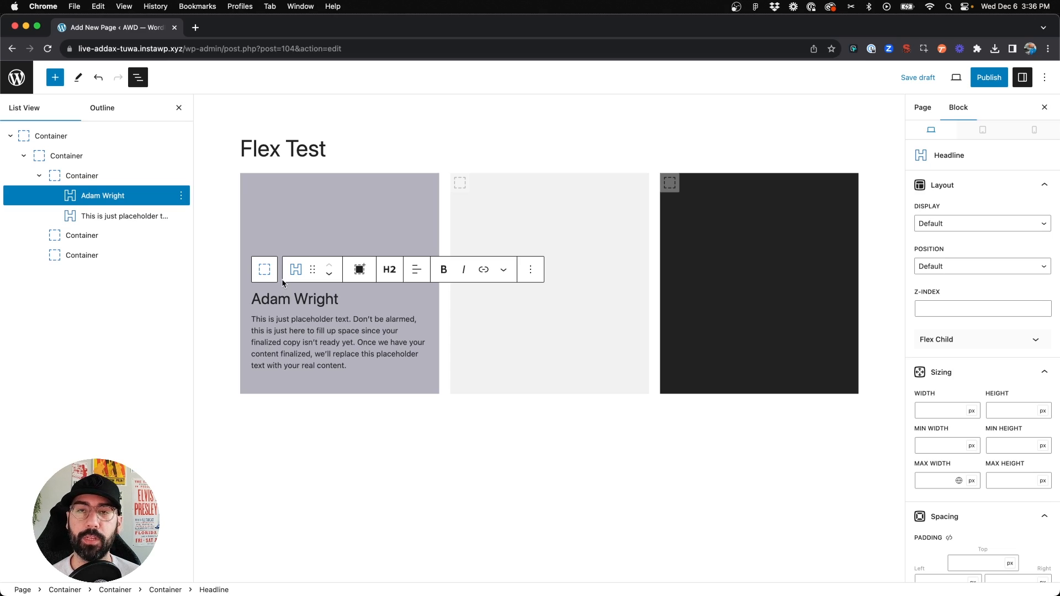
left_click(278, 298)
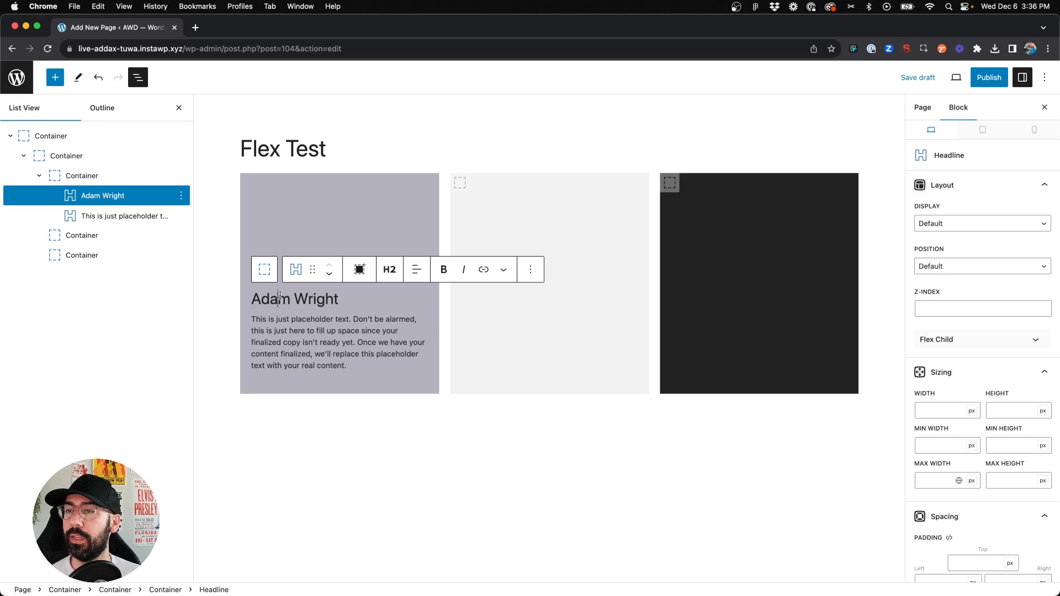
left_click(294, 299)
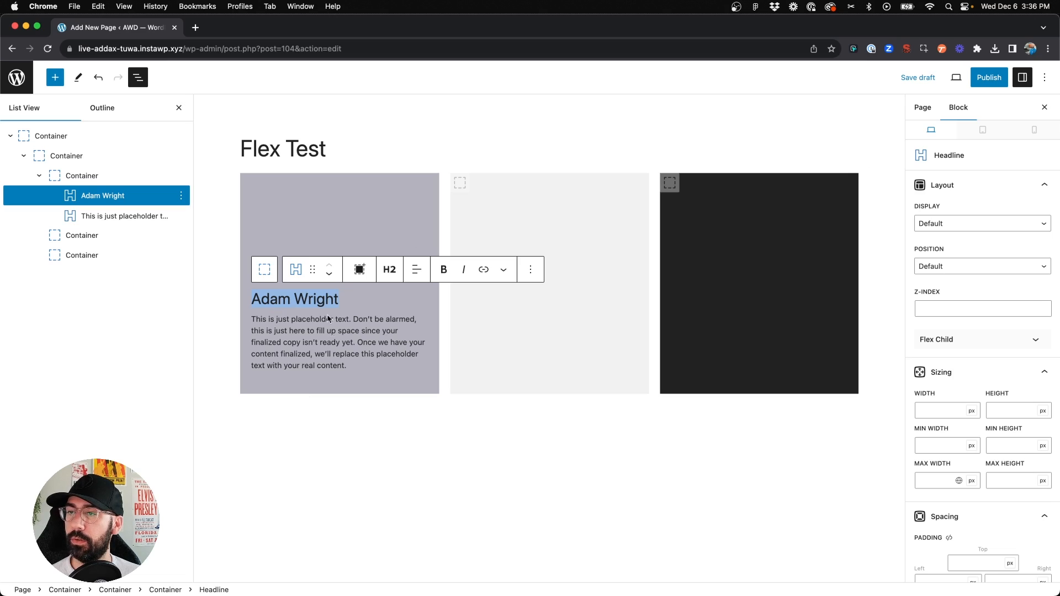
In the mobile view, set the headline's flex order to 2
left_click(1034, 130)
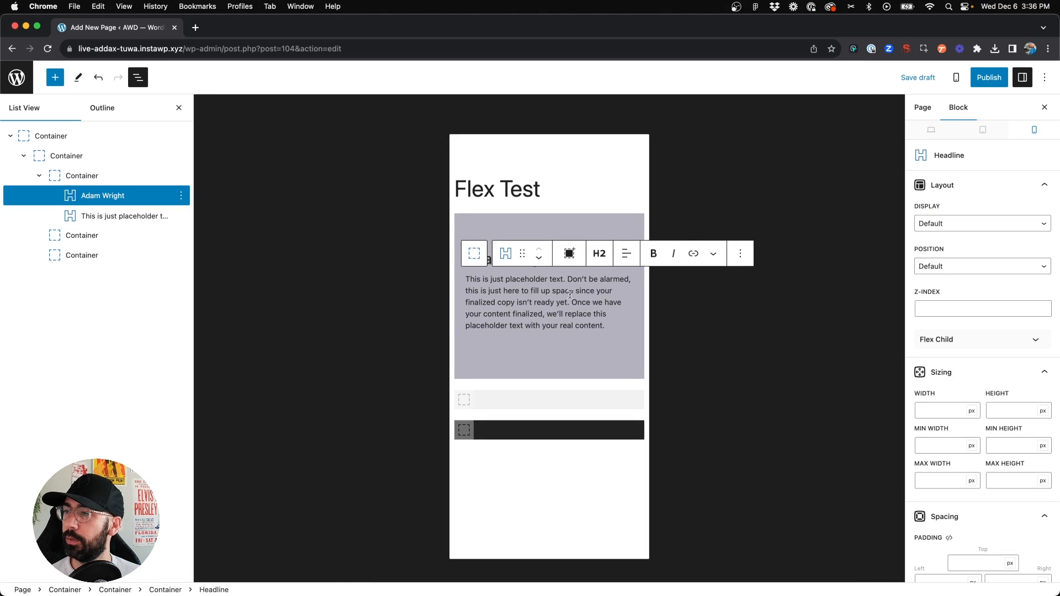
left_click(507, 260)
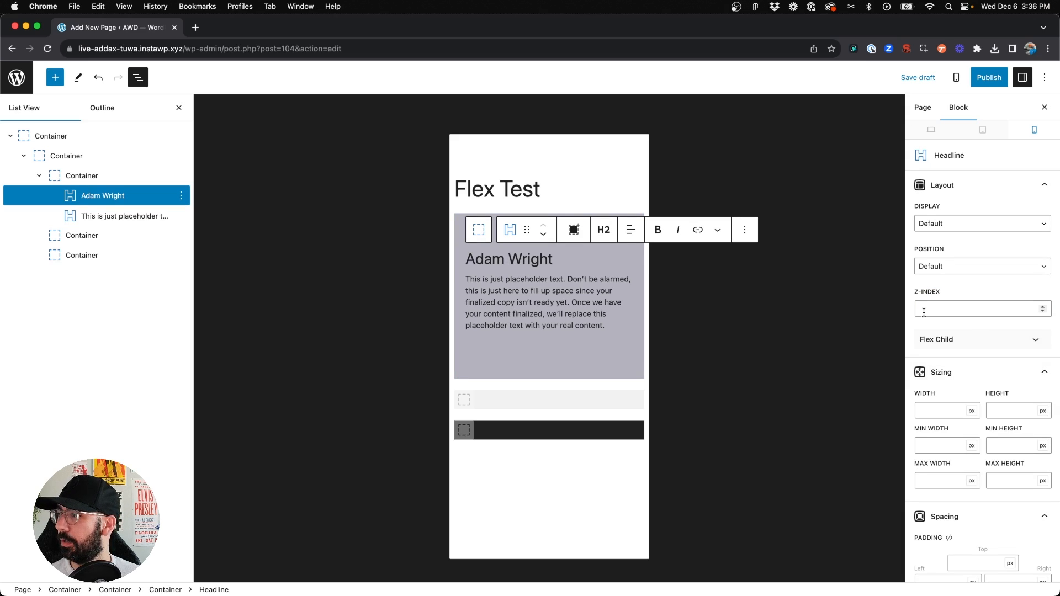
left_click(967, 345)
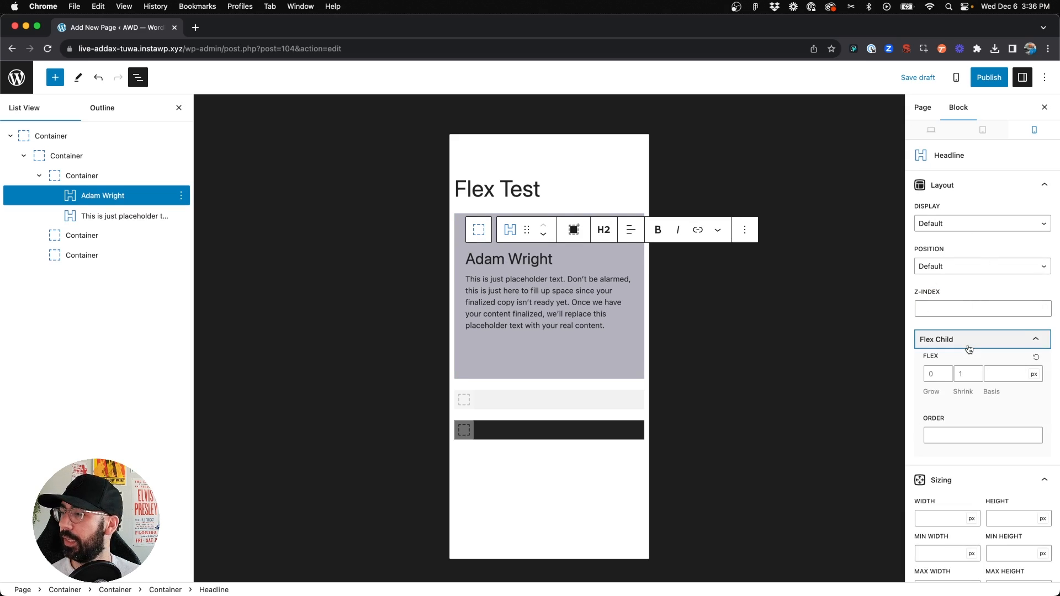
left_click(949, 416)
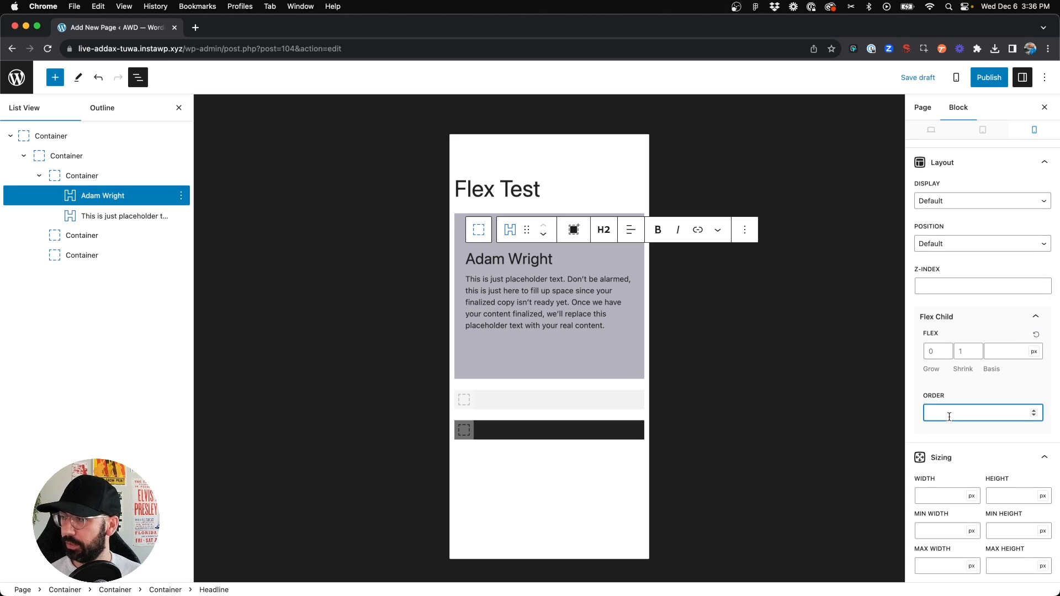
type("2")
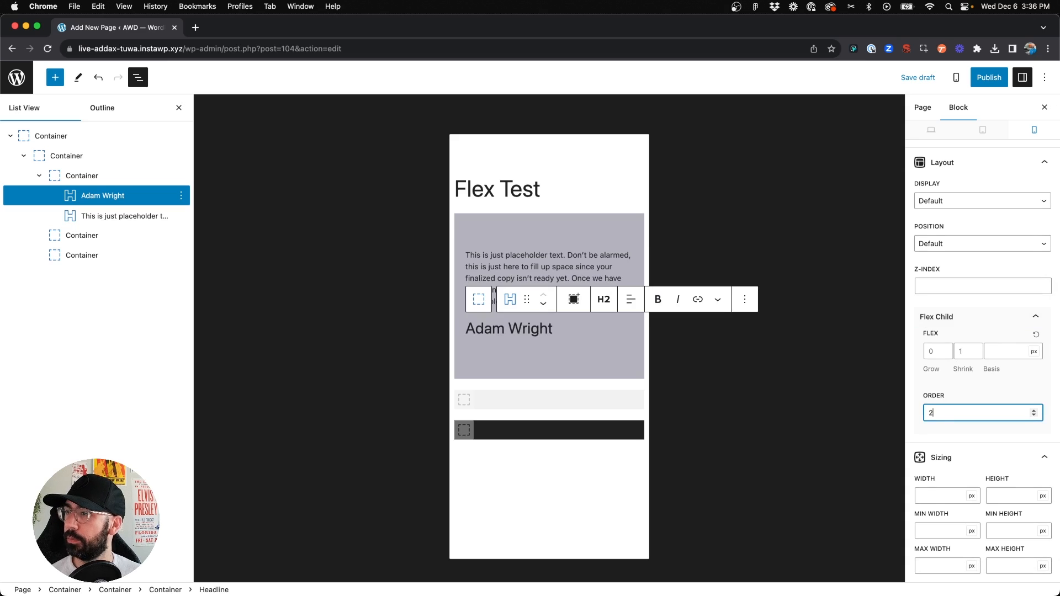
Set the paragraph's mobile flex order to 1
left_click(540, 257)
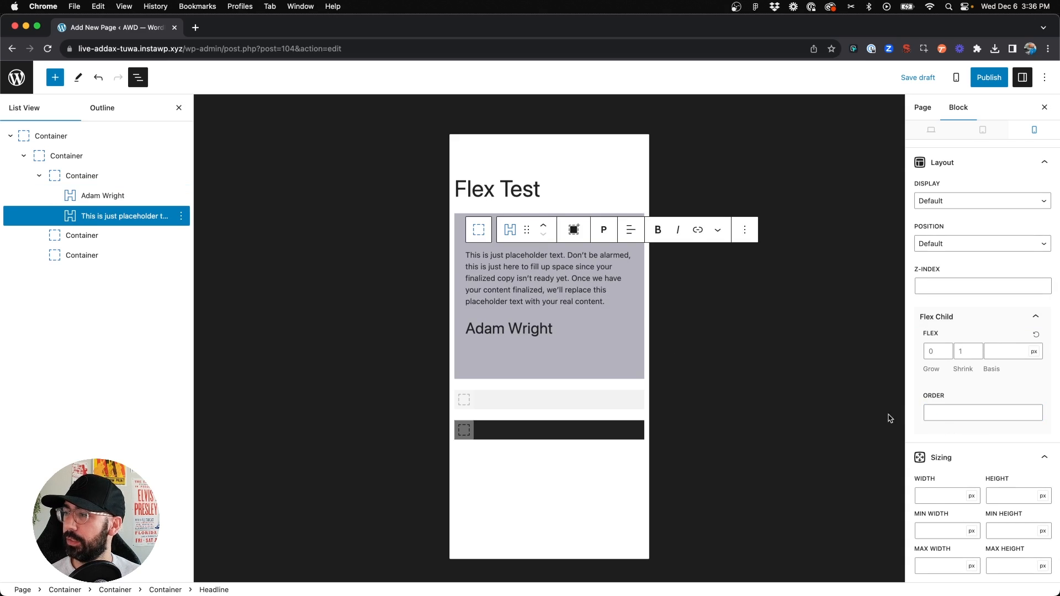
left_click(948, 413)
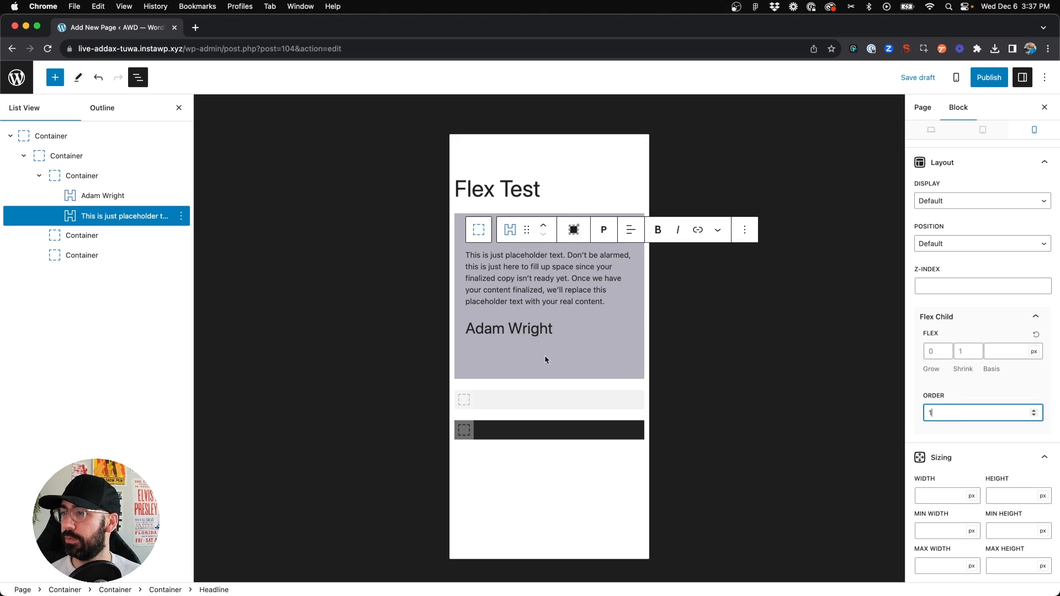
left_click(504, 329)
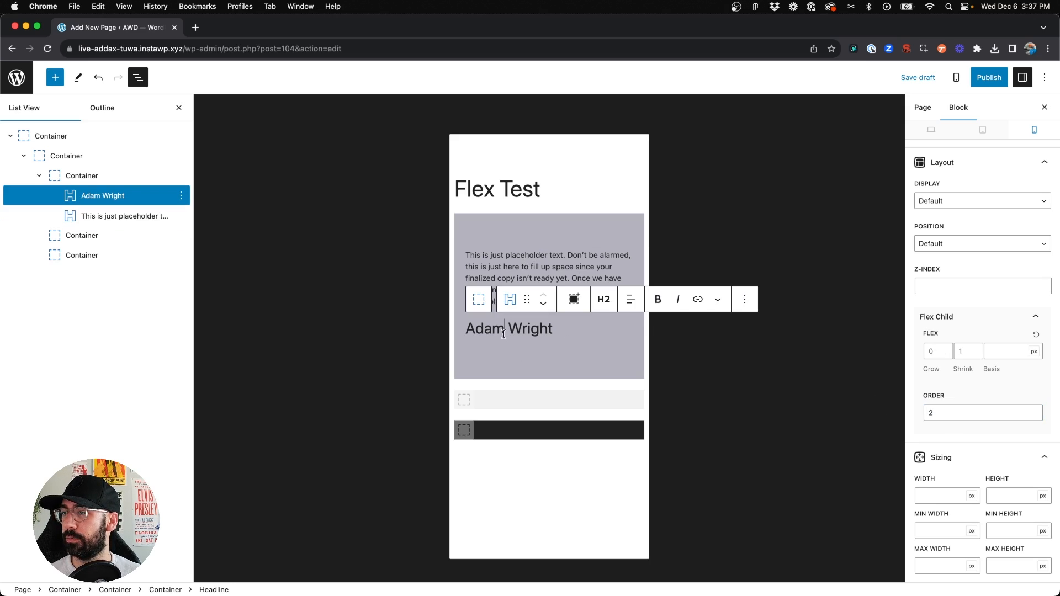
left_click(510, 250)
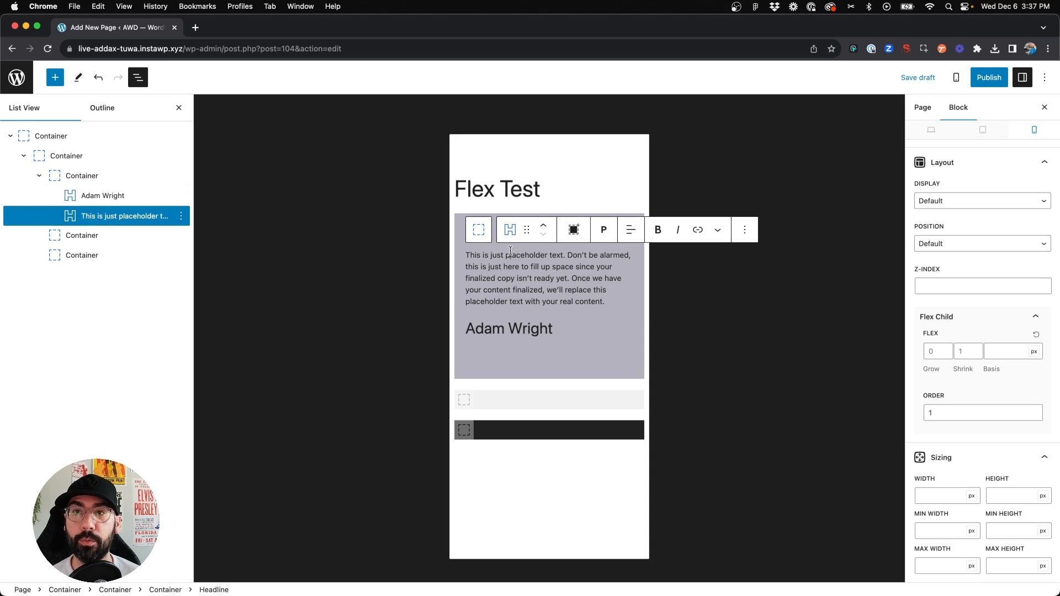
Switch to the desktop view and examine the headline, the child containers and their layers
left_click(931, 129)
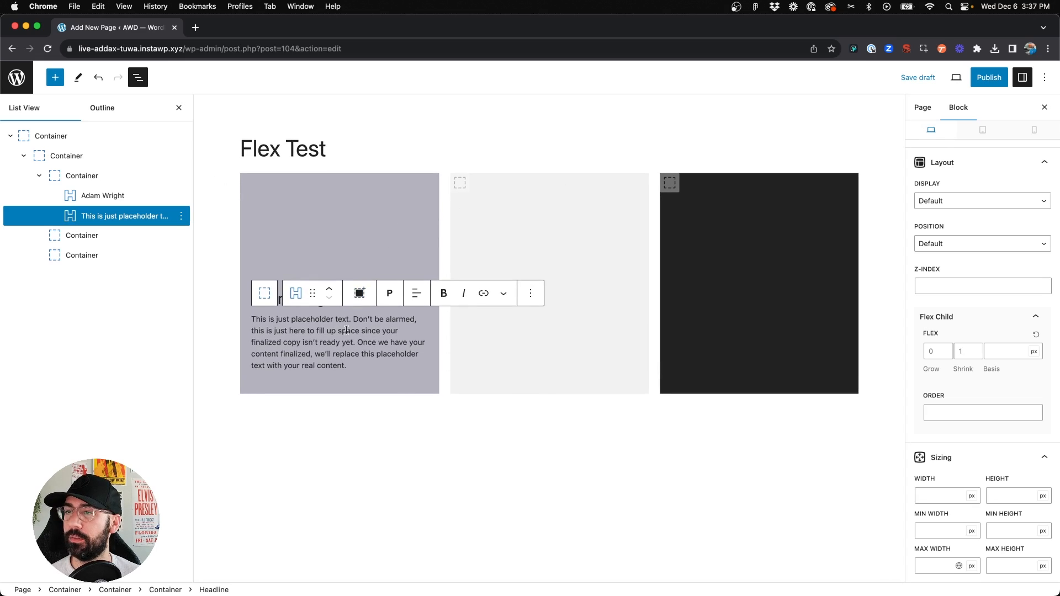
left_click(311, 454)
left_click(293, 294)
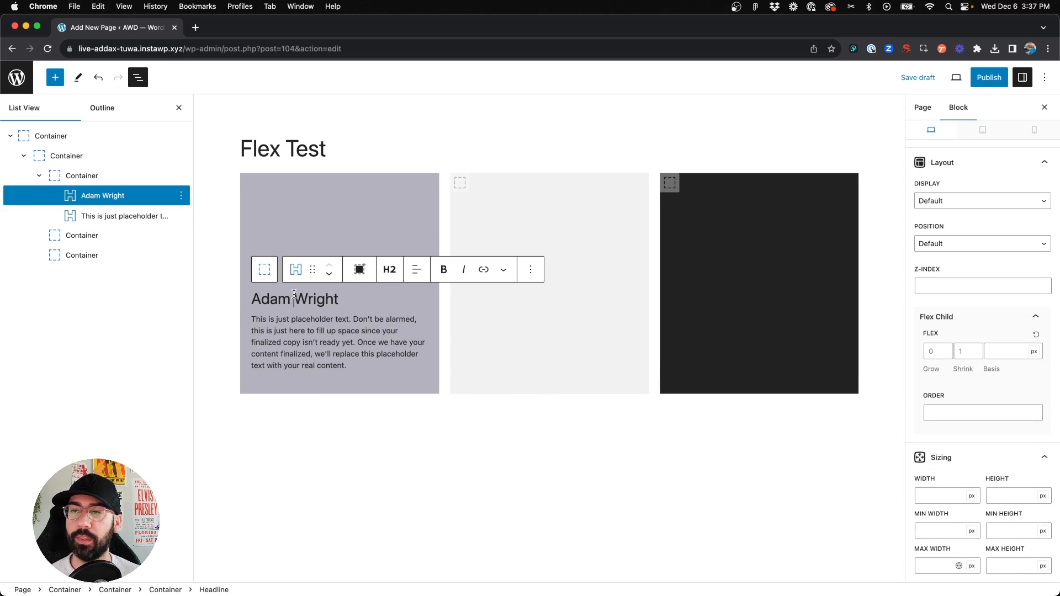
left_click(476, 186)
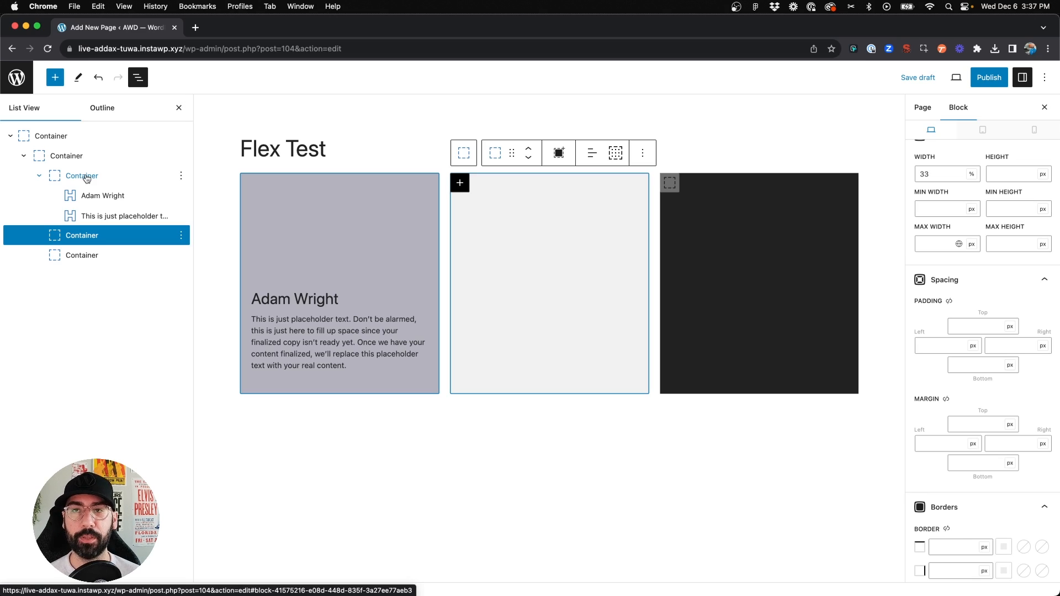
left_click(341, 299)
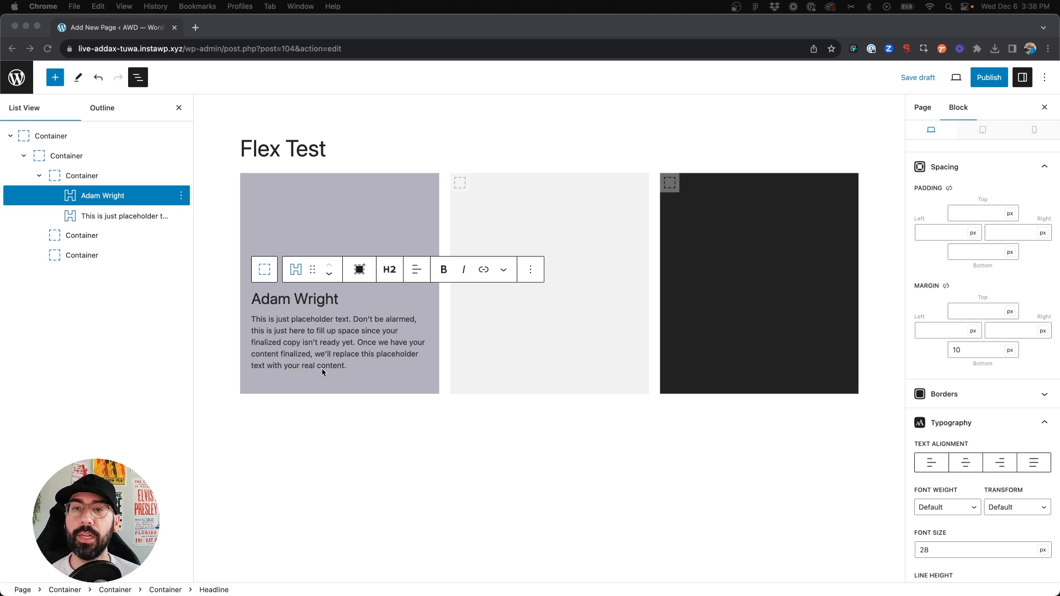
left_click(88, 193)
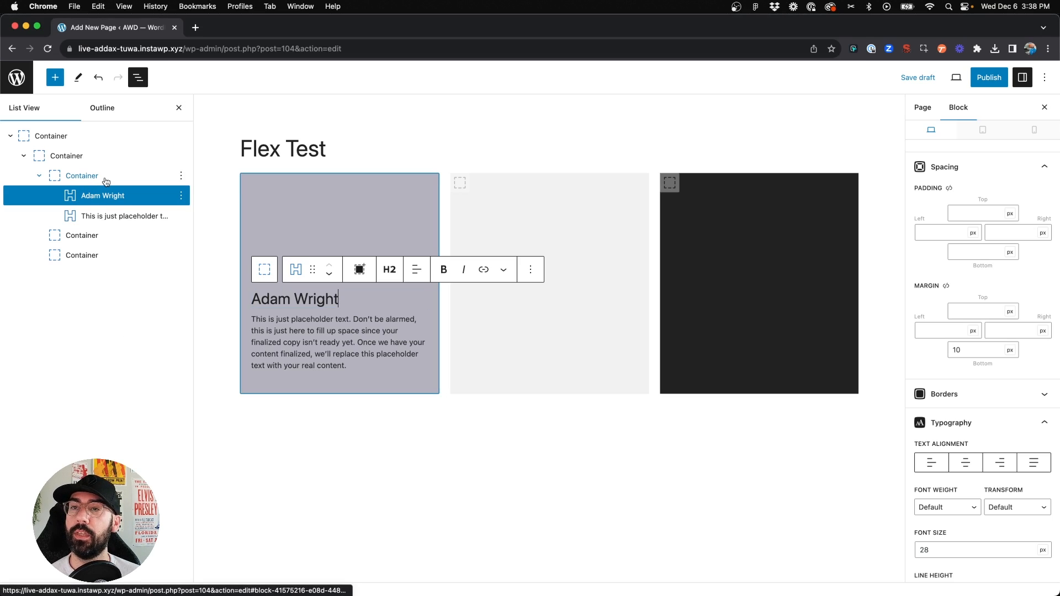
left_click(106, 177)
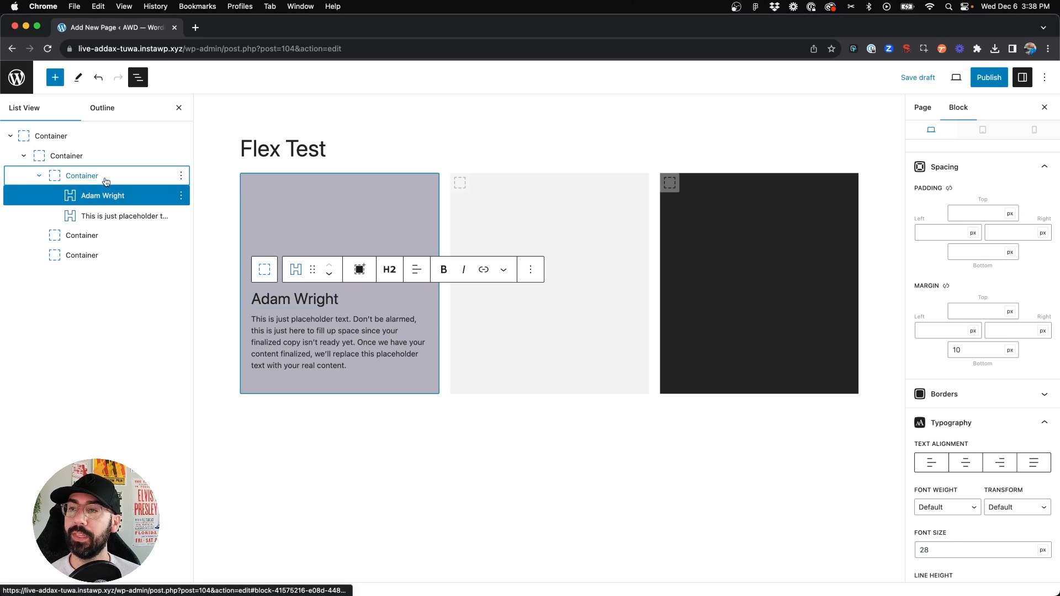
Insert a Container block above the headline inside the first child container
left_click(139, 201)
key("Return")
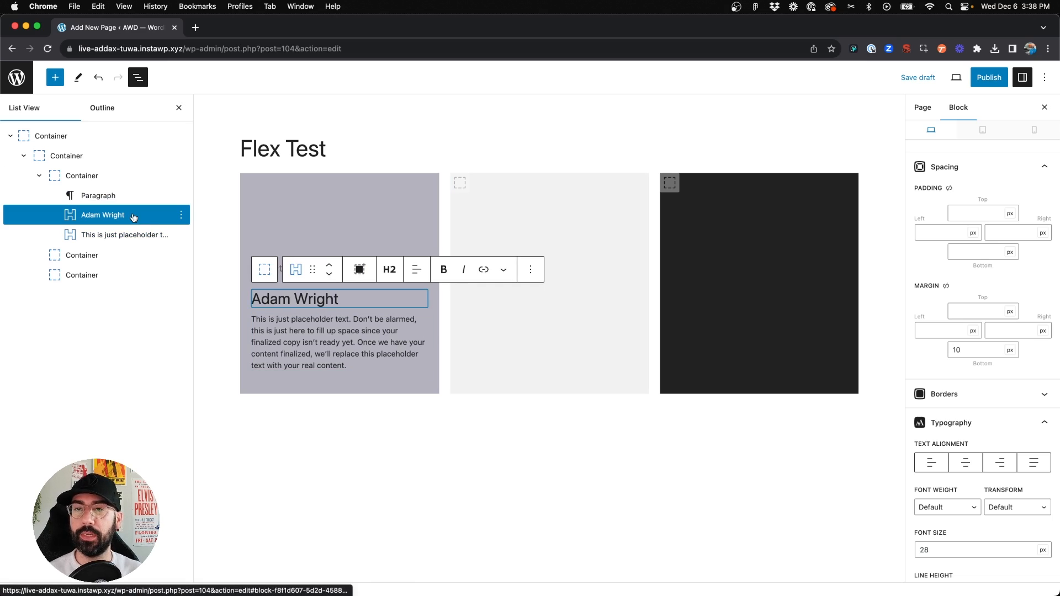
left_click(117, 199)
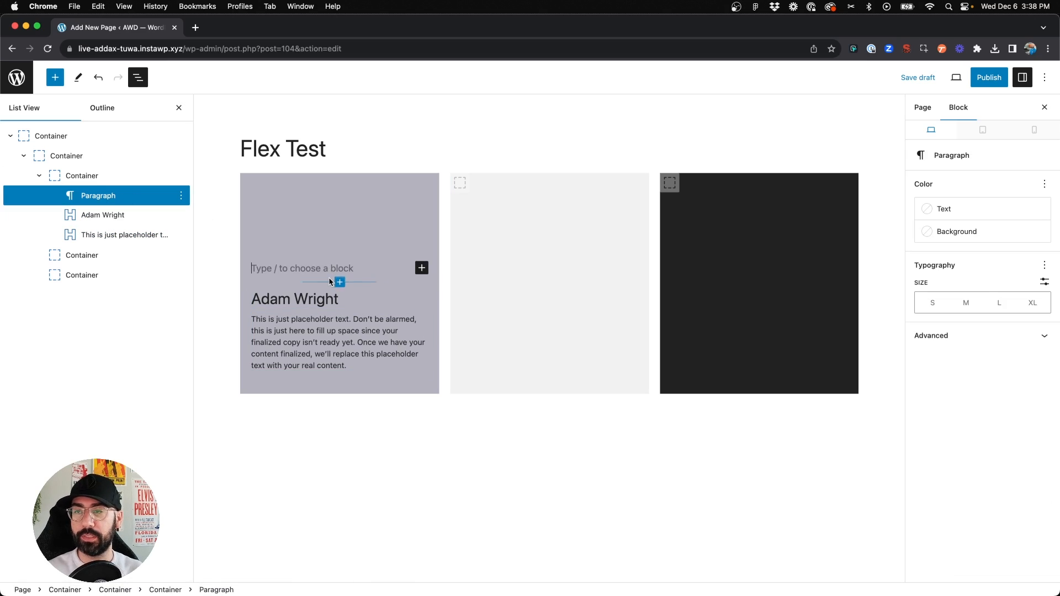
type("/cont")
left_click(330, 81)
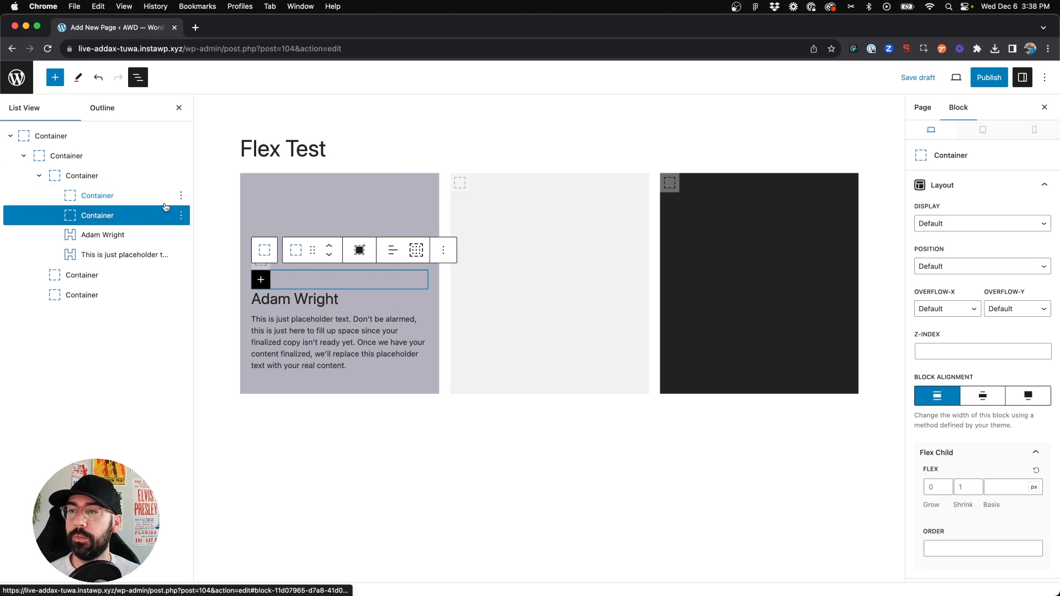
Move the headline into the newly inserted container in the list view
left_click(108, 237)
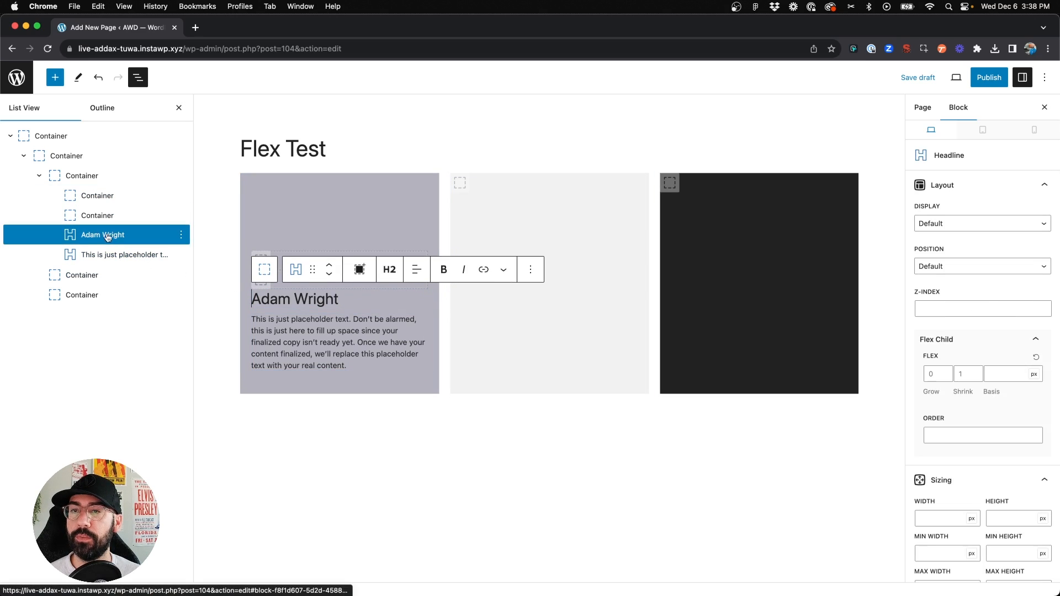
left_click_drag(99, 238, 100, 202)
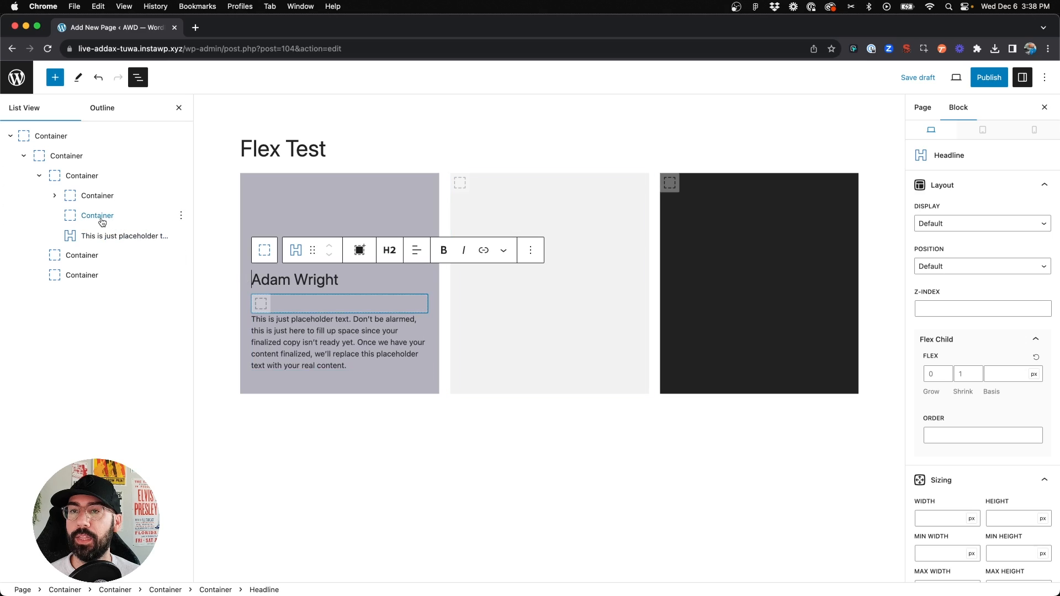
left_click(98, 197)
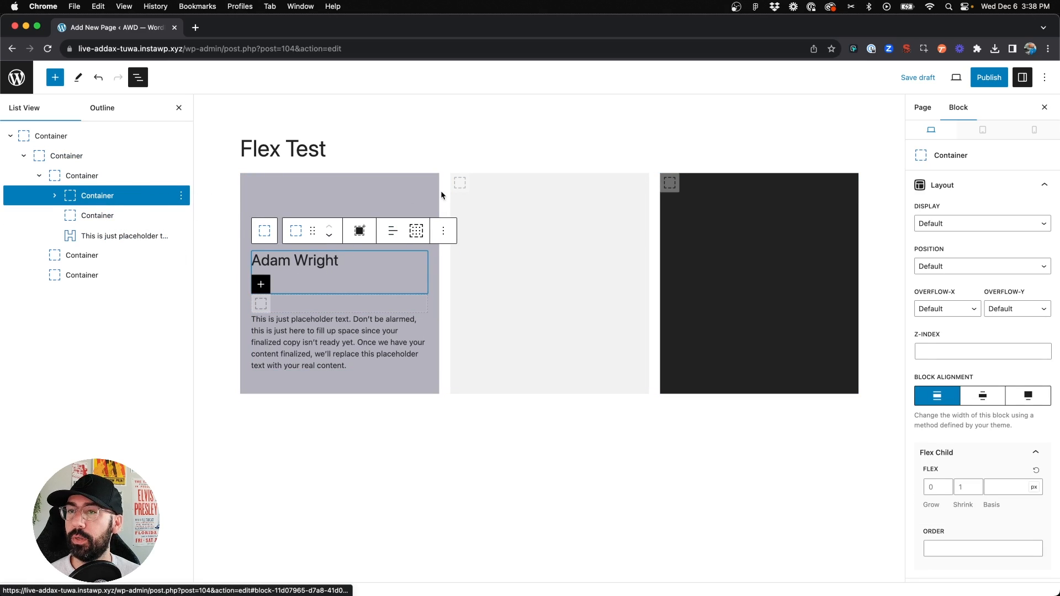
left_click(55, 195)
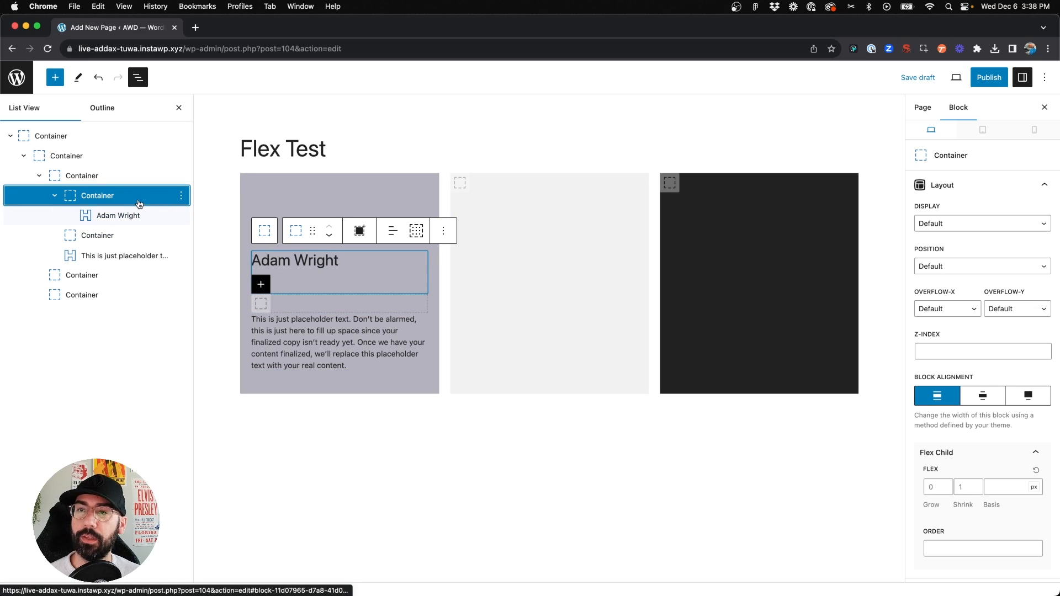
left_click(138, 216)
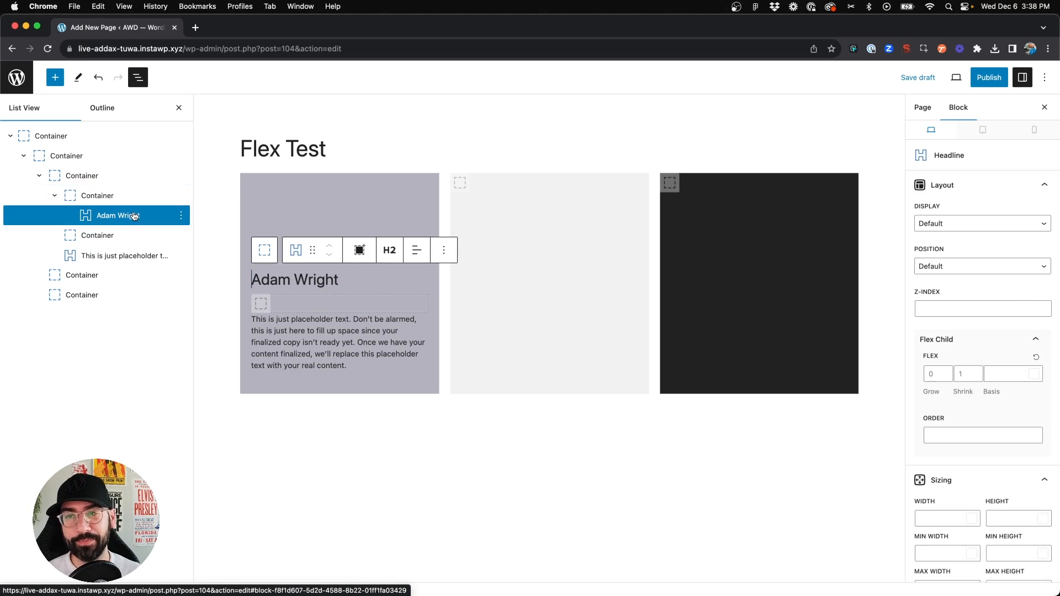
Insert Container blocks above the headline inside its new wrapper container
key("Return")
type("/cont")
key("BackSpace")
key("BackSpace")
key("BackSpace")
key("BackSpace")
key("BackSpace")
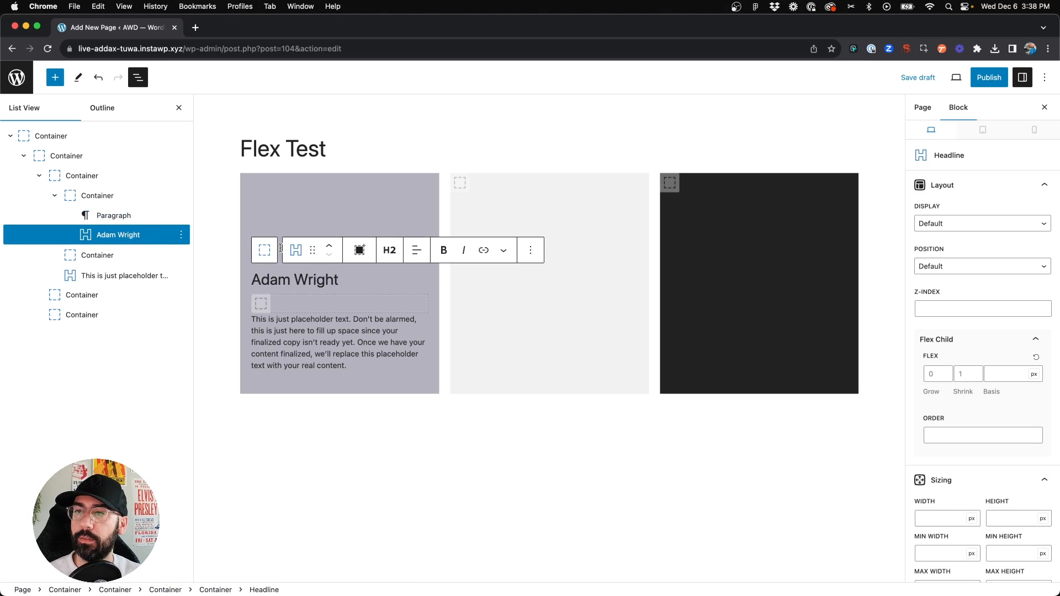
key("Up")
type("/cont")
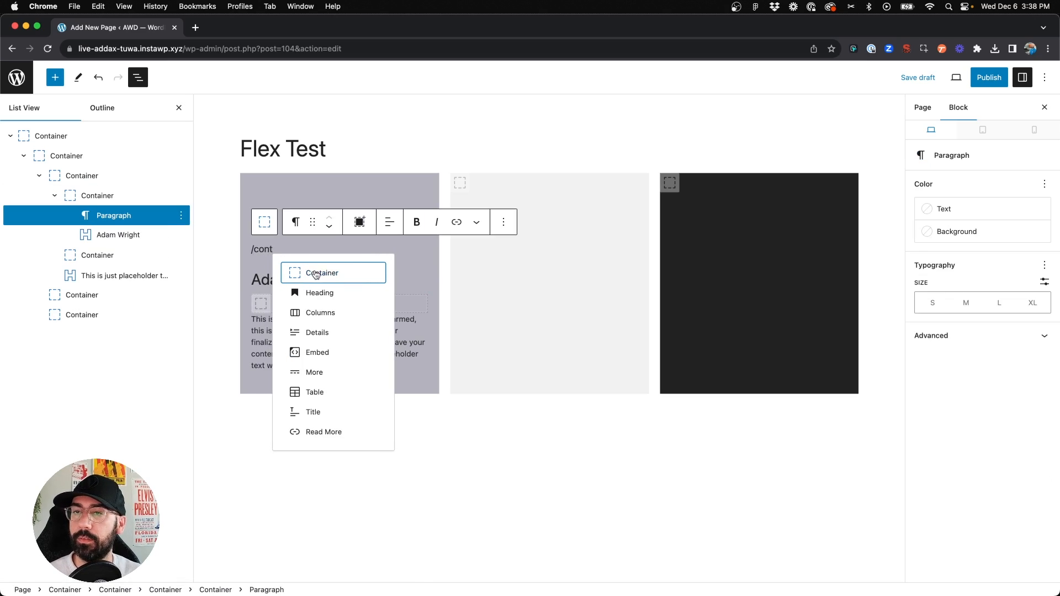
key("Return")
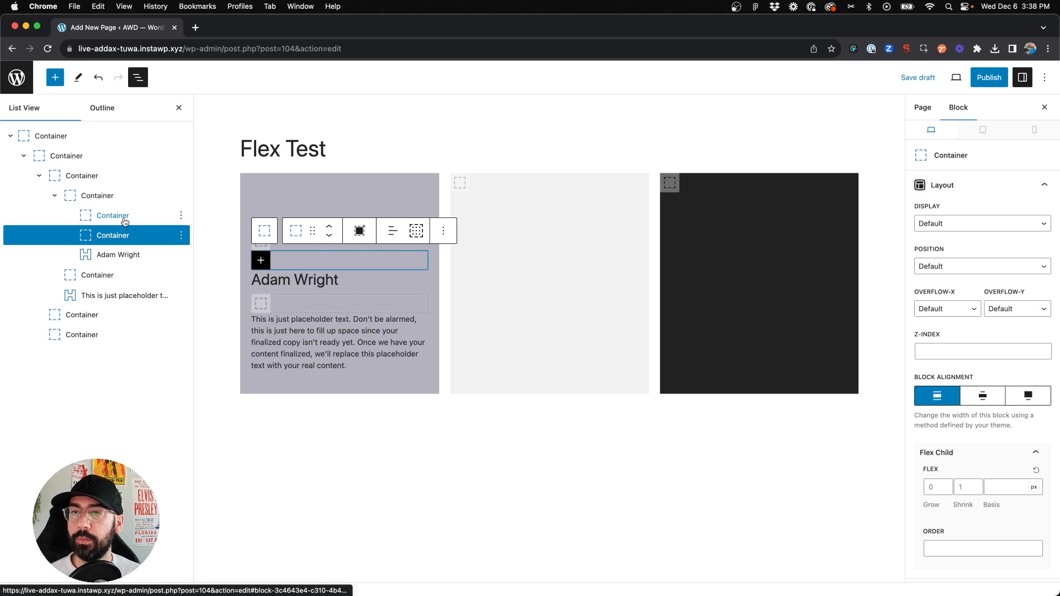
Delete the empty container left between the headline's wrapper and the paragraph
left_click(181, 274)
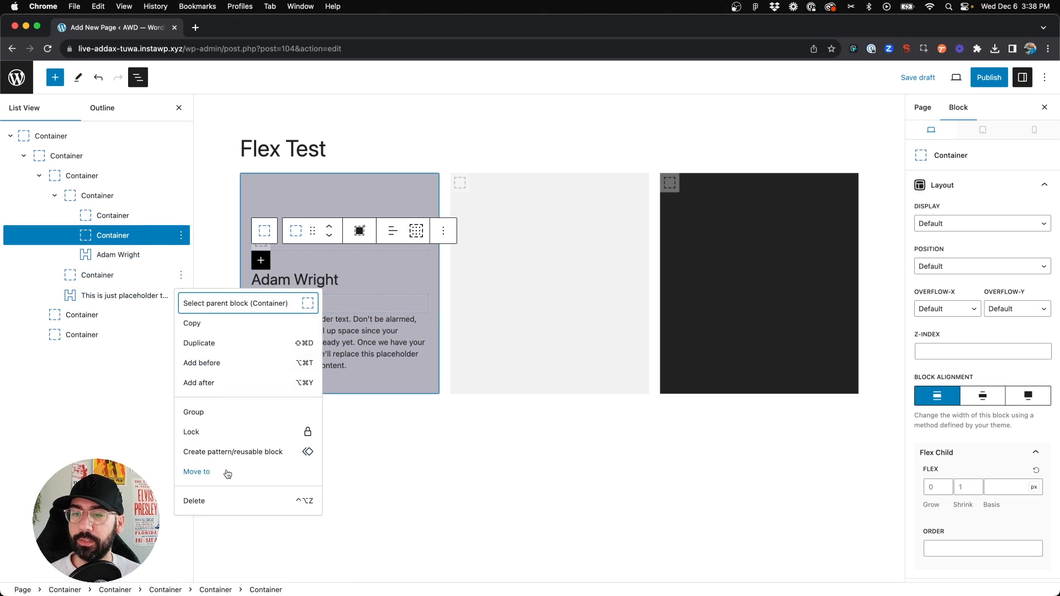
left_click(213, 500)
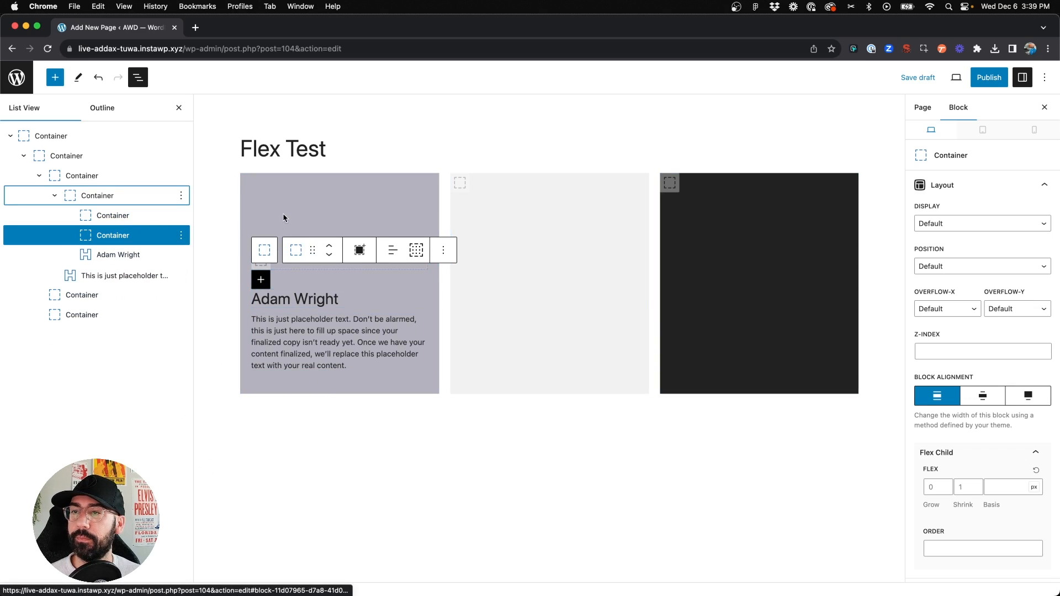
left_click(154, 218)
left_click(145, 236)
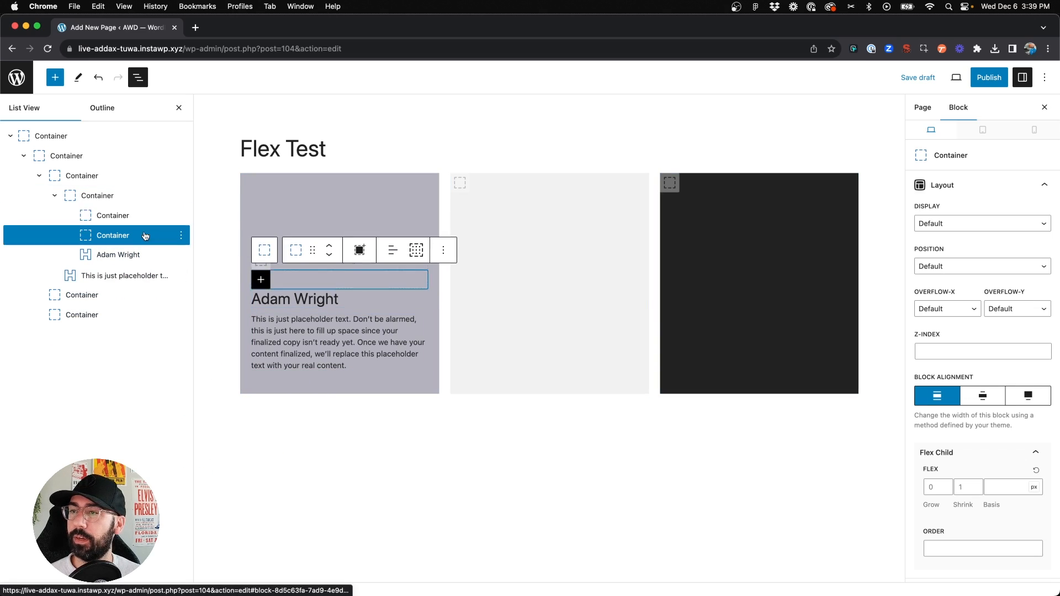
left_click(130, 216)
Set the headline's wrapper container to flex display with space-between justify content
left_click(96, 196)
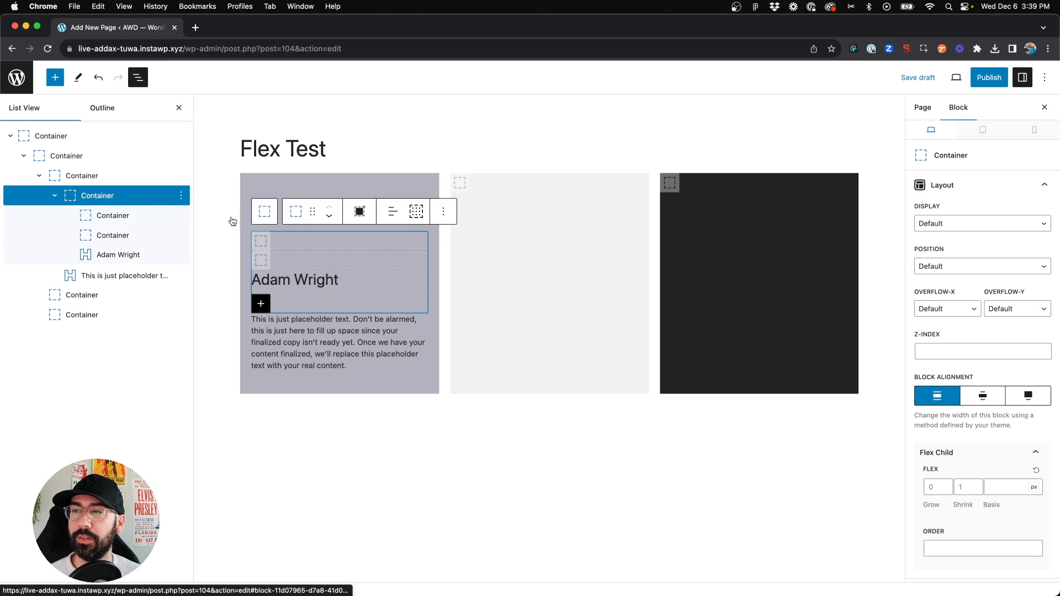
left_click(95, 202)
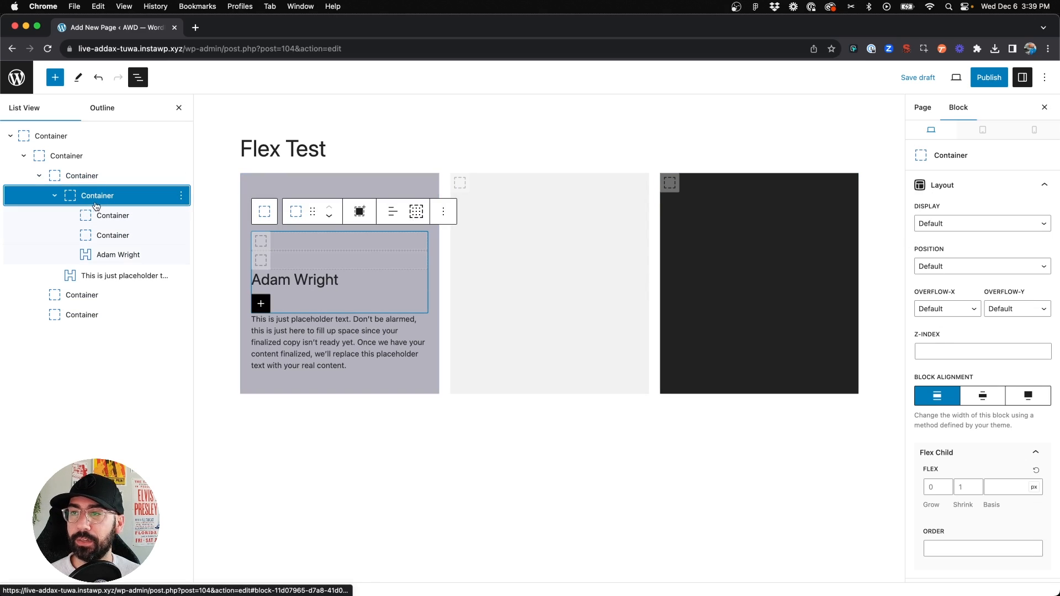
left_click(966, 224)
left_click(956, 260)
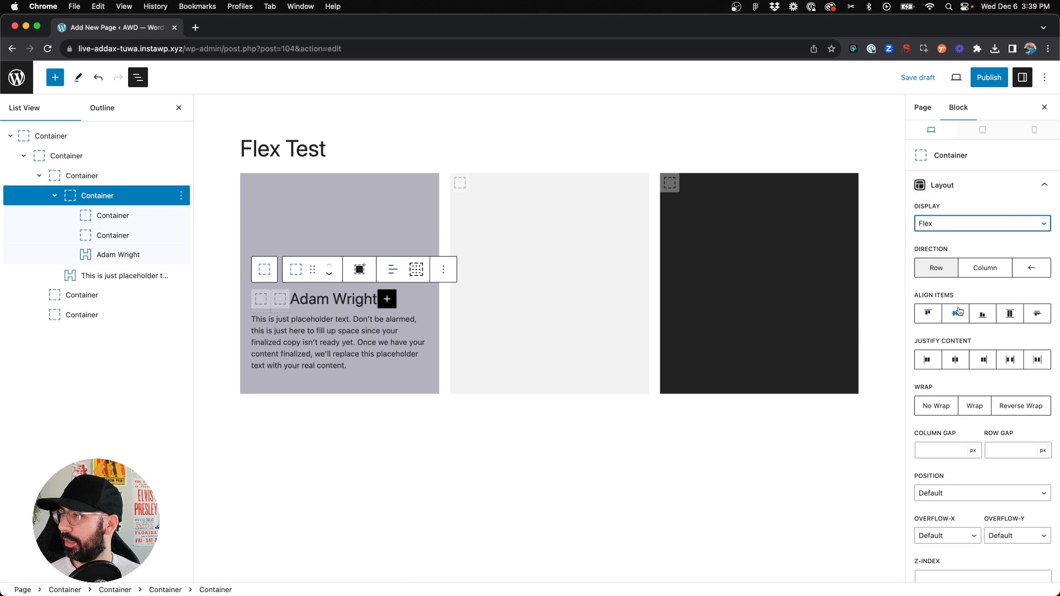
left_click(1012, 362)
scroll(974, 453, "down", 8)
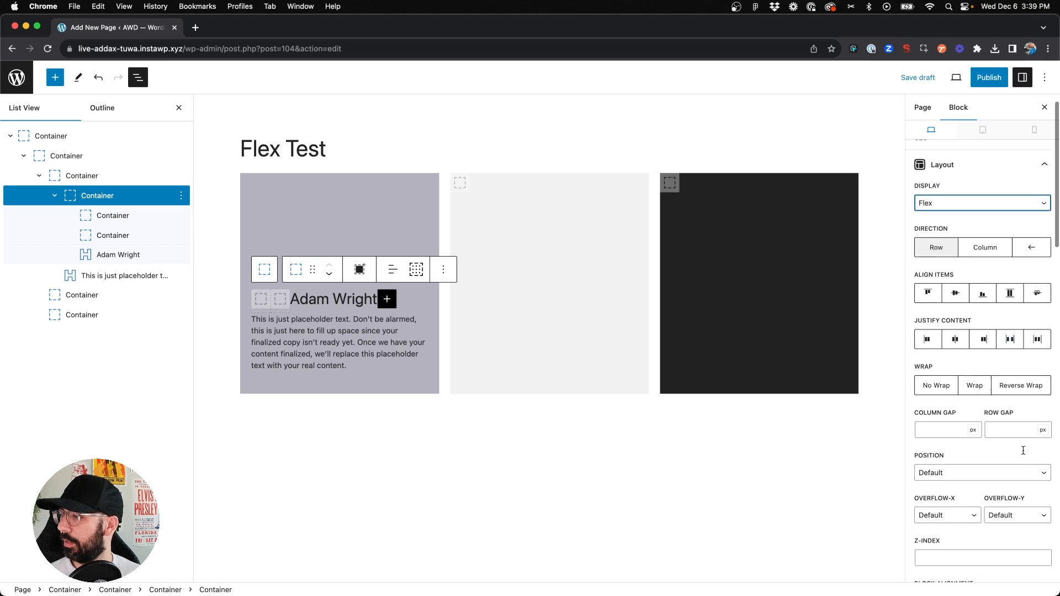
scroll(980, 486, "down", 3)
scroll(979, 487, "up", 1)
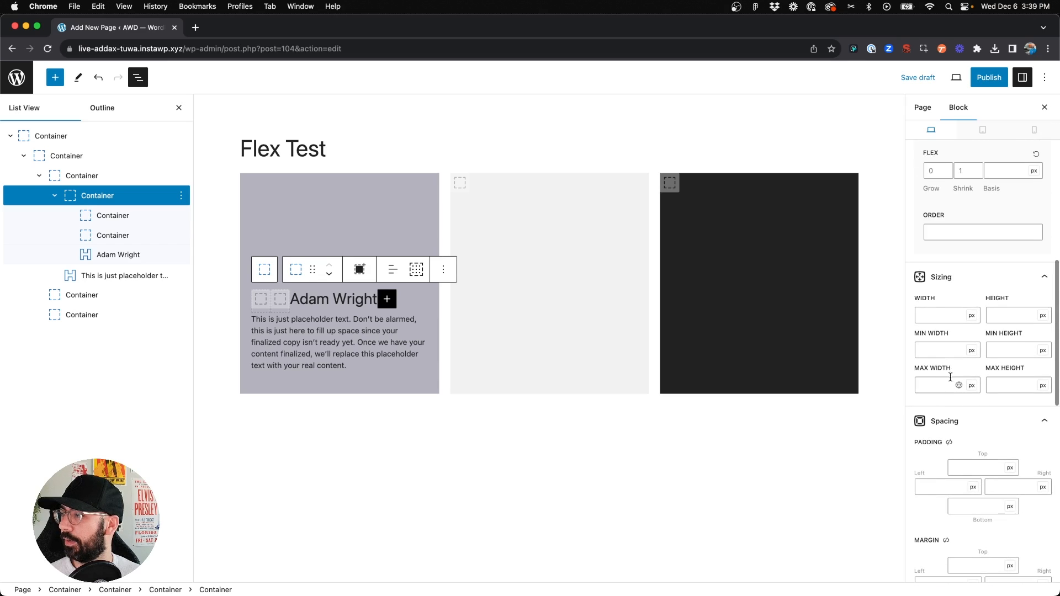
scroll(931, 195, "up", 1)
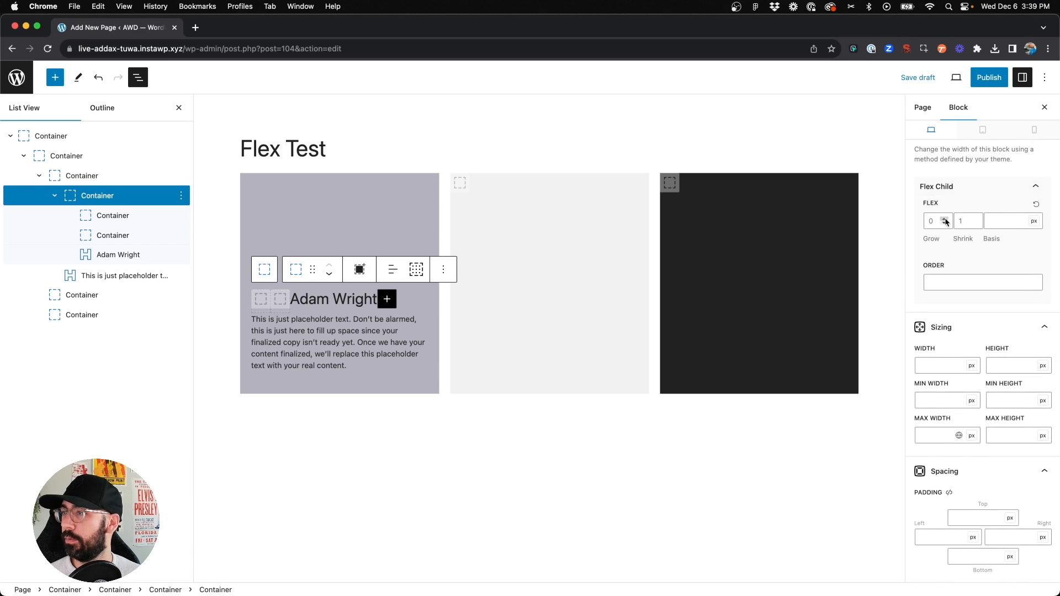
Set the headline wrapper container's flex grow to 1 and its direction to Row
left_click(945, 219)
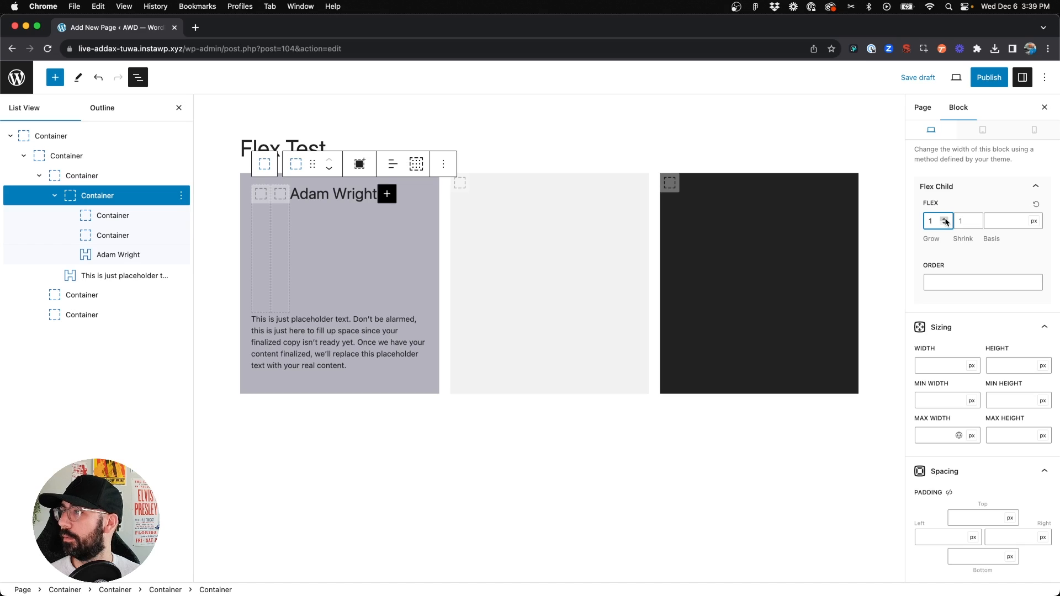
scroll(978, 275, "up", 6)
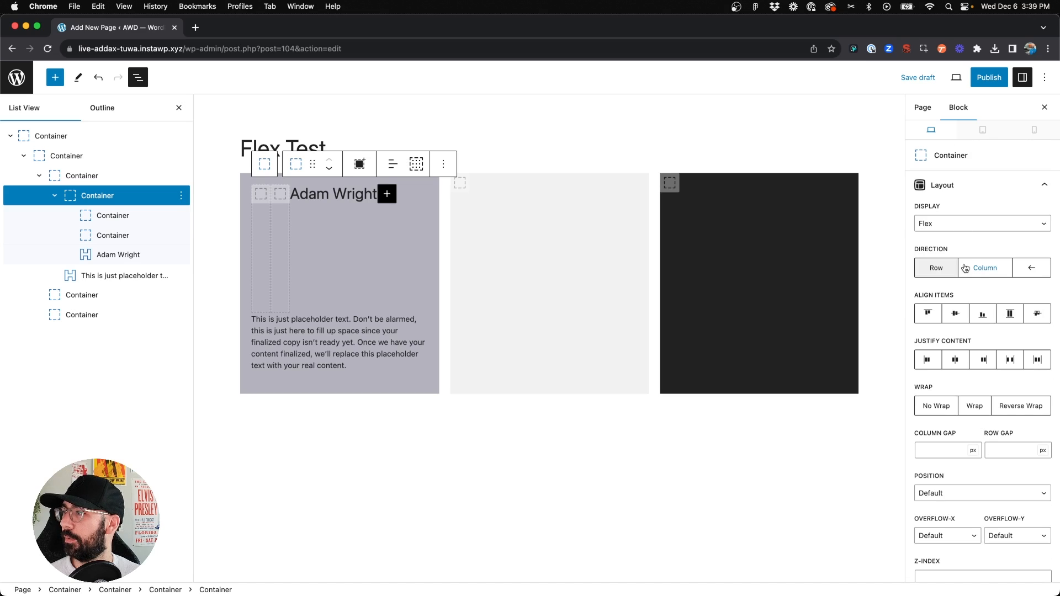
left_click(938, 270)
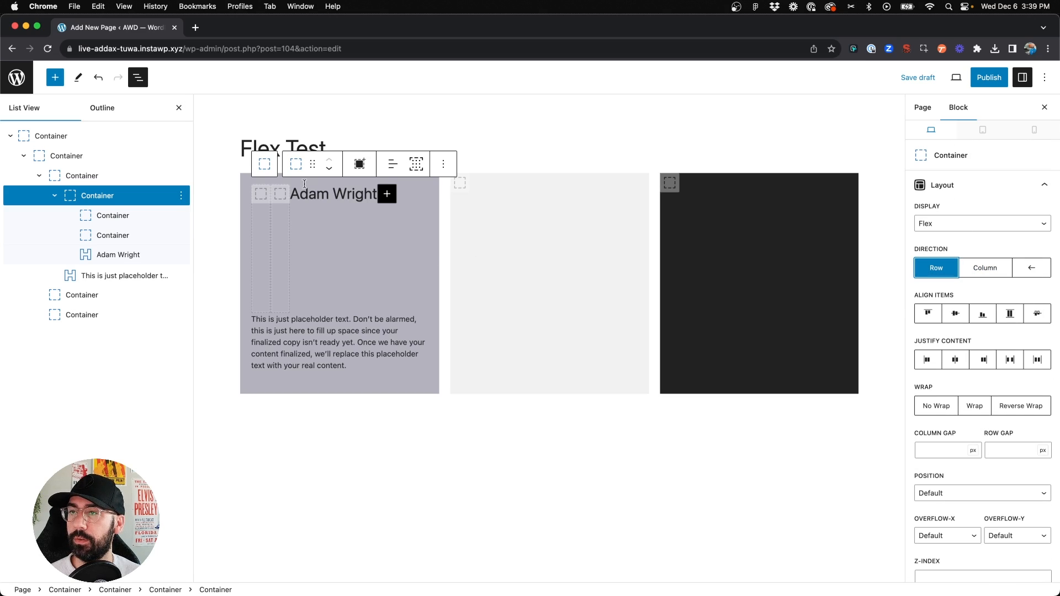
left_click(325, 194)
left_click_drag(88, 254, 105, 224)
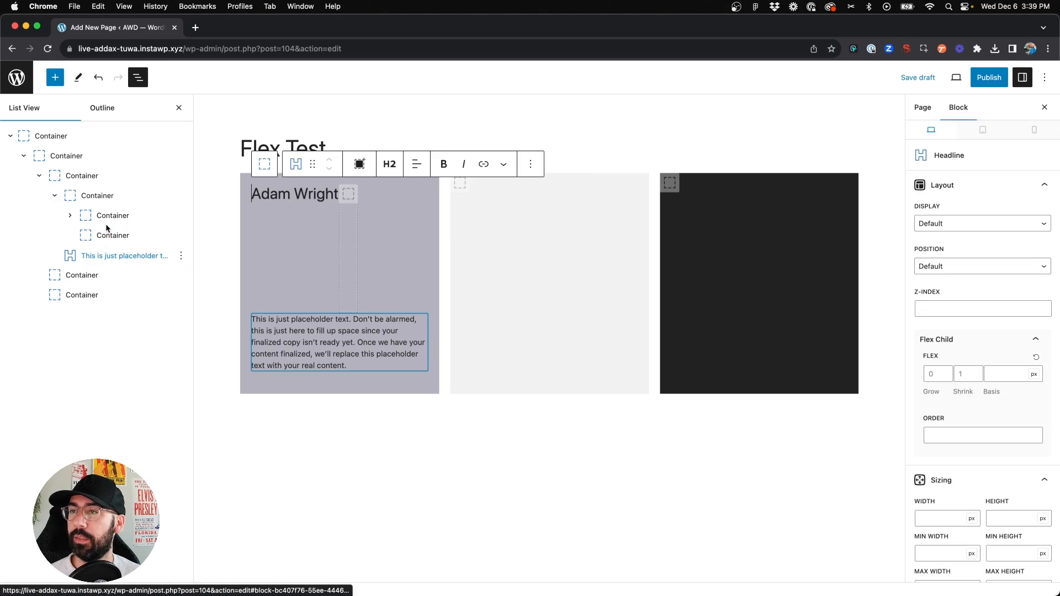
Insert a Social Icons block into the second, empty inner container
left_click(350, 196)
left_click(348, 194)
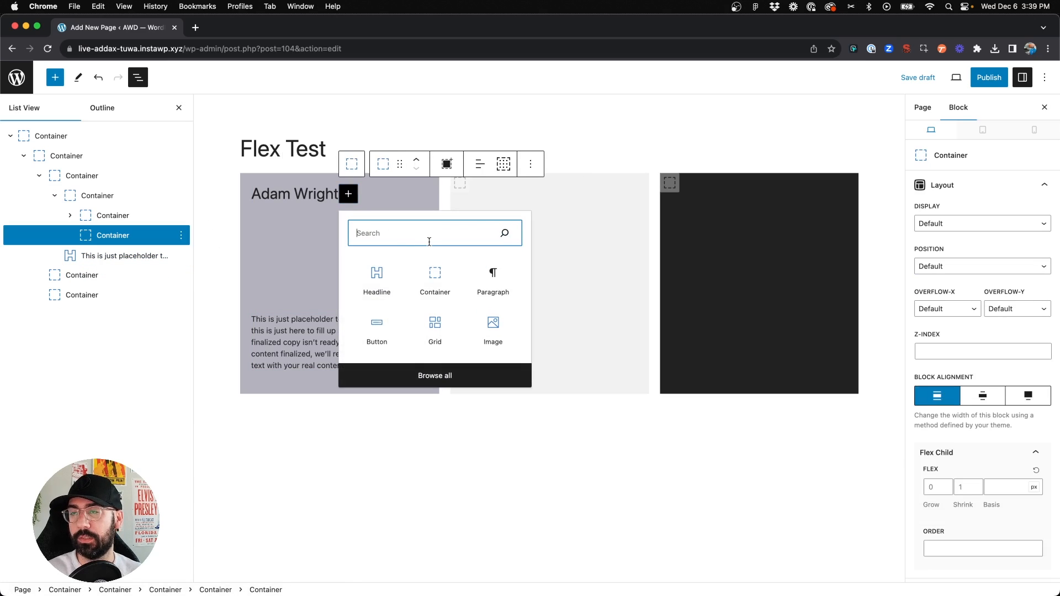
type("social")
left_click(367, 289)
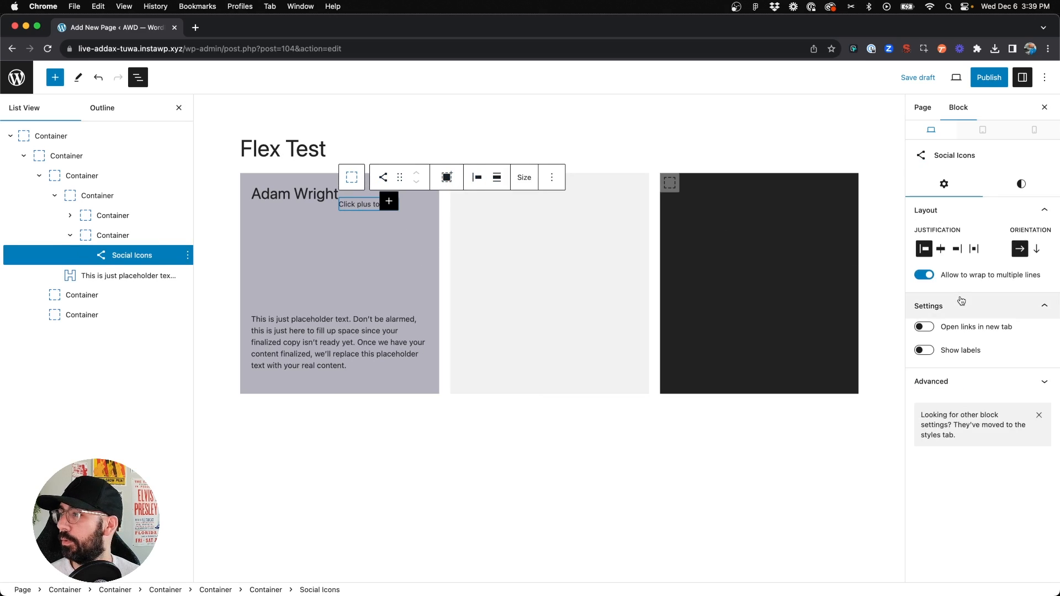
Add a WordPress icon to the Social Icons block and enter its link address
left_click(389, 200)
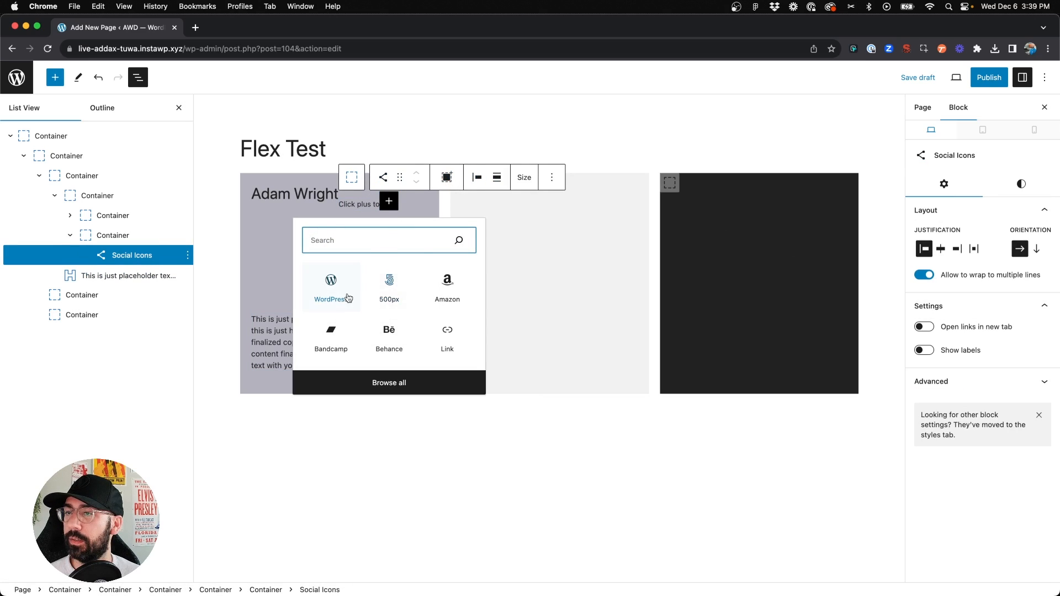
left_click(317, 291)
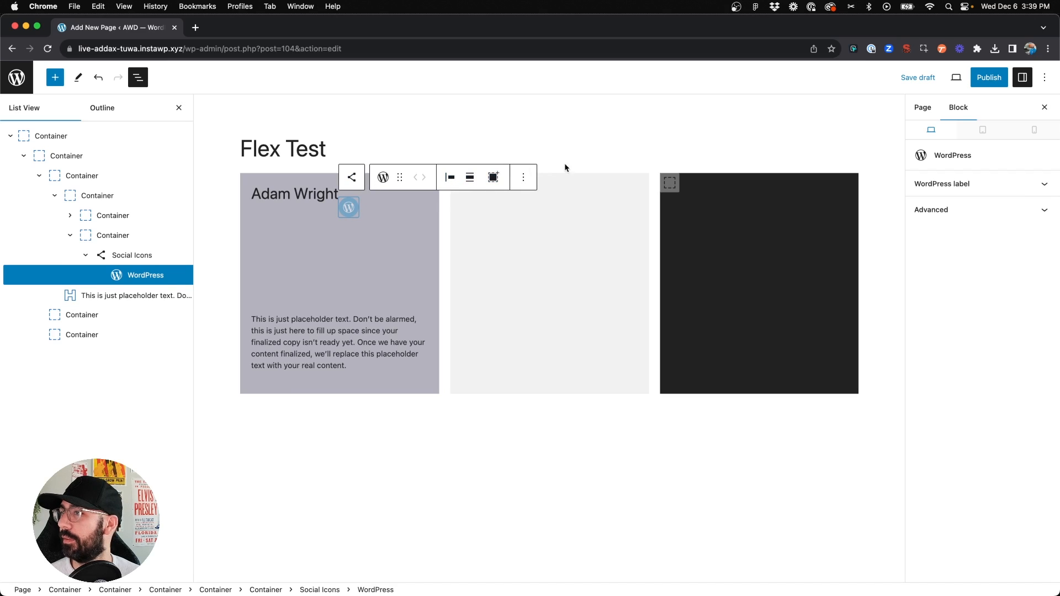
left_click(942, 188)
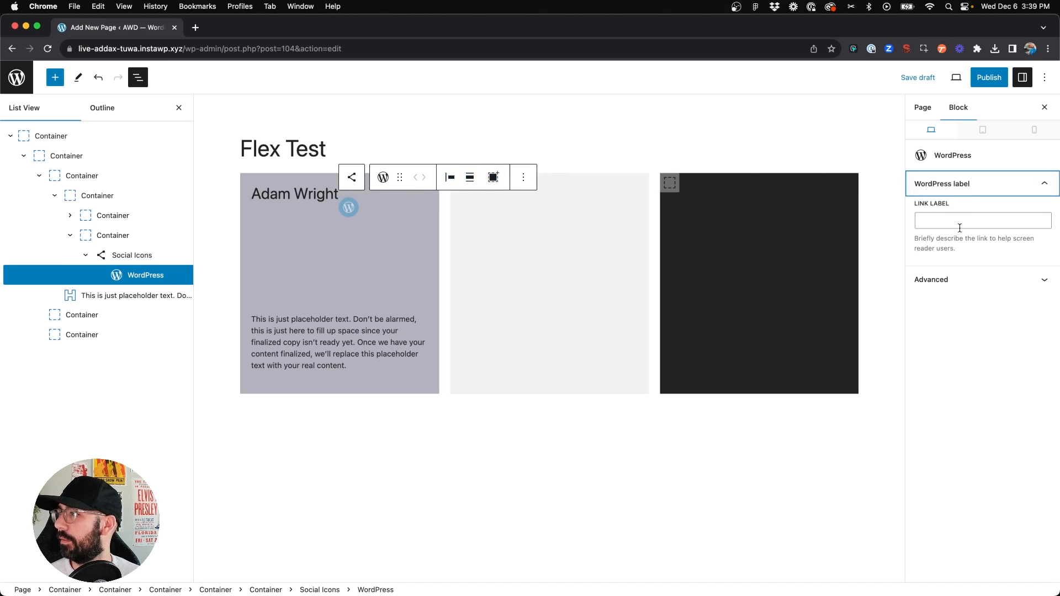
left_click(959, 220)
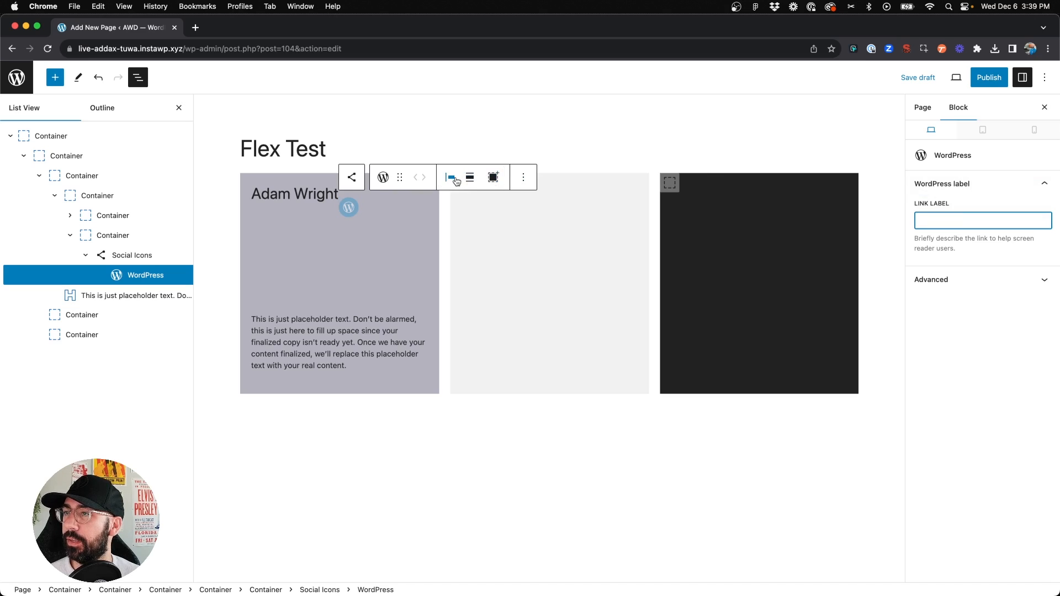
left_click(346, 212)
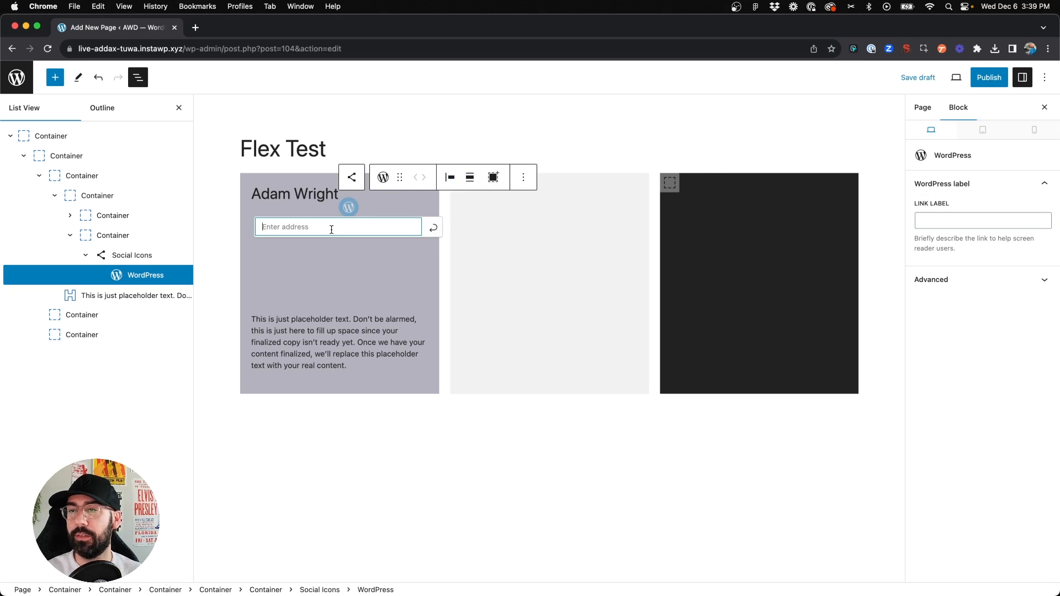
type(".ai")
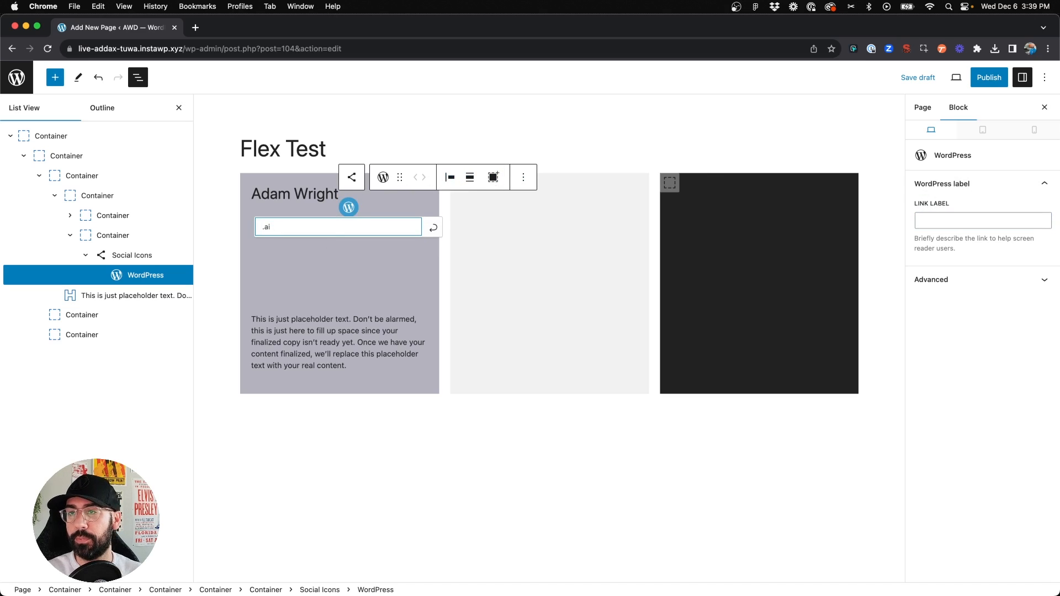
type("site")
left_click(442, 224)
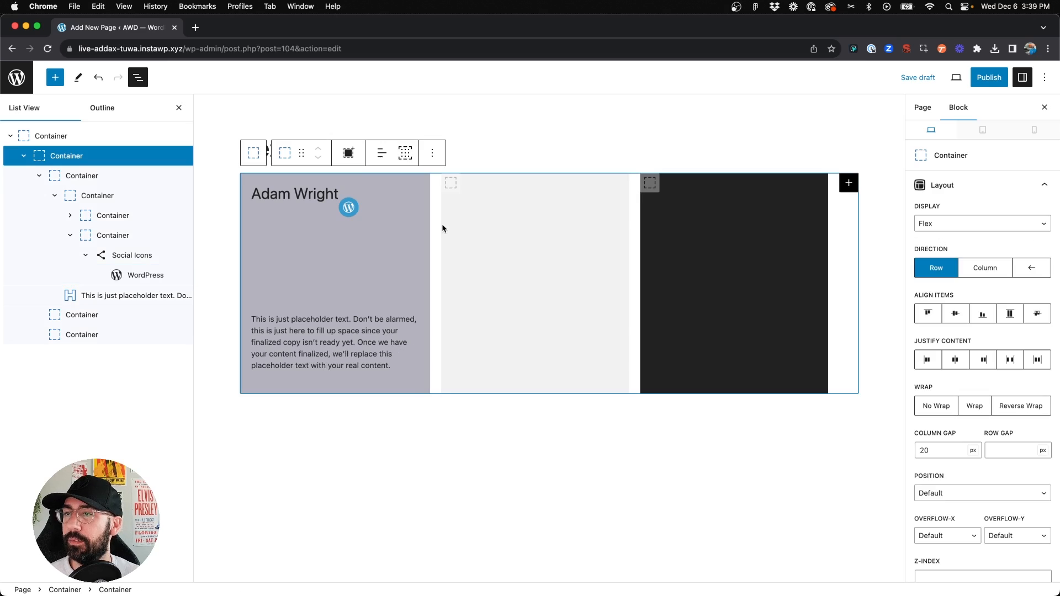
Reset the headline wrapper container's flex grow to 0
left_click(331, 197)
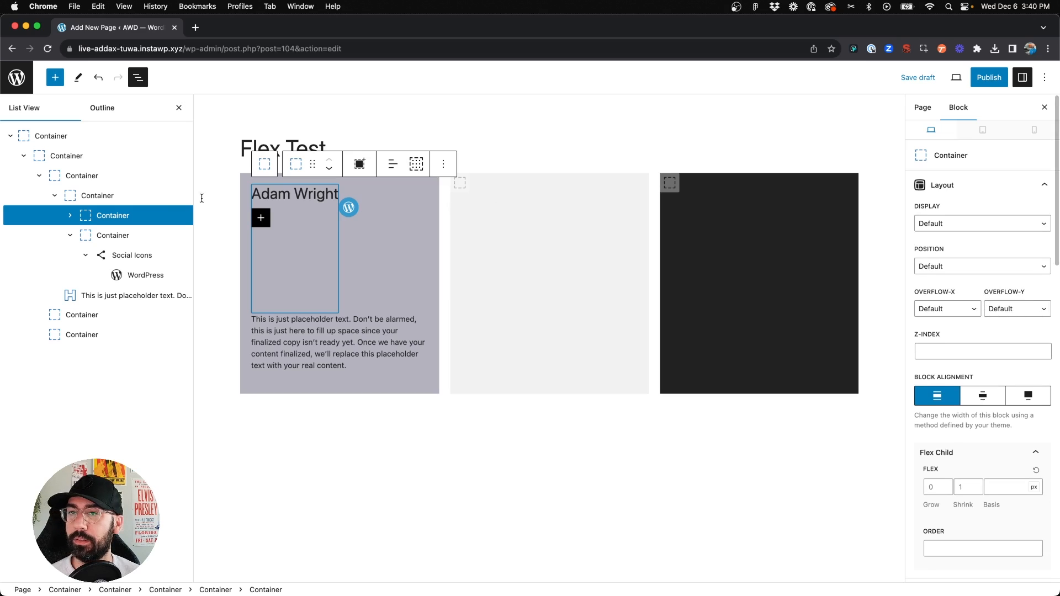
left_click(104, 219)
left_click(67, 217)
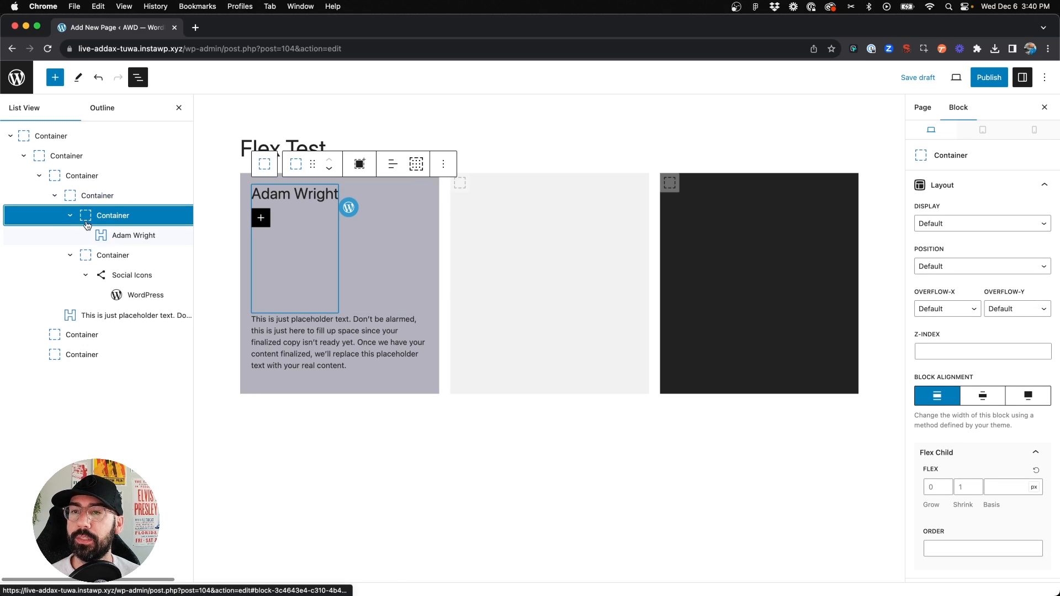
left_click(100, 198)
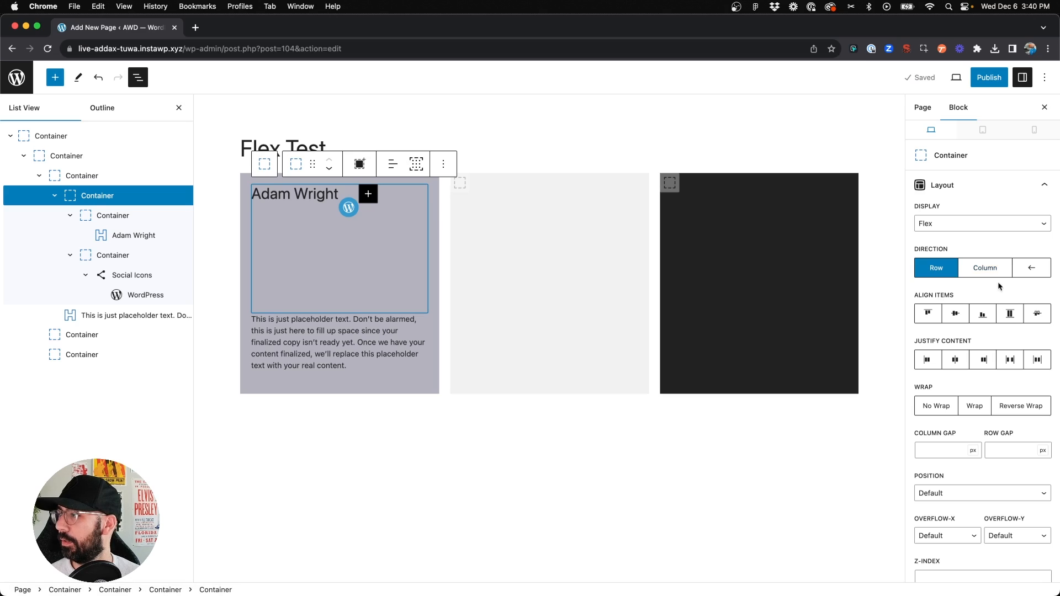
scroll(974, 286, "down", 5)
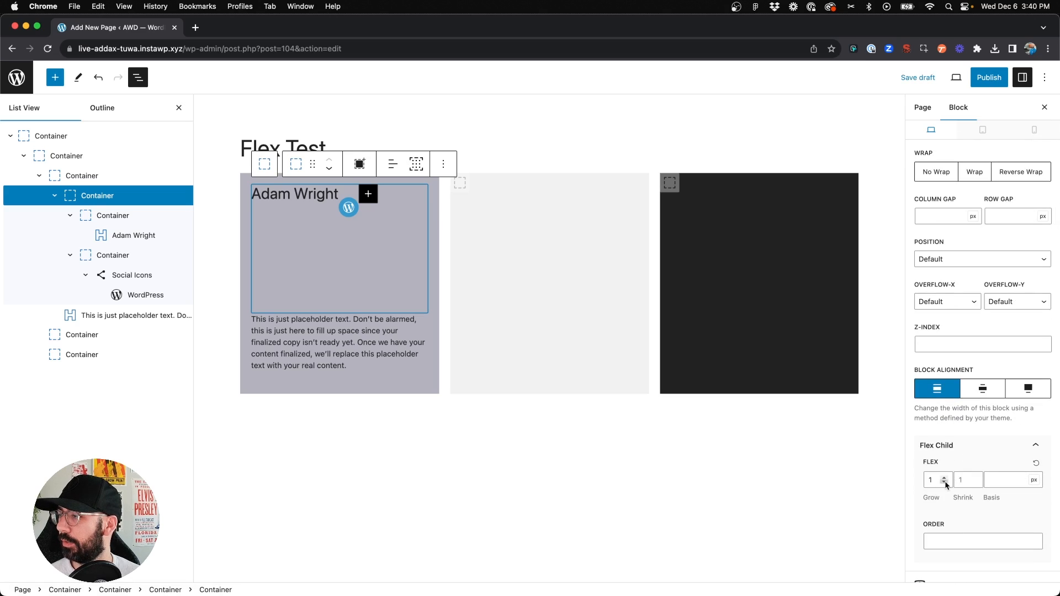
left_click(945, 484)
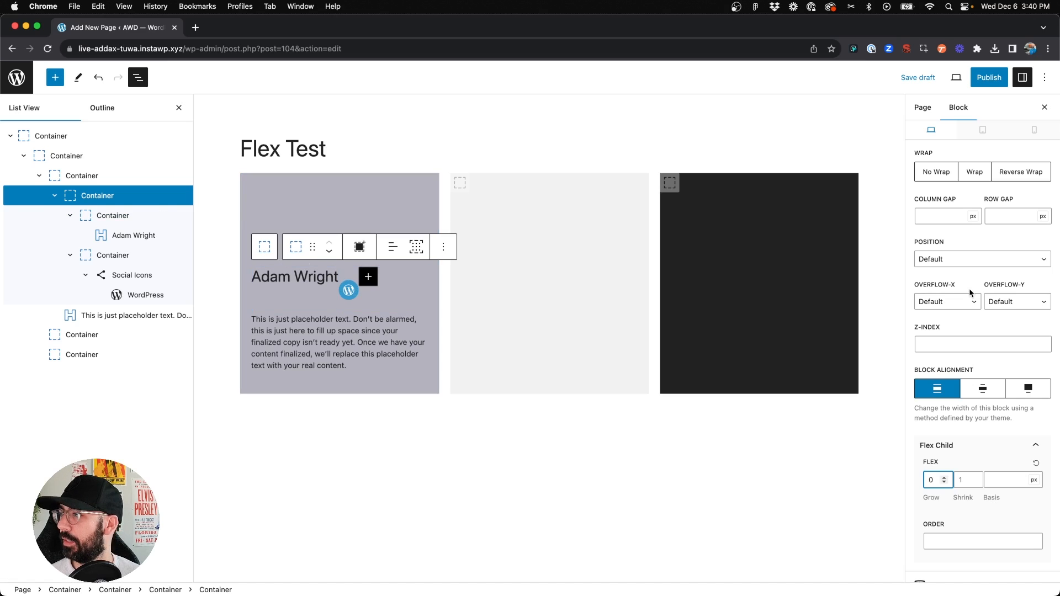
Set the headline wrapper's align items to center and its column gap to 20 px
scroll(970, 293, "up", 3)
left_click(313, 276)
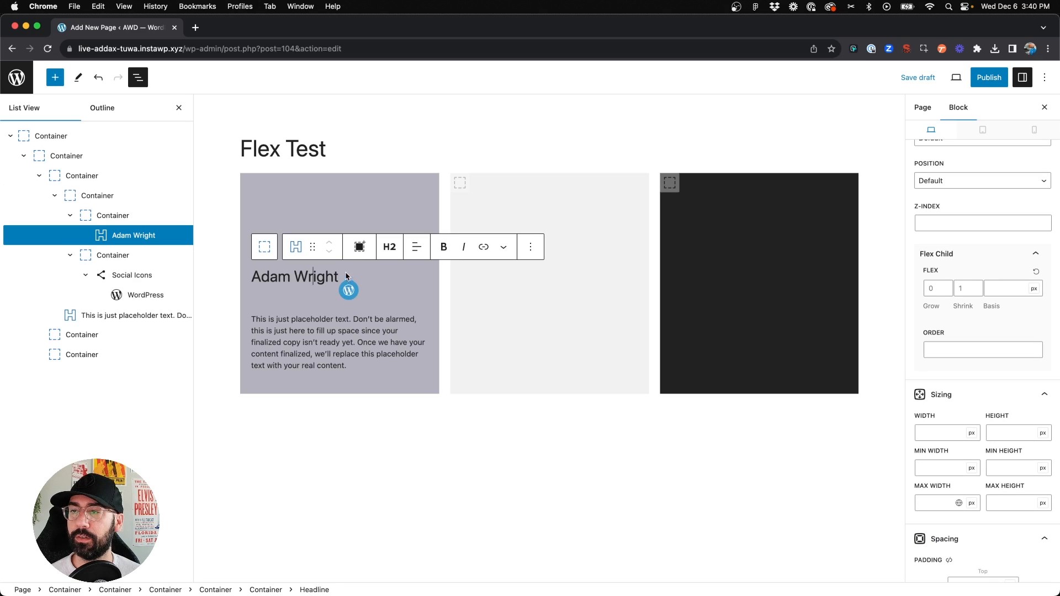
left_click(108, 199)
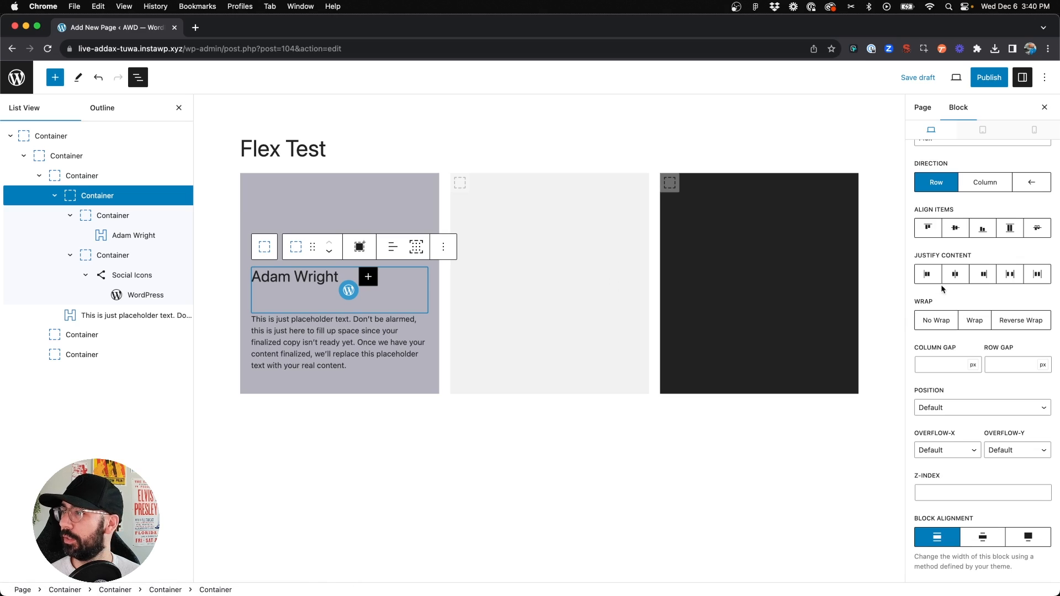
left_click(955, 229)
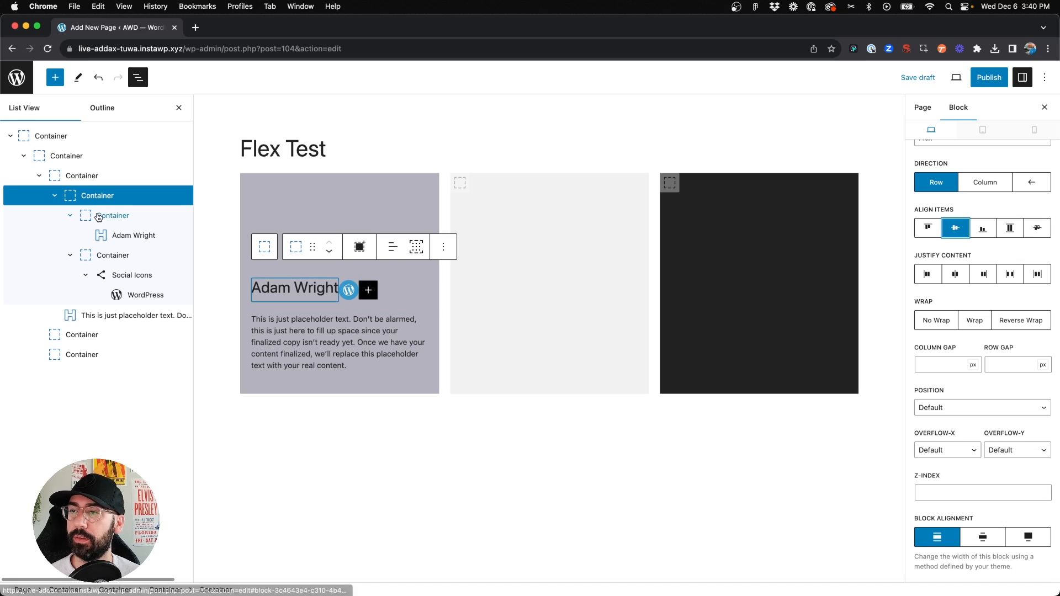
scroll(938, 276, "down", 2)
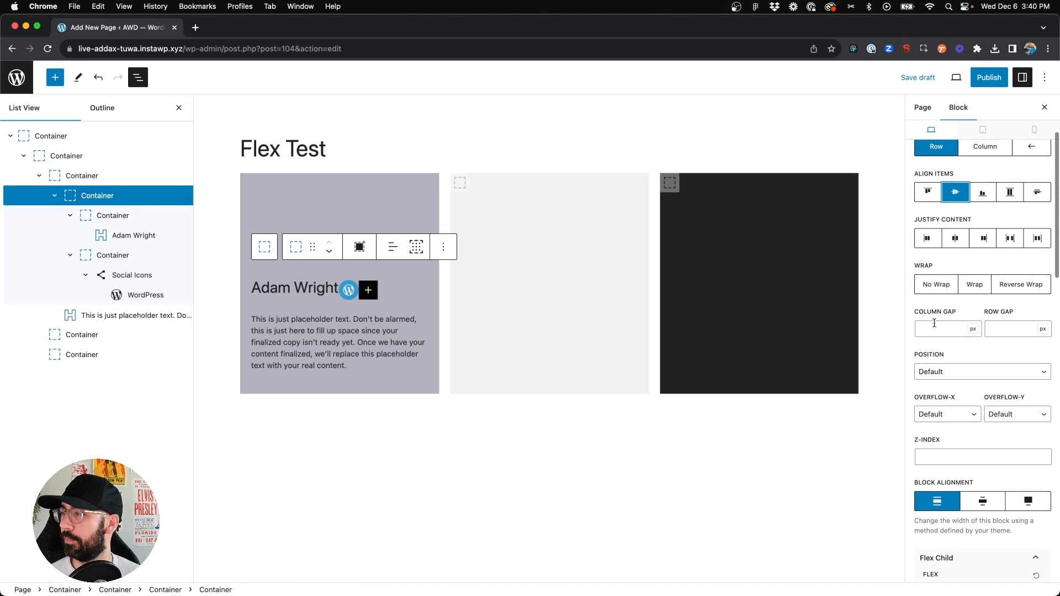
left_click(1006, 330)
left_click(935, 330)
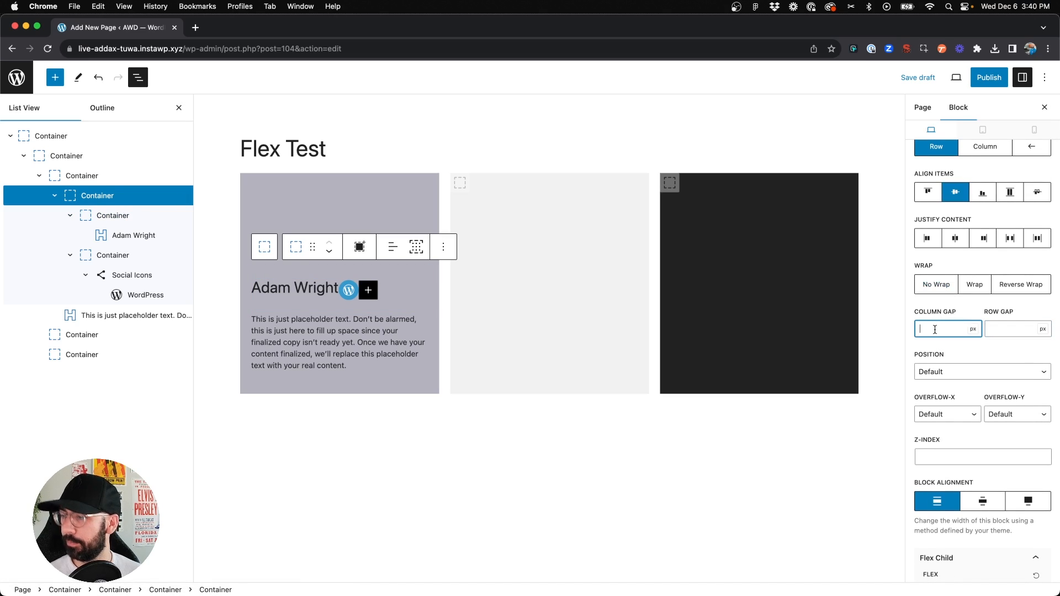
type("20")
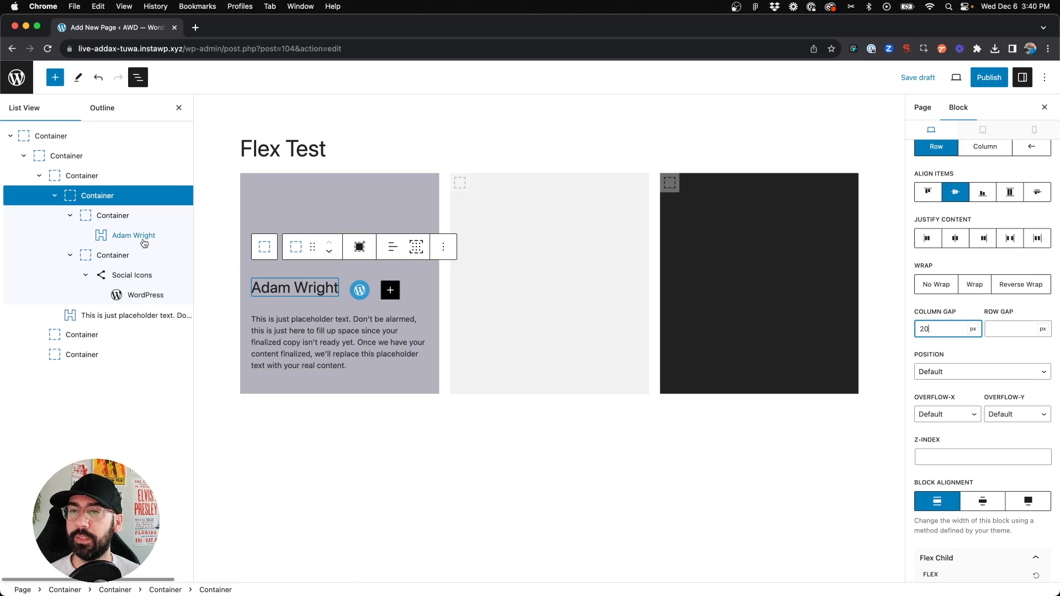
Set the social icons container to flex display with end-aligned justify content
left_click(128, 257)
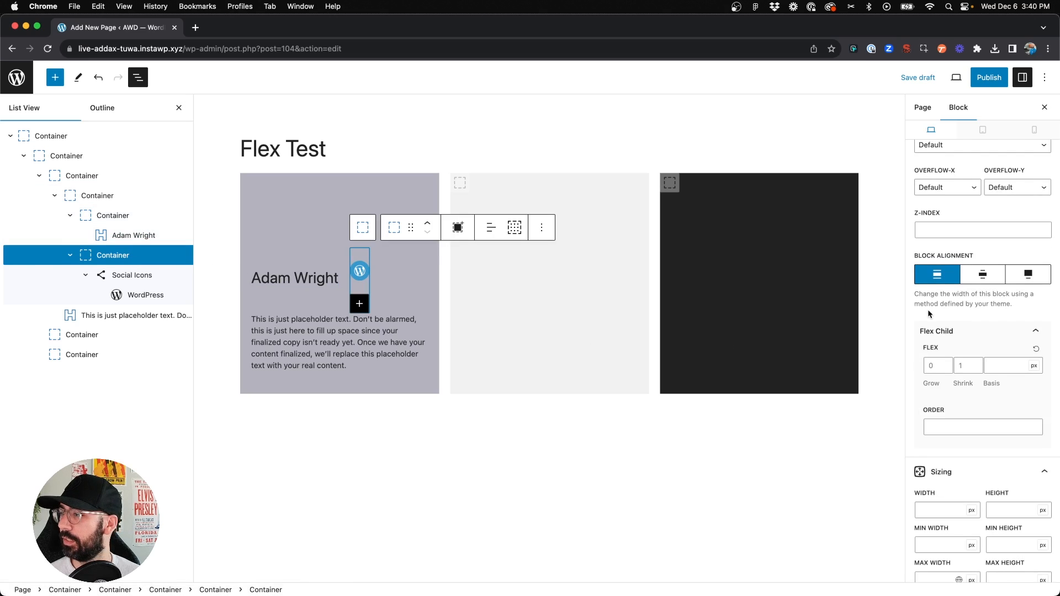
scroll(928, 314, "up", 4)
left_click(960, 226)
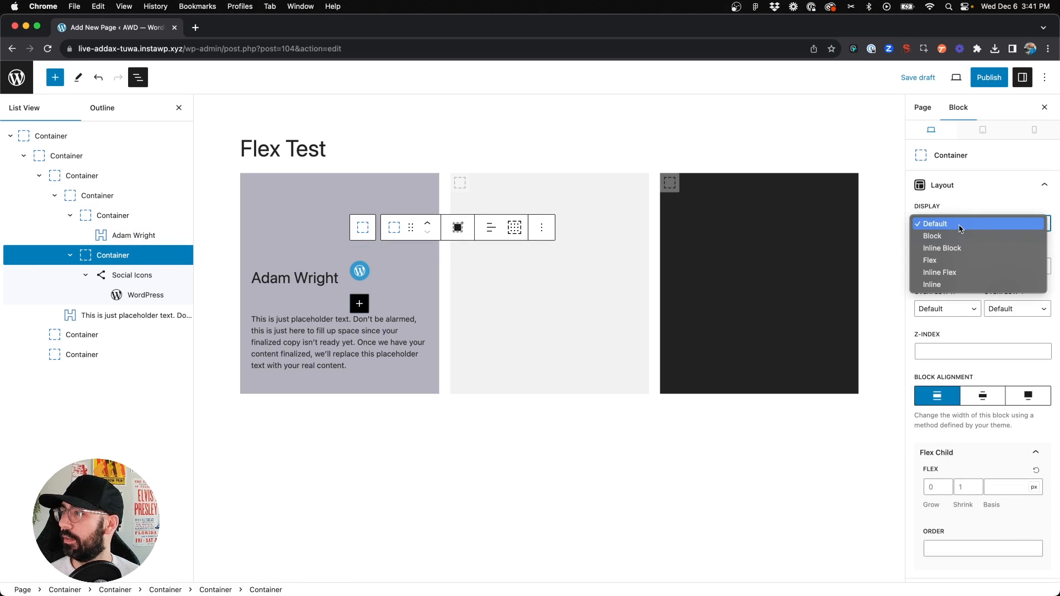
left_click(952, 259)
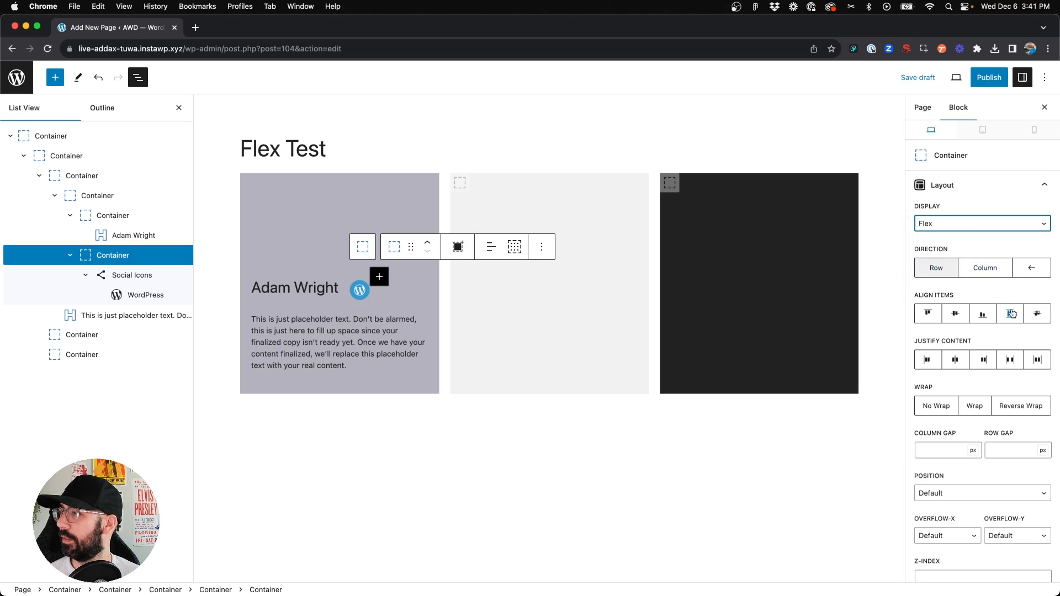
left_click(984, 361)
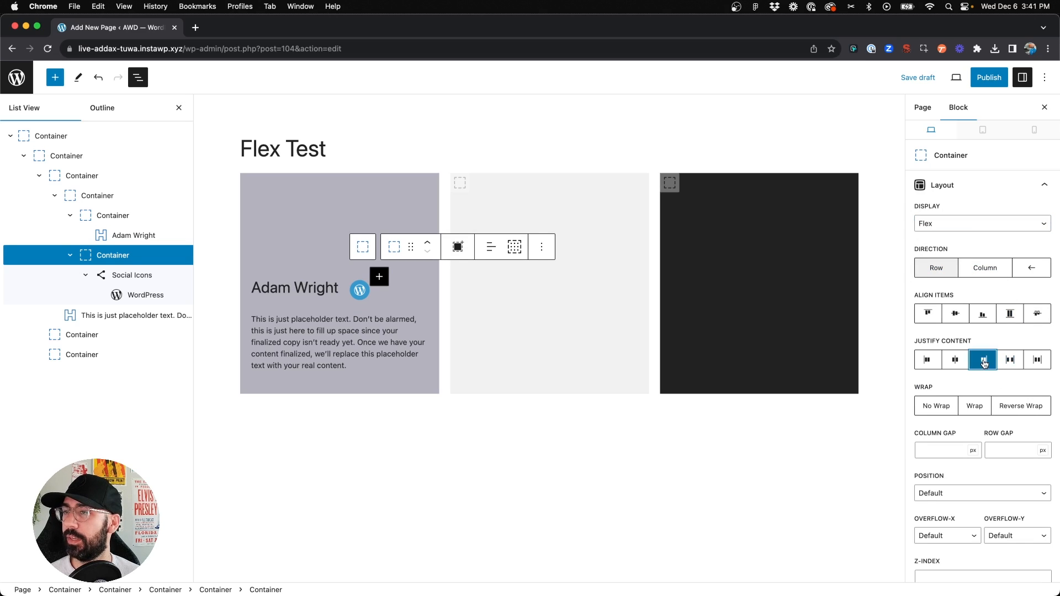
Set the social icons container's flex grow to 1
left_click(498, 336)
left_click(359, 290)
left_click(326, 284)
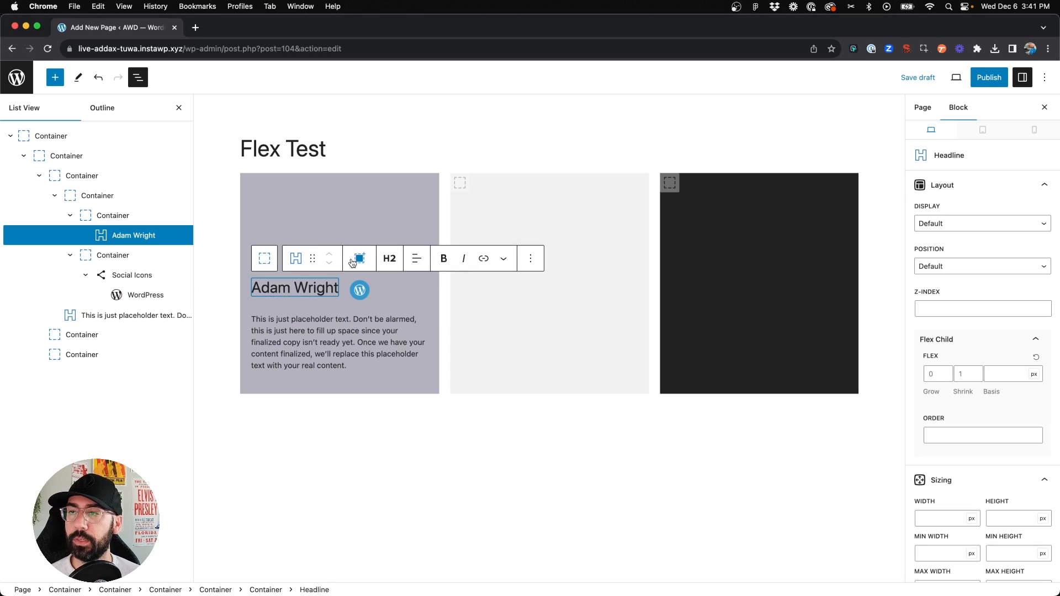
left_click(112, 255)
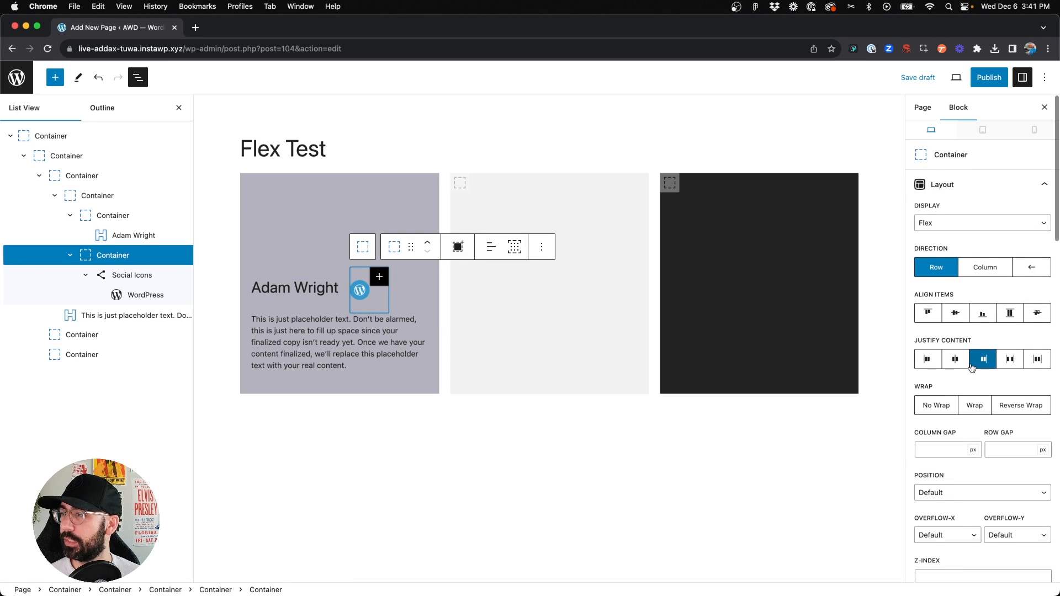
scroll(971, 367, "down", 5)
left_click(944, 417)
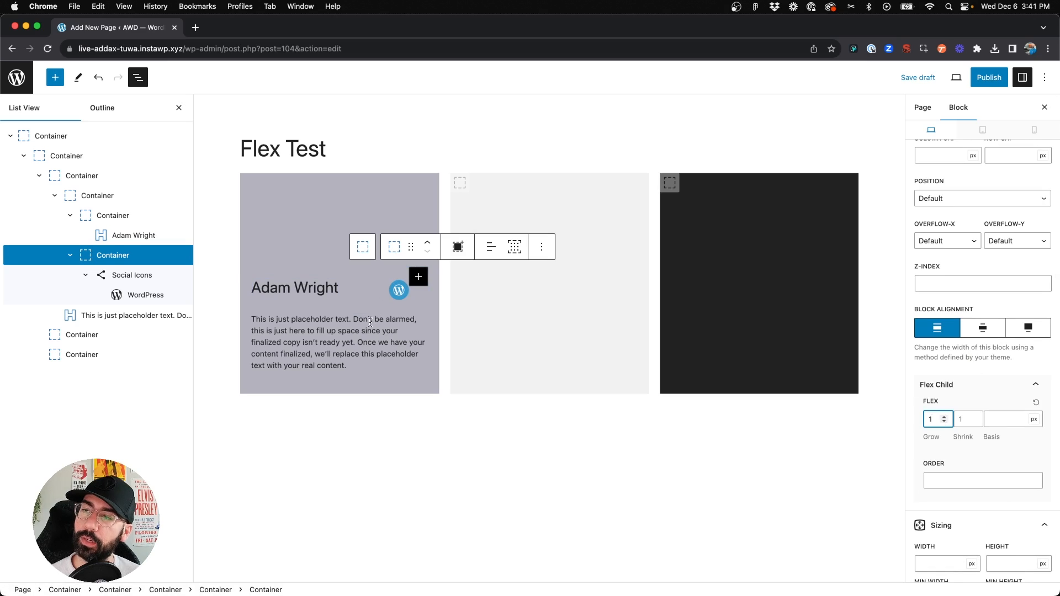
left_click(105, 315)
left_click(335, 207)
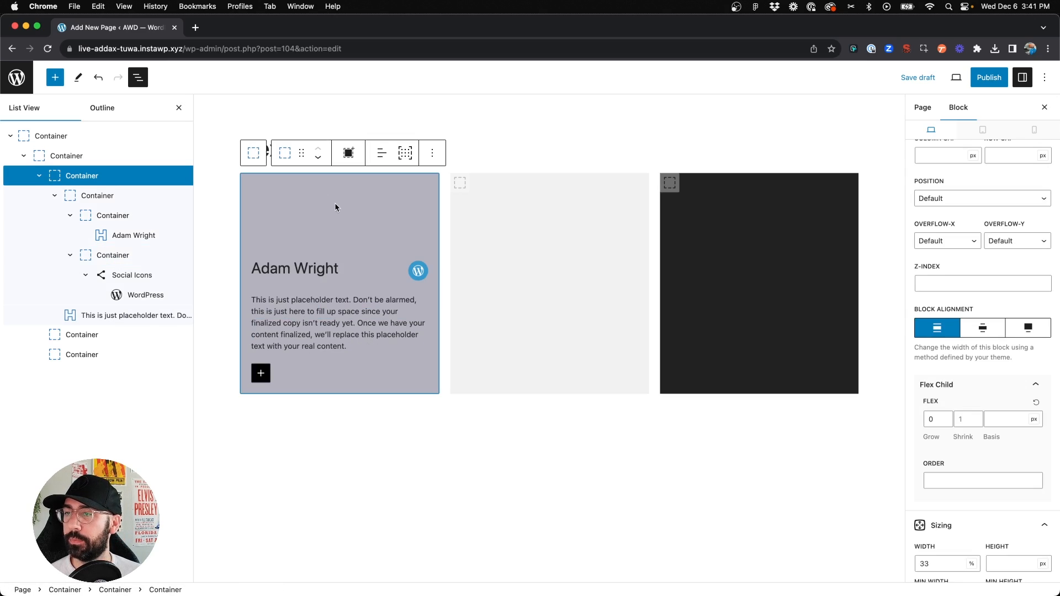
left_click(387, 456)
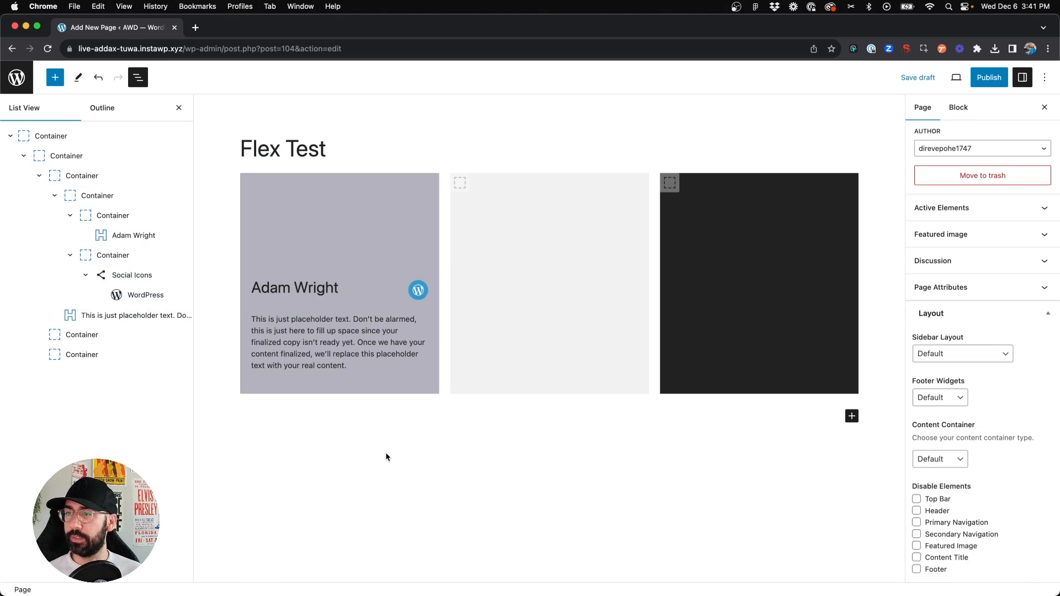
left_click(317, 289)
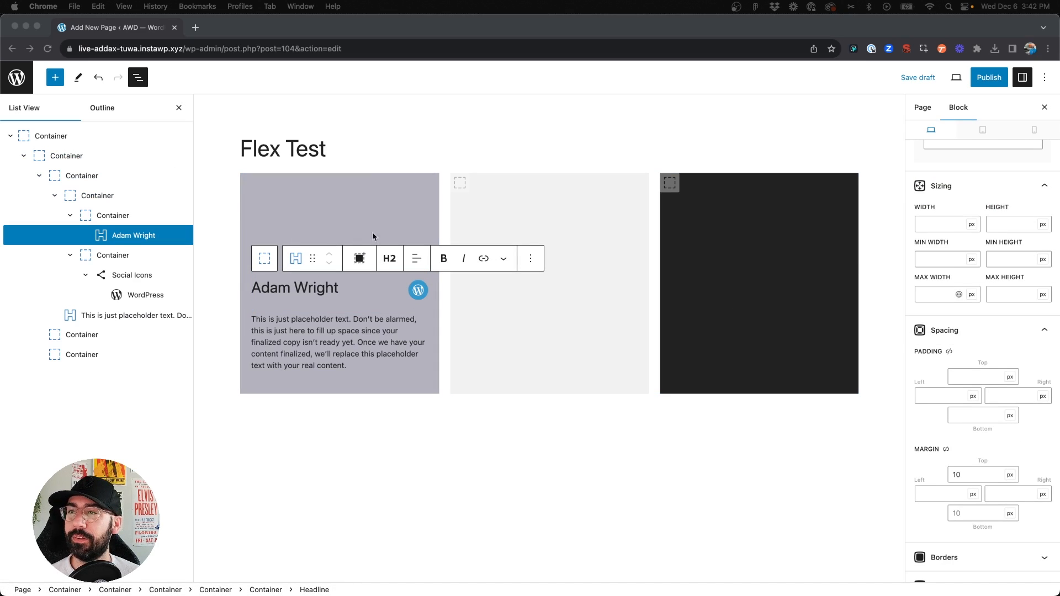
left_click(323, 191)
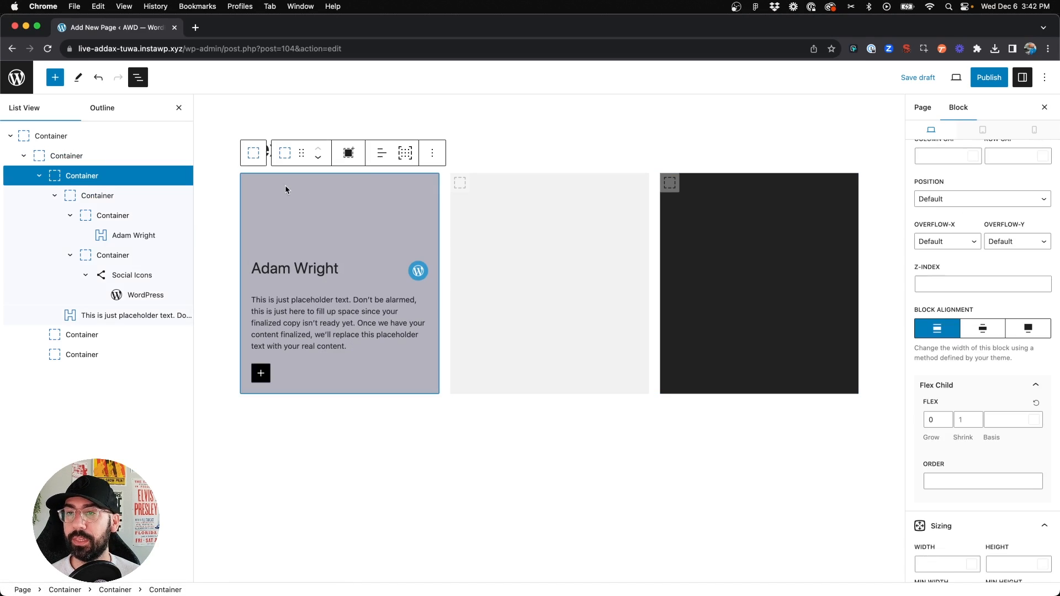
left_click(70, 217)
left_click(70, 235)
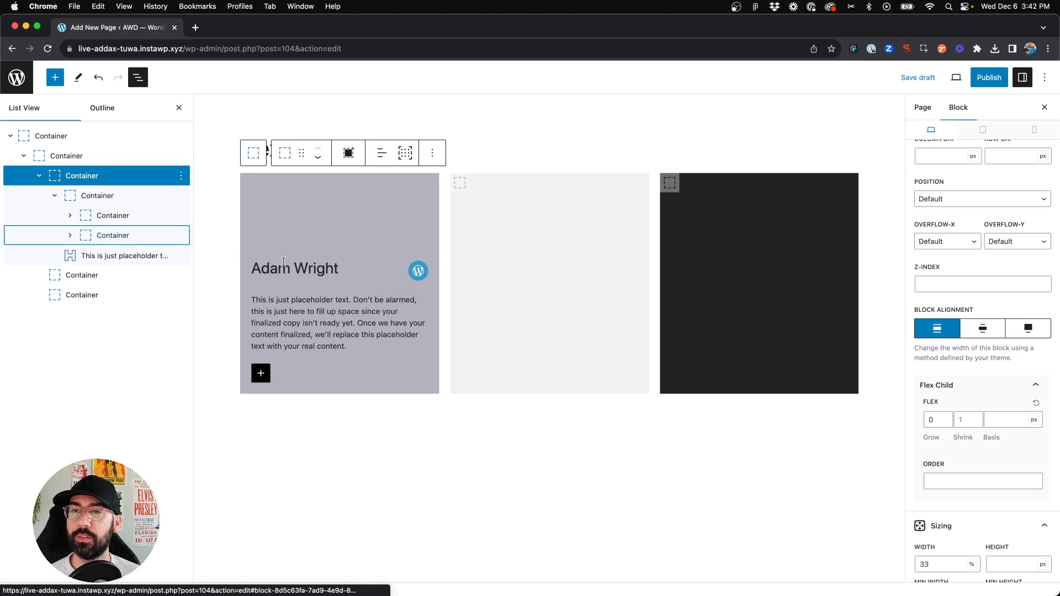
left_click(54, 194)
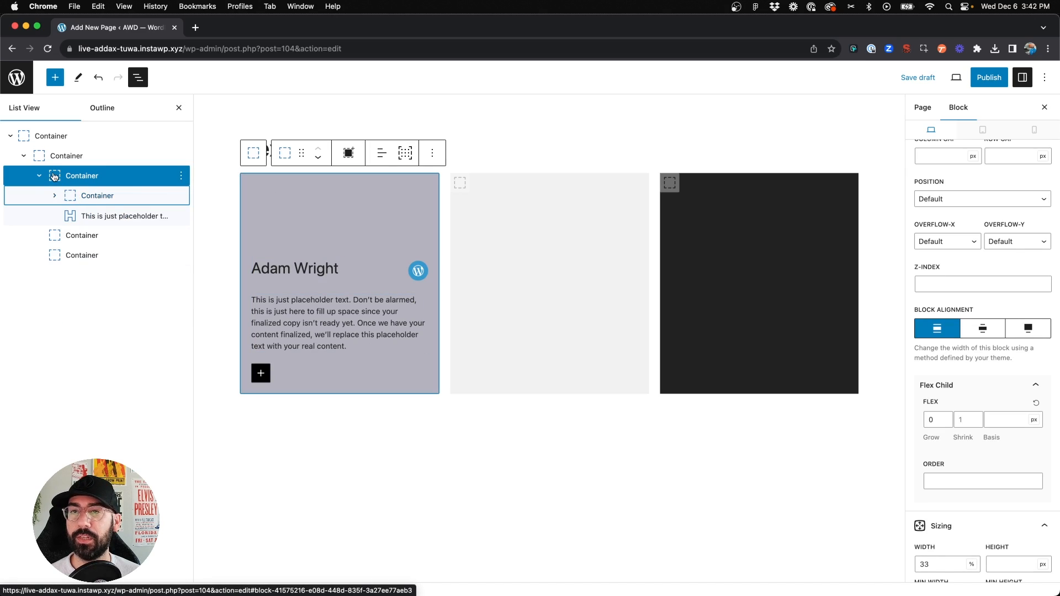
left_click(88, 198)
left_click(52, 201)
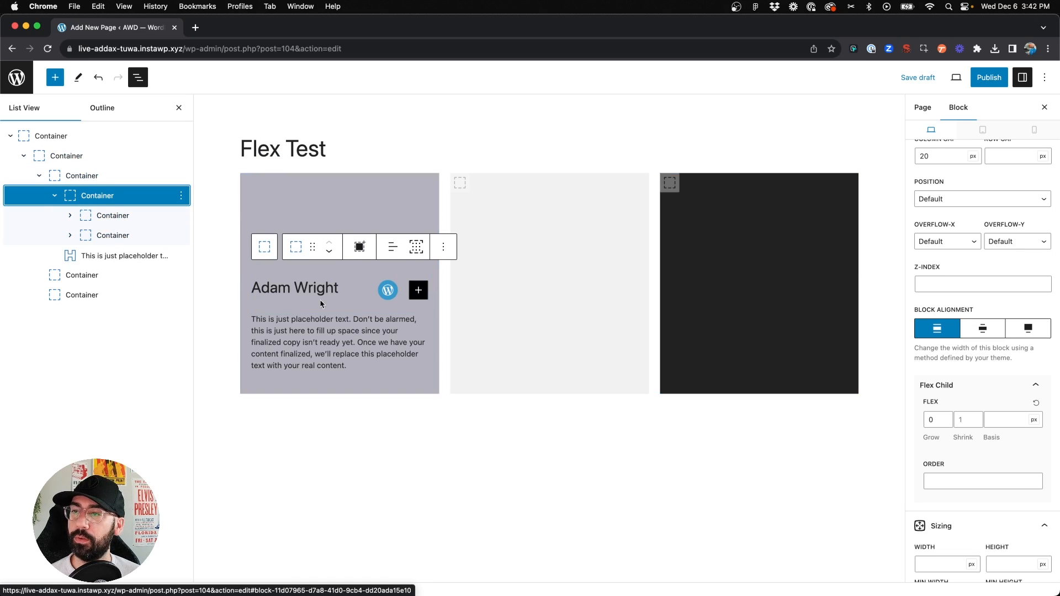
left_click(111, 257)
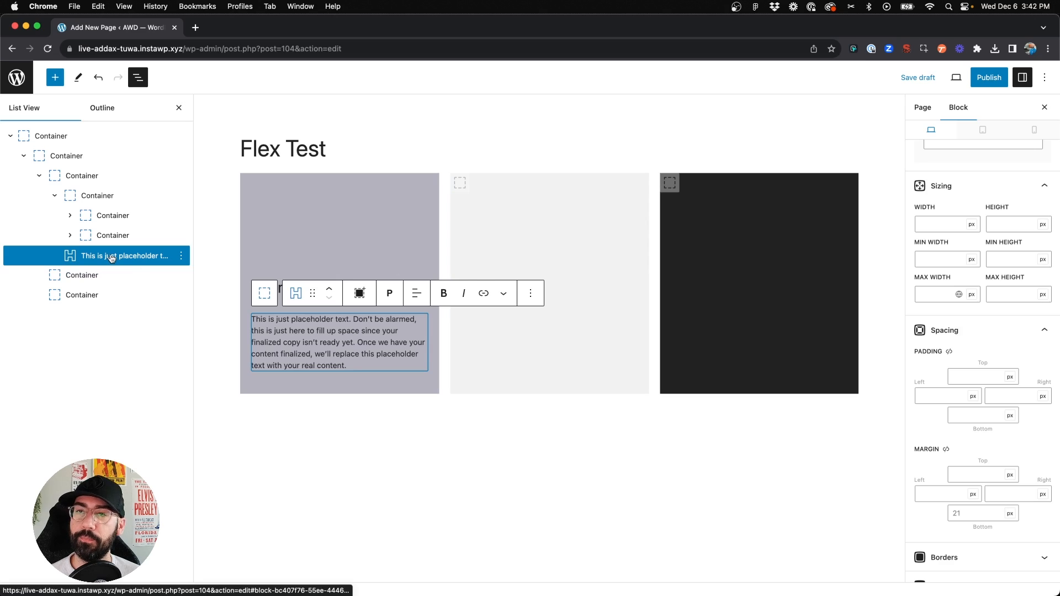
left_click(52, 196)
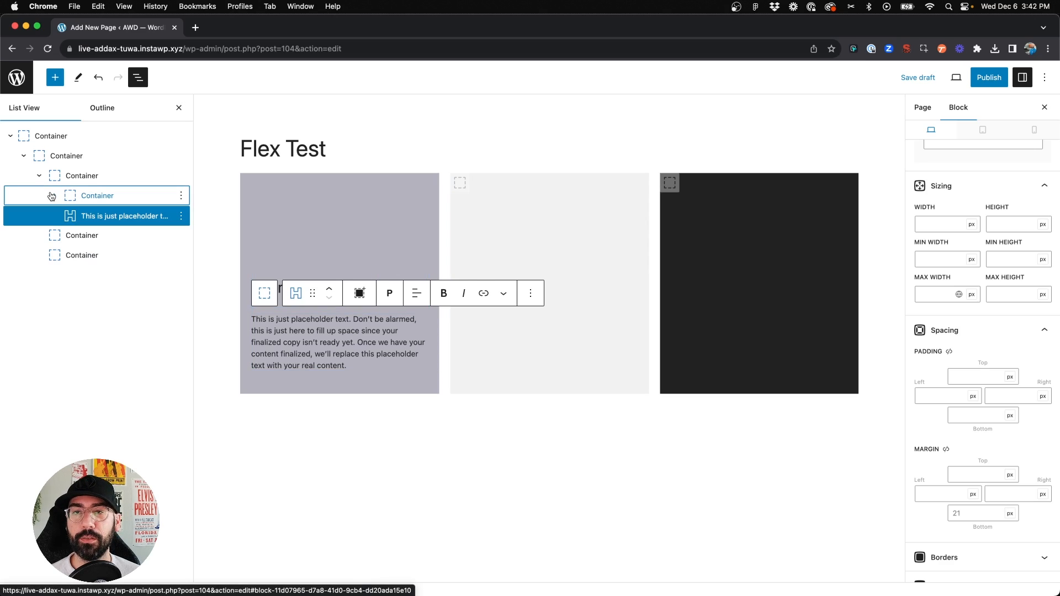
left_click(54, 196)
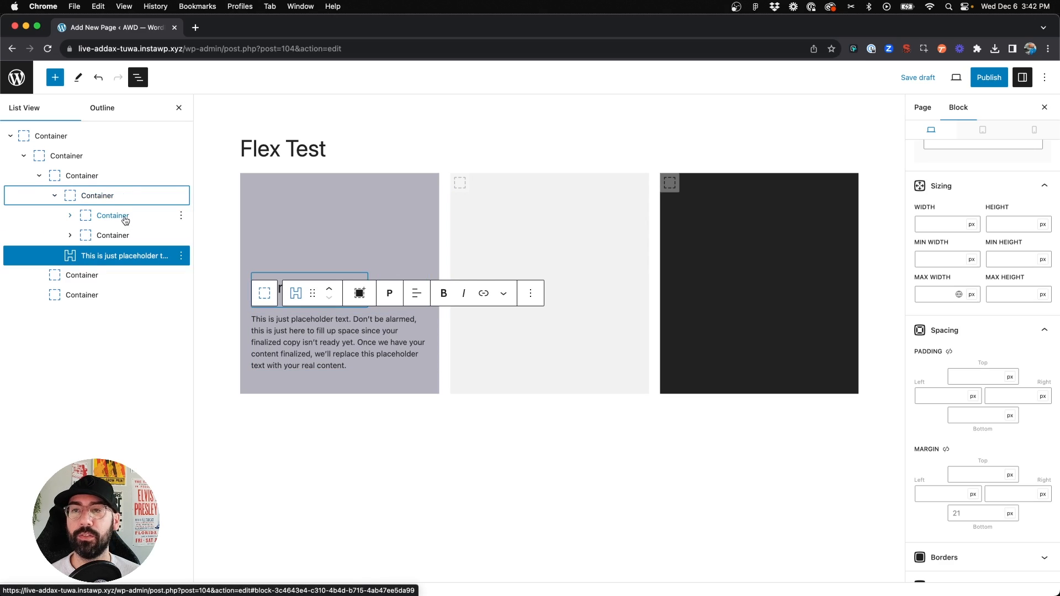
Set the block label of the headline-and-icons wrapper container to "Name & Icon"
left_click(78, 195)
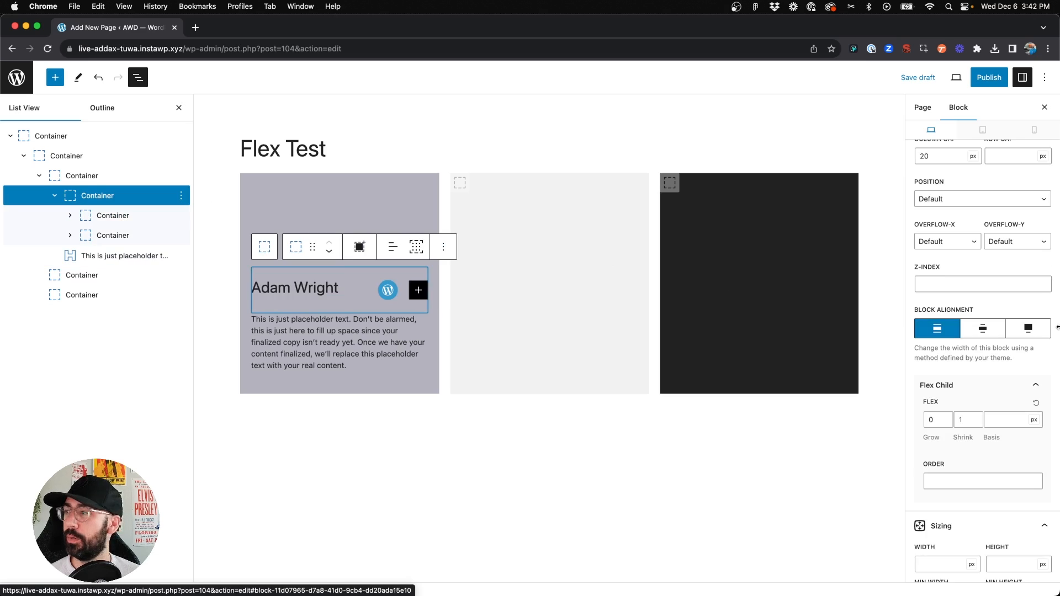
scroll(961, 292, "down", 10)
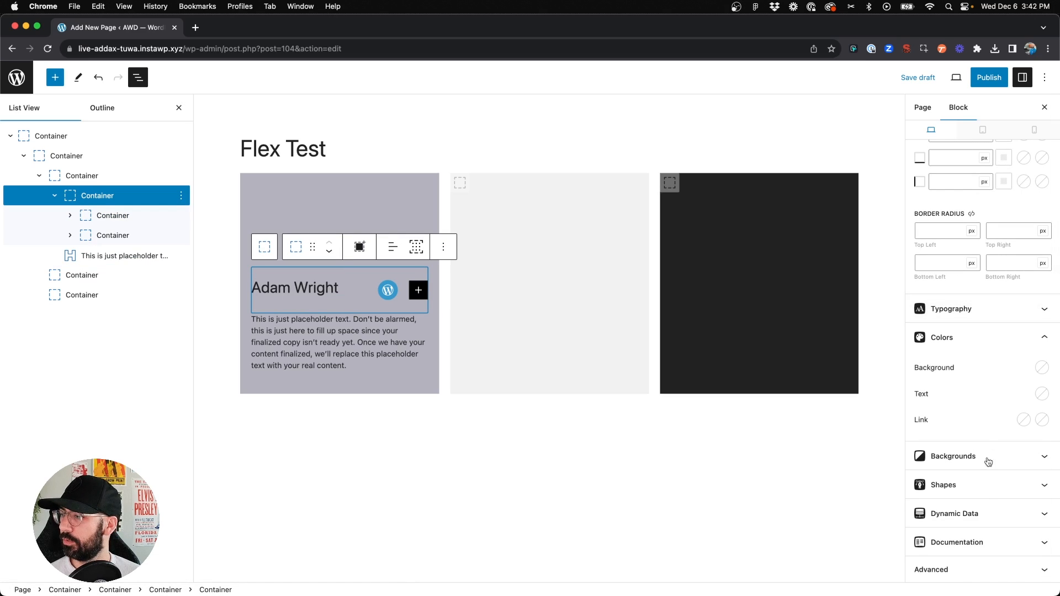
left_click(979, 572)
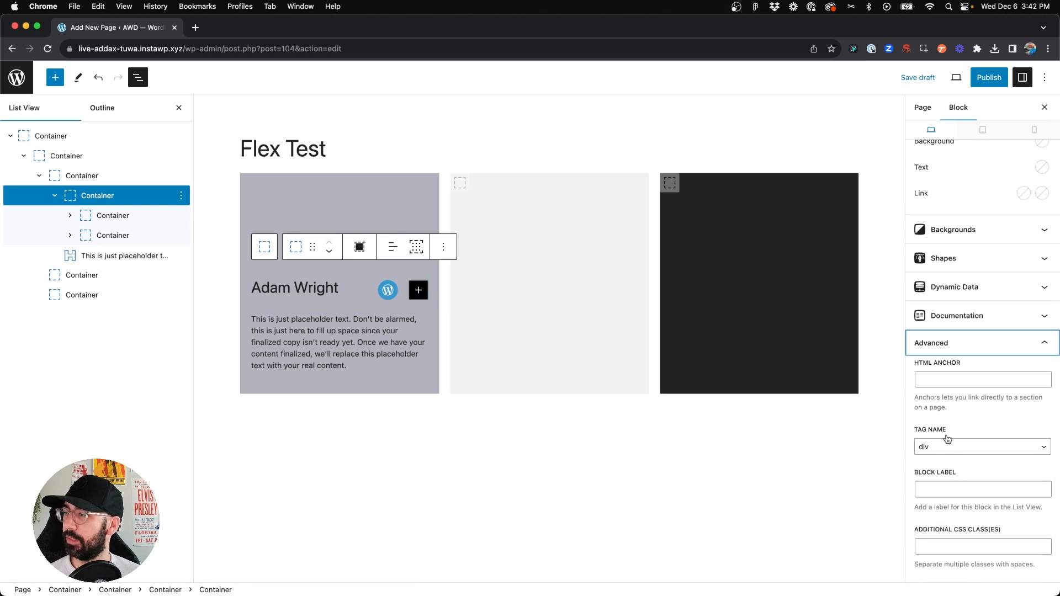
left_click(943, 489)
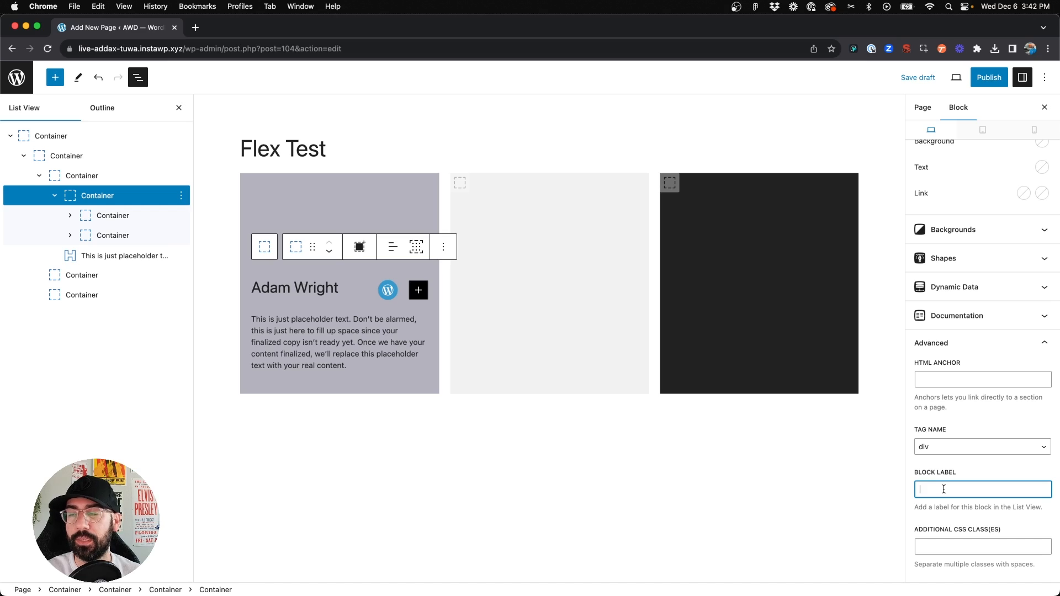
type("Name & Icon")
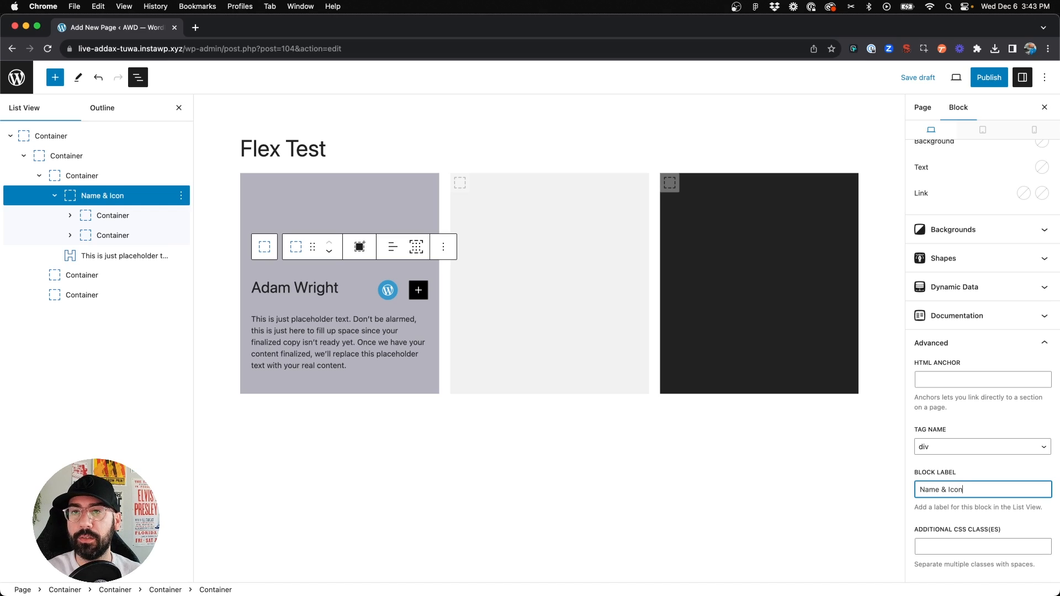
Set the block label of the headline's container to "Name"
left_click(111, 216)
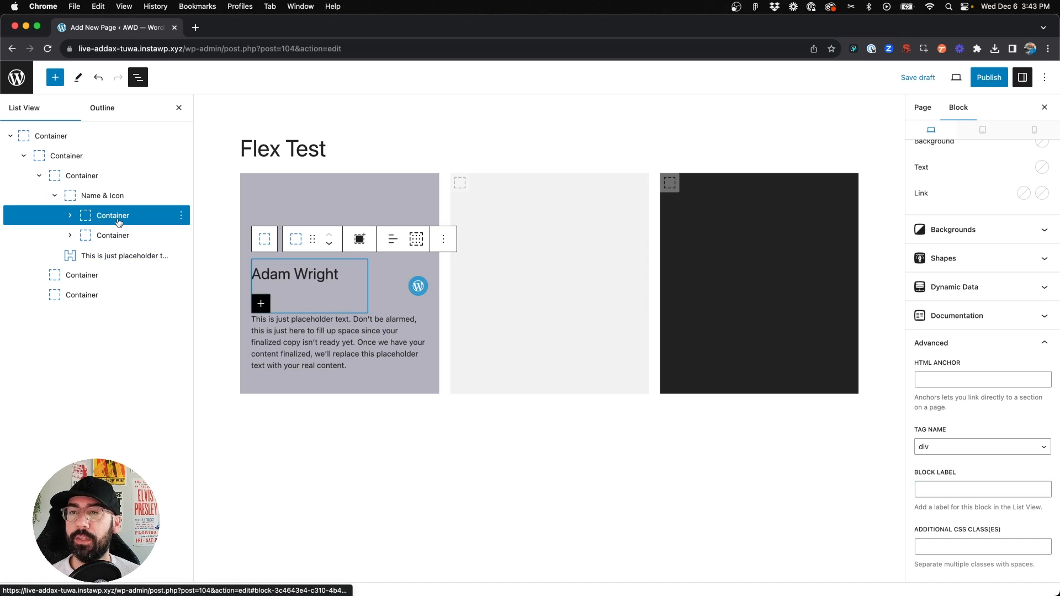
left_click(967, 494)
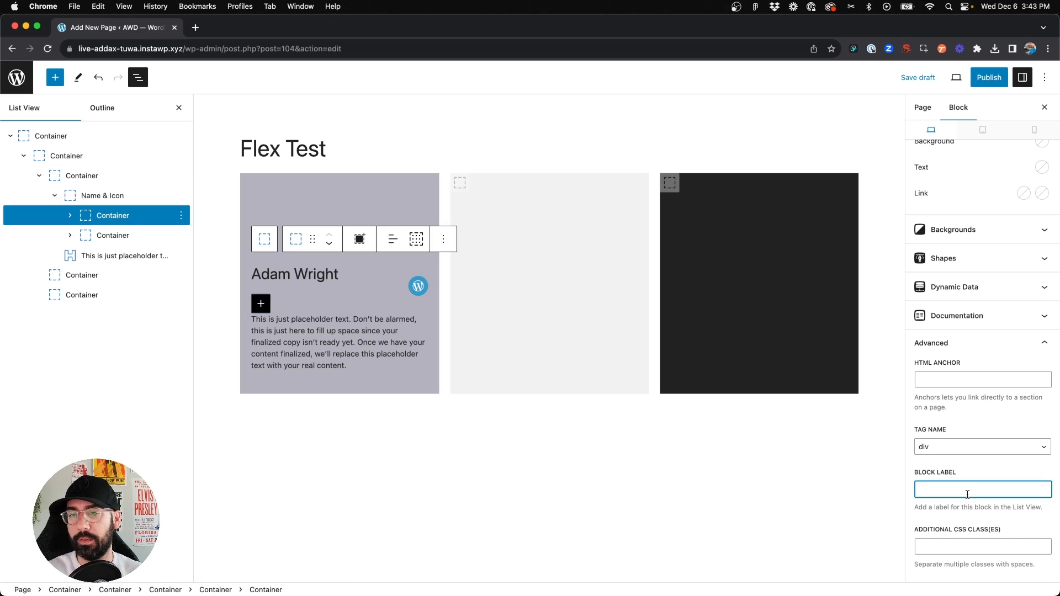
type("Name")
Set the block label of the social icons container to "Icon" and collapse the "Name & Icon" container in the list view
left_click(157, 236)
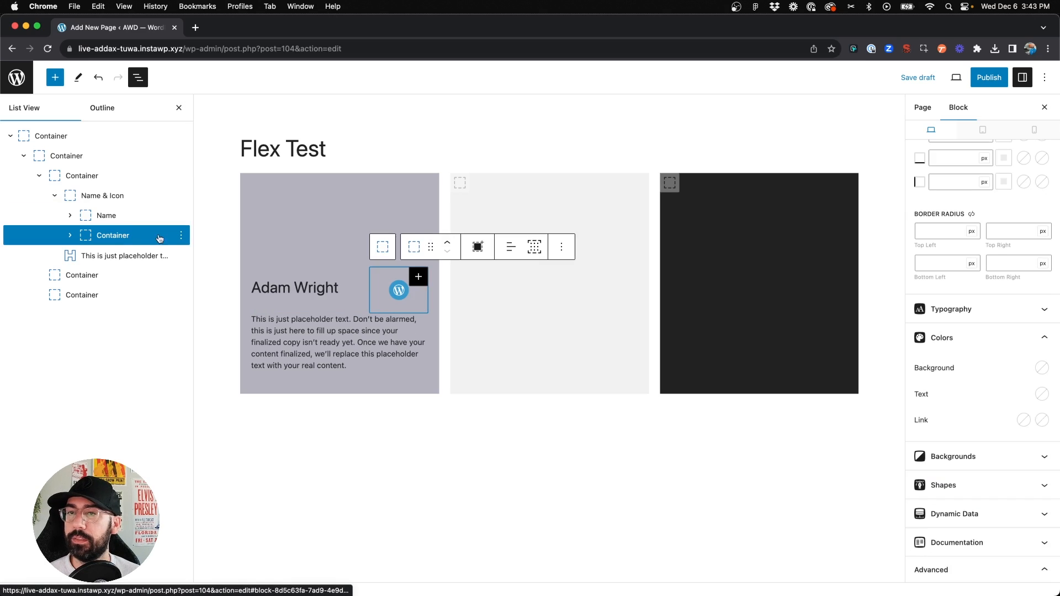
left_click(972, 494)
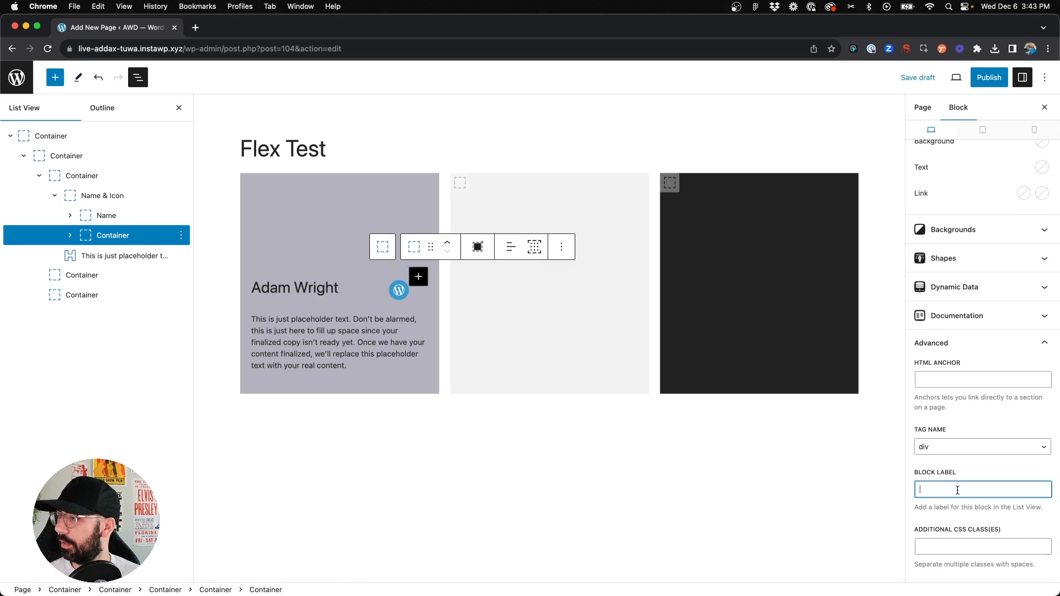
type("Icon")
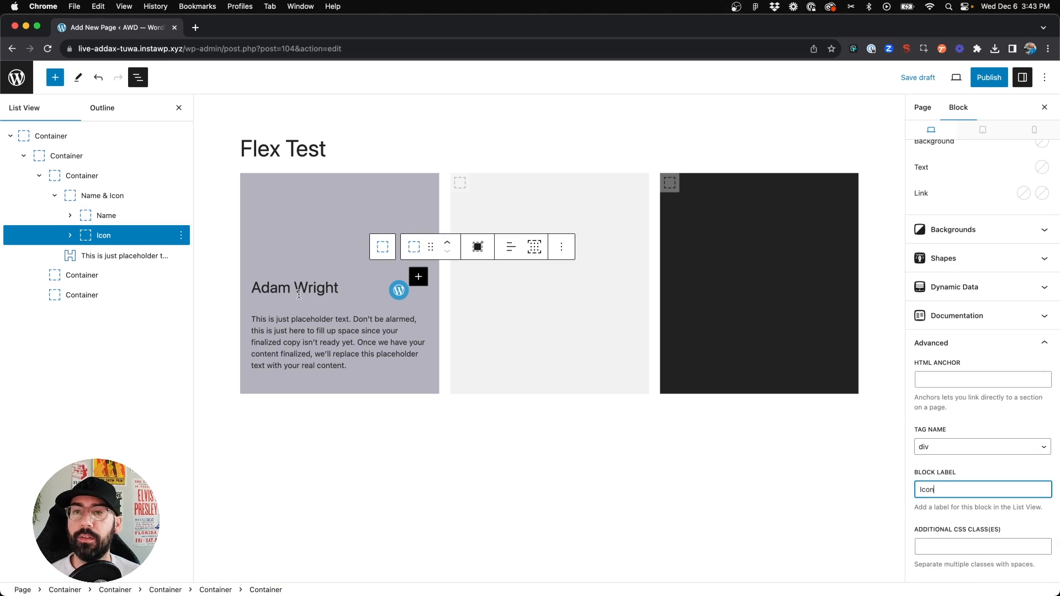
left_click(55, 196)
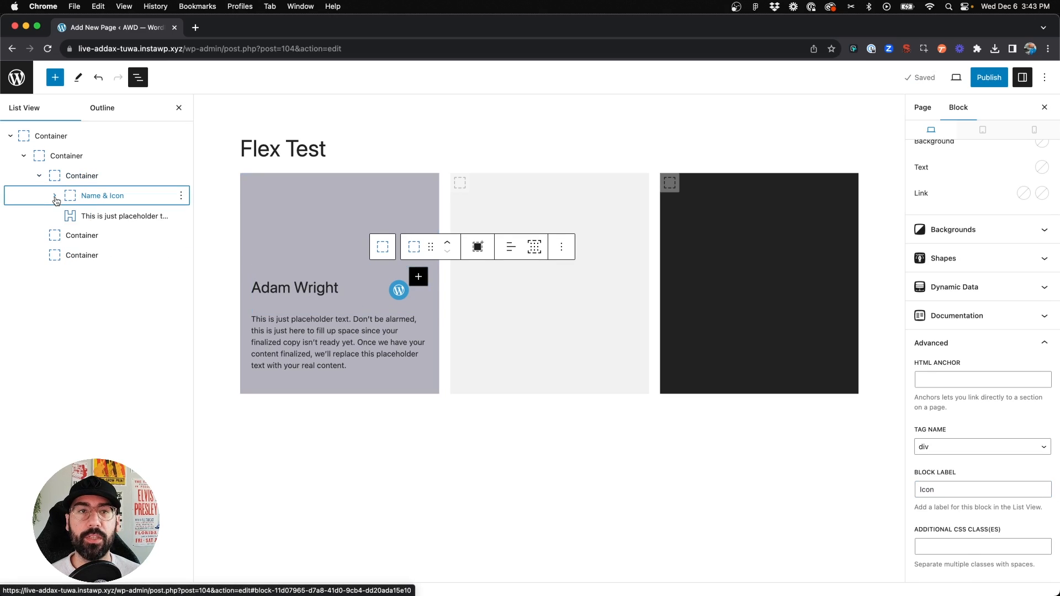